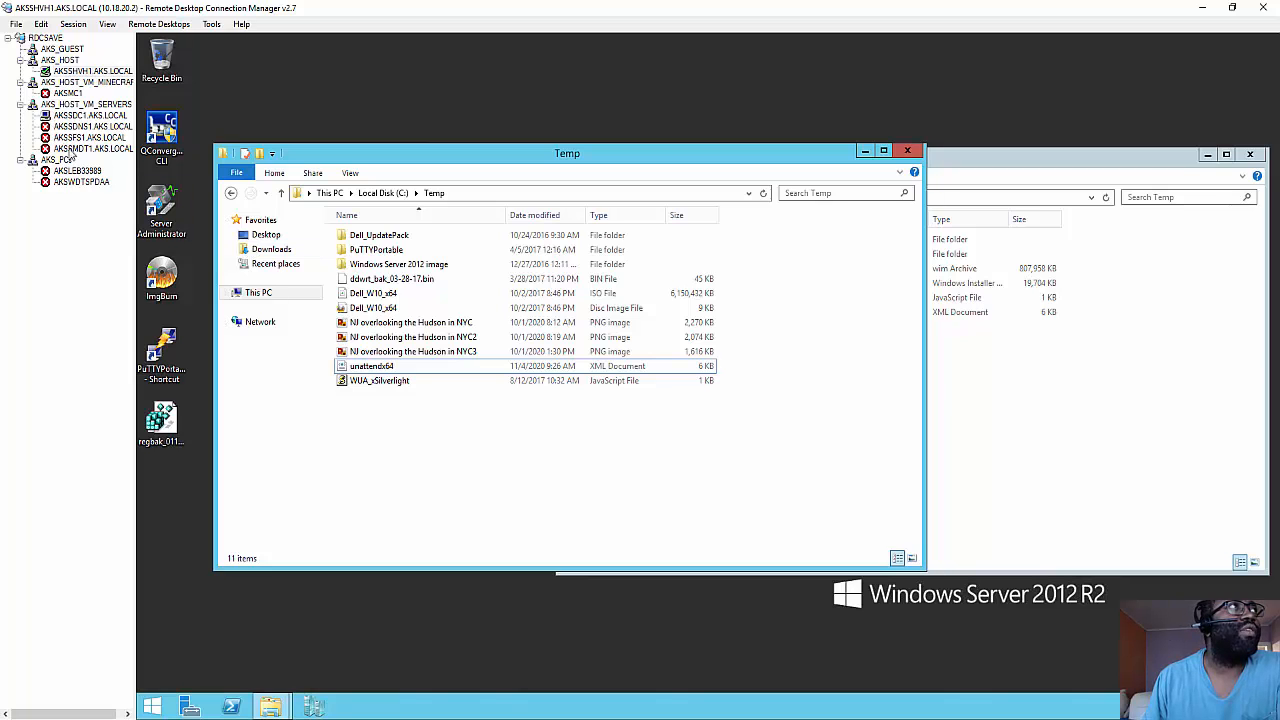
Connect to the AKSSMDT1.AKS.LOCAL server and open Deployment Workbench, allowing it to make changes to the computer.
double_click(72, 149)
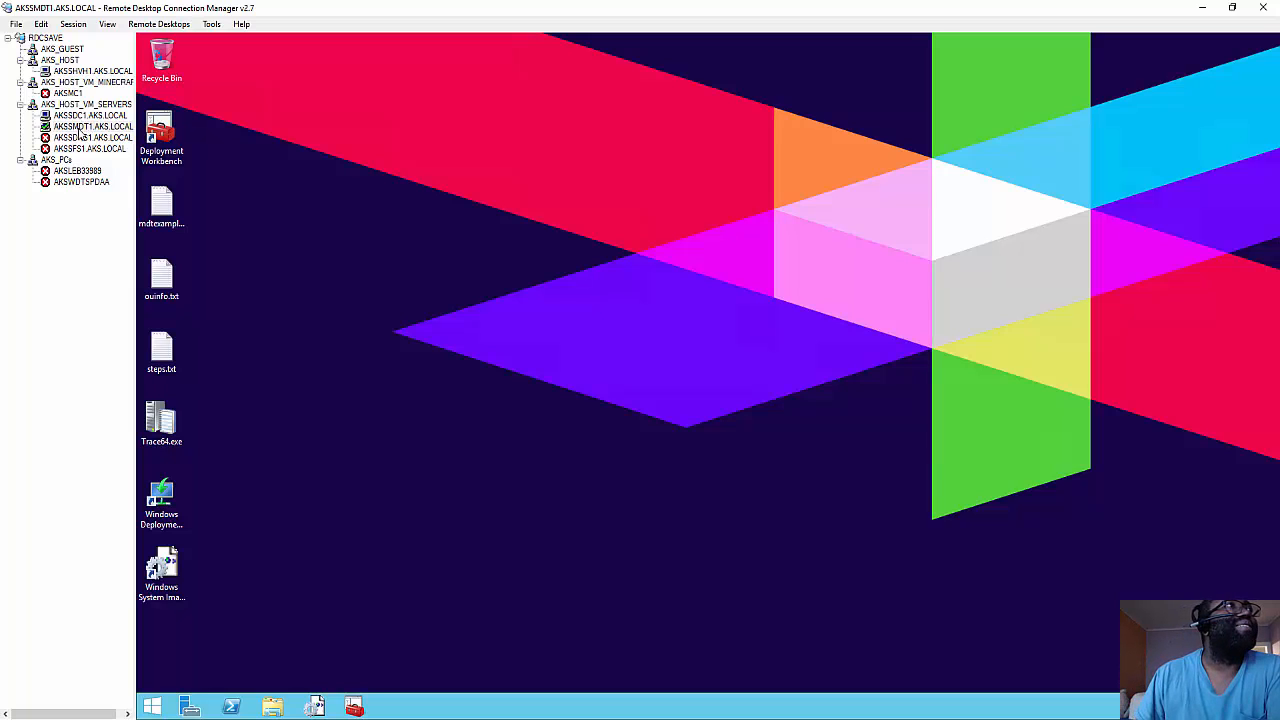
left_click(358, 704)
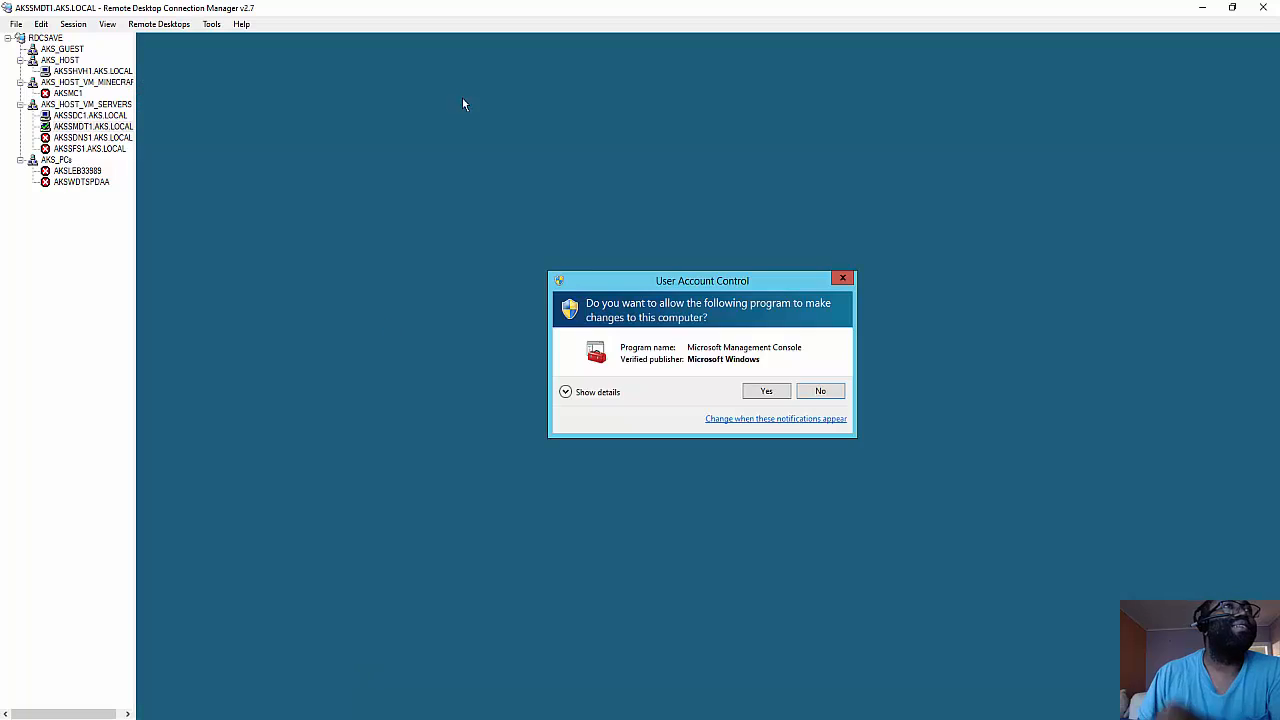
left_click(764, 391)
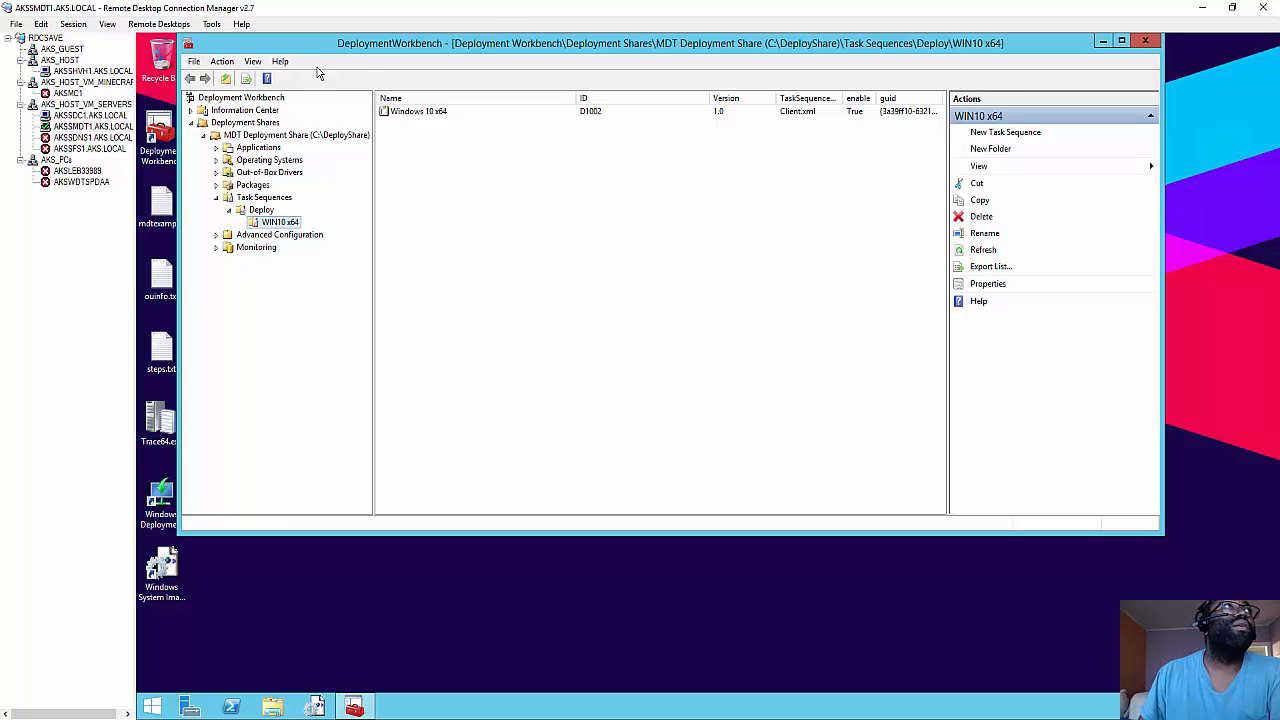
Check the Deployment Workbench version in its About information, then close that dialog.
left_click(281, 62)
left_click(310, 145)
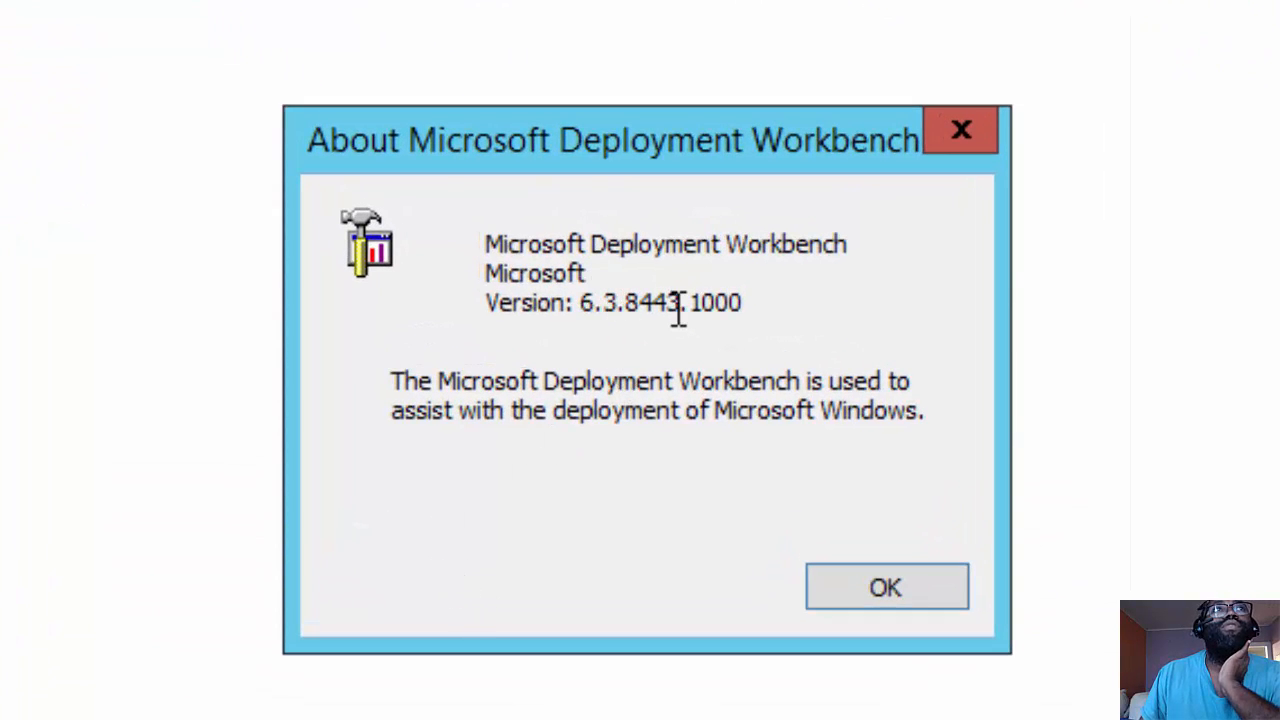
left_click_drag(682, 304, 659, 303)
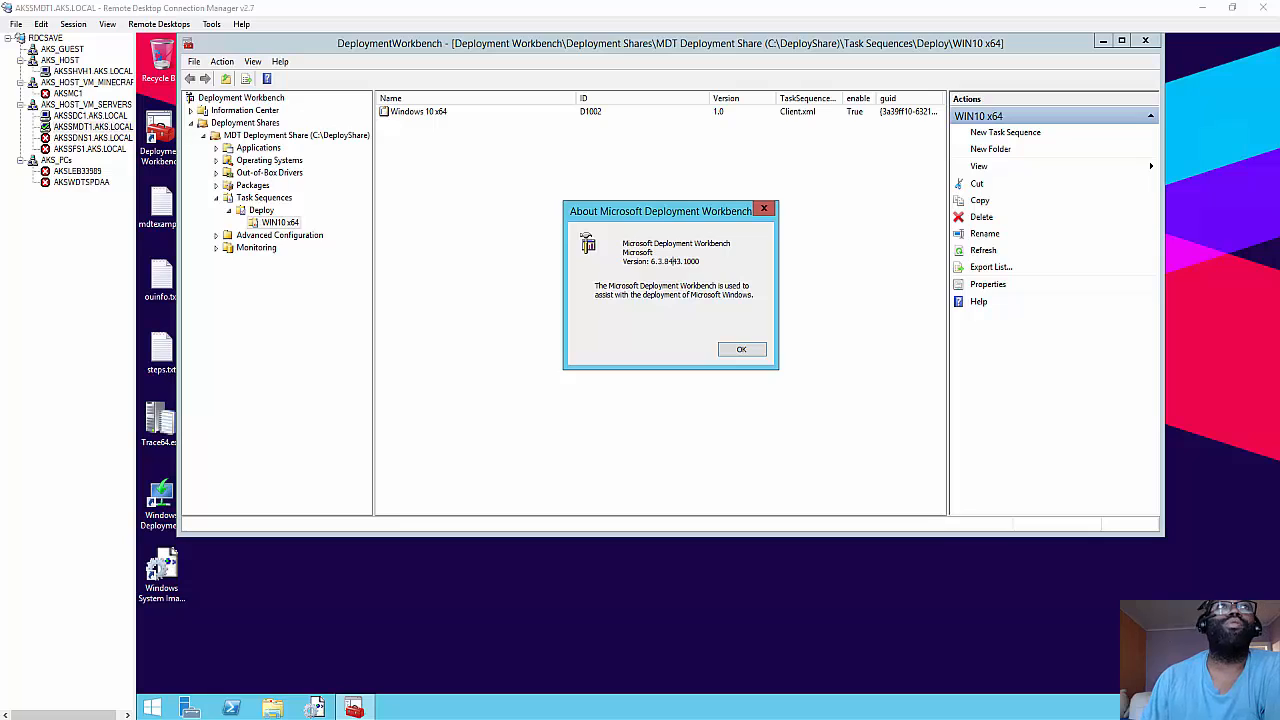
left_click(765, 210)
Reposition the Deployment Workbench window and check which drives File Explorer lists on the MDT server.
left_click_drag(624, 50, 826, 127)
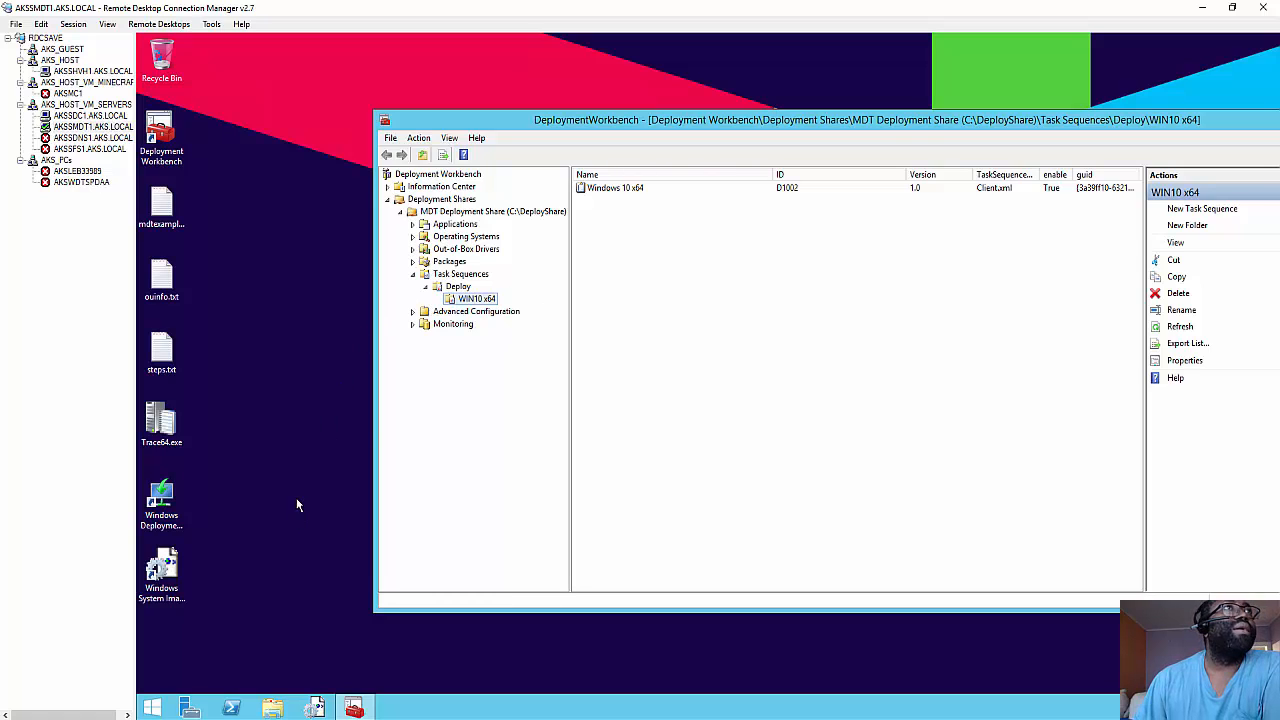
left_click_drag(890, 124, 755, 117)
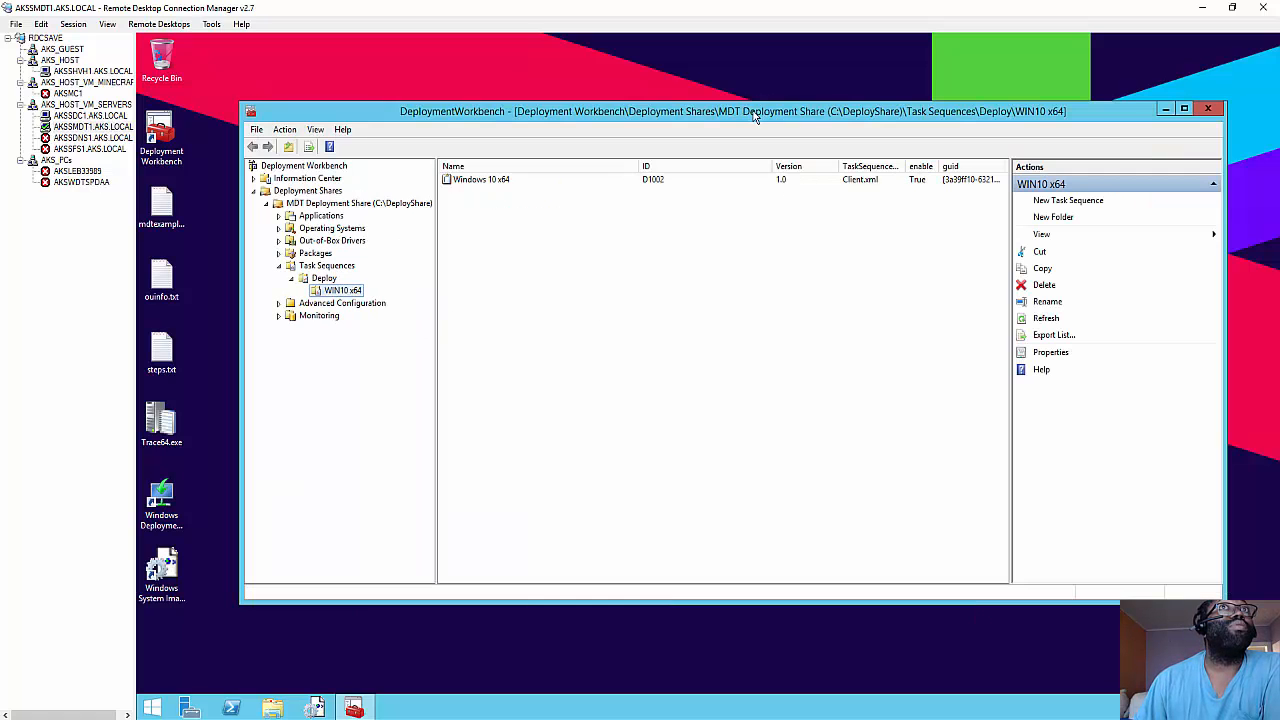
left_click(272, 707)
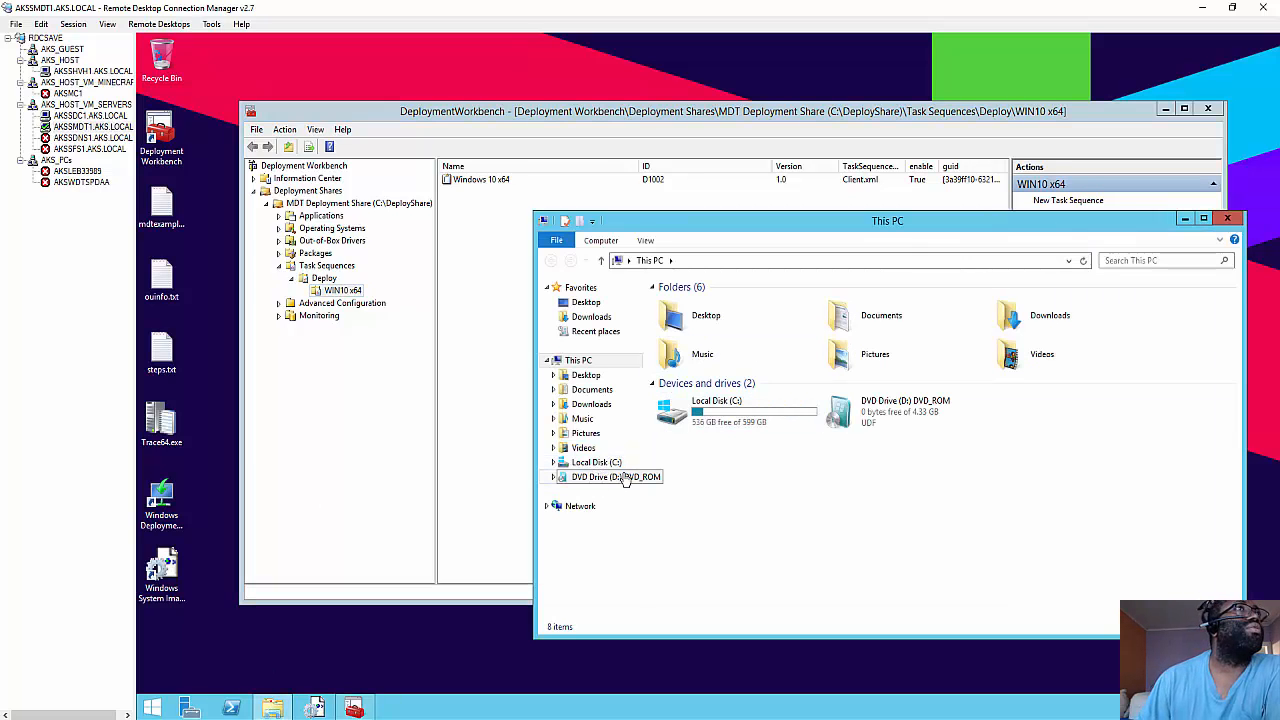
left_click(1227, 218)
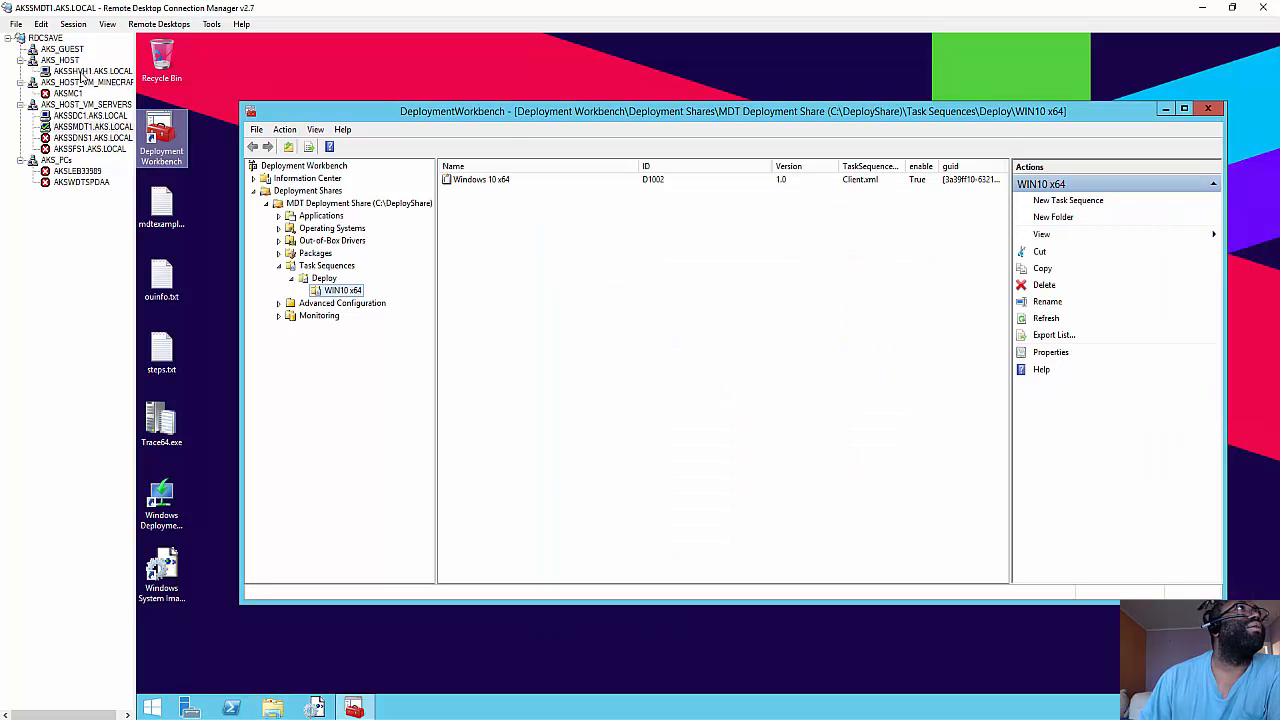
Switch to the AKSSDC1.AKS.LOCAL session, close its open folder window and open Active Directory Users and Computers.
left_click(68, 118)
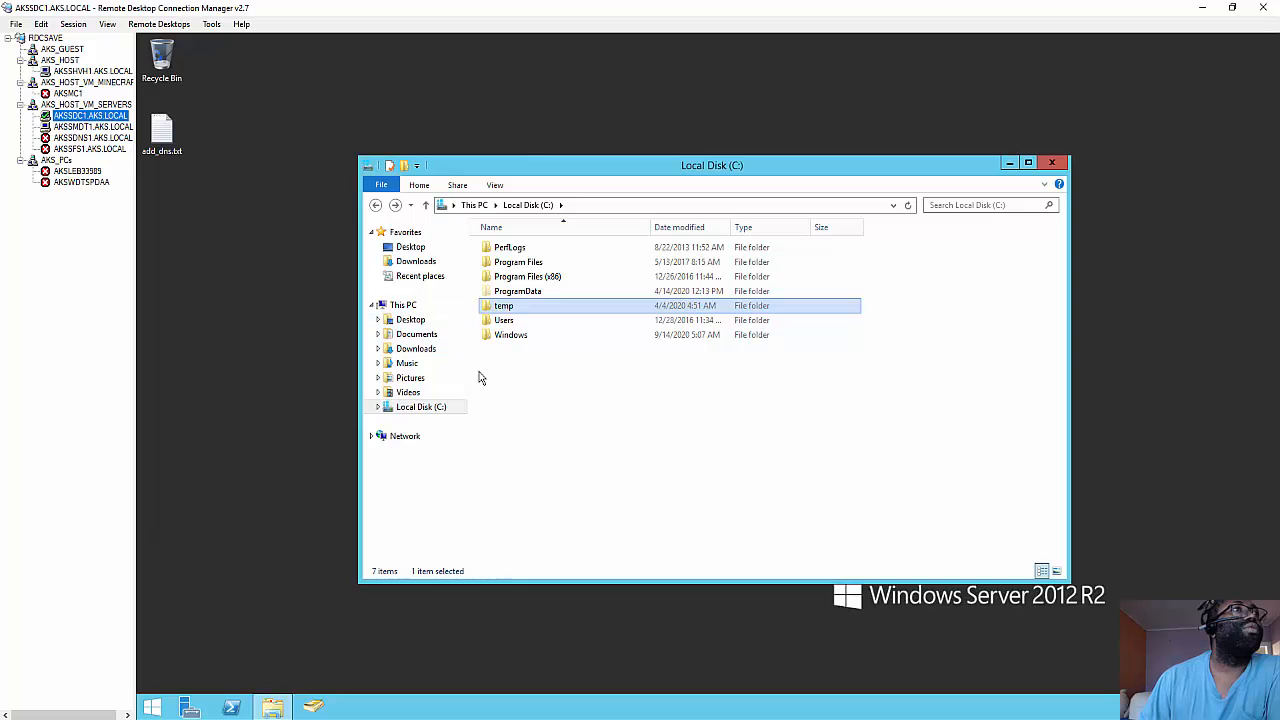
left_click(1055, 166)
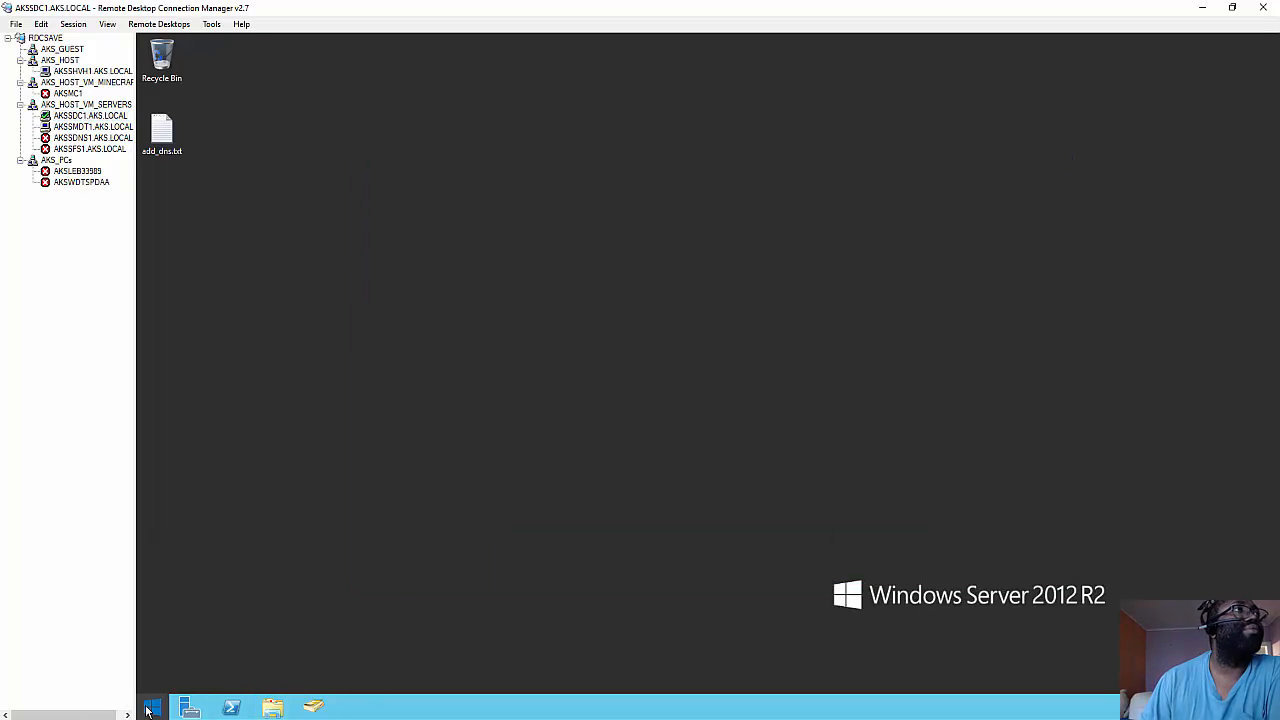
left_click(148, 711)
left_click(371, 606)
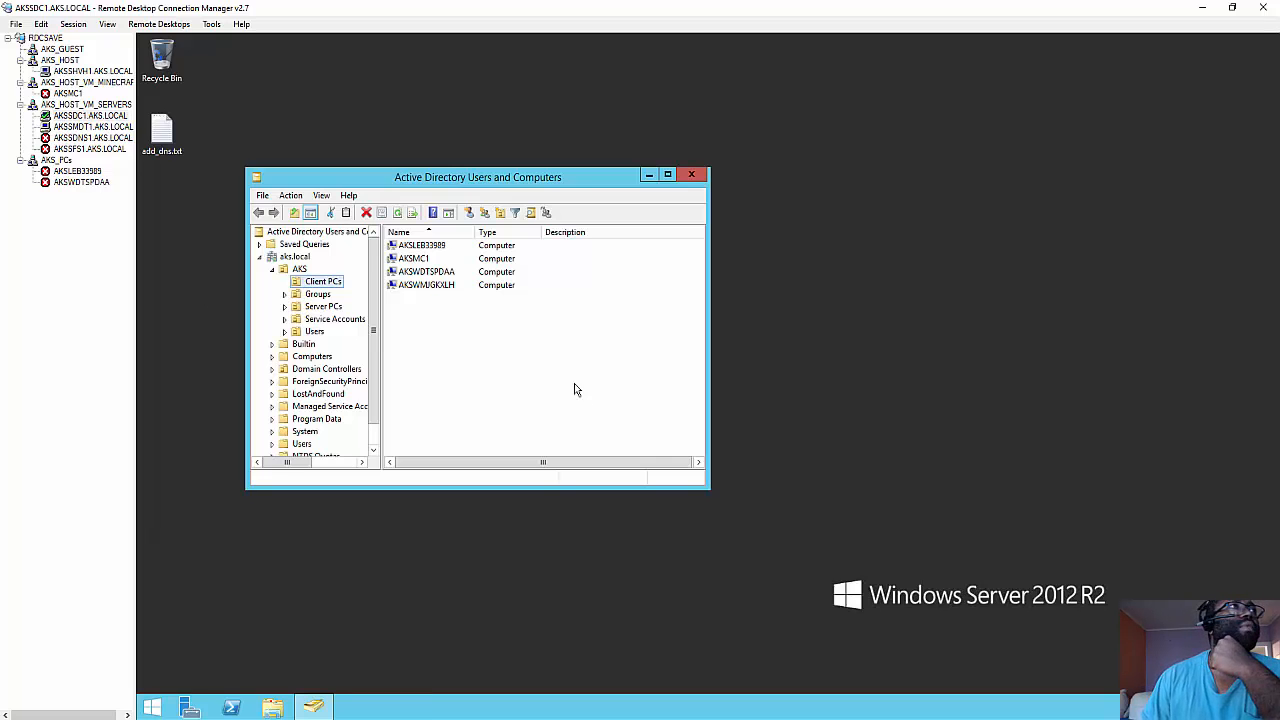
Look through the AKS Users and Service Accounts units and view the MDTAdmin account's general properties.
left_click(312, 332)
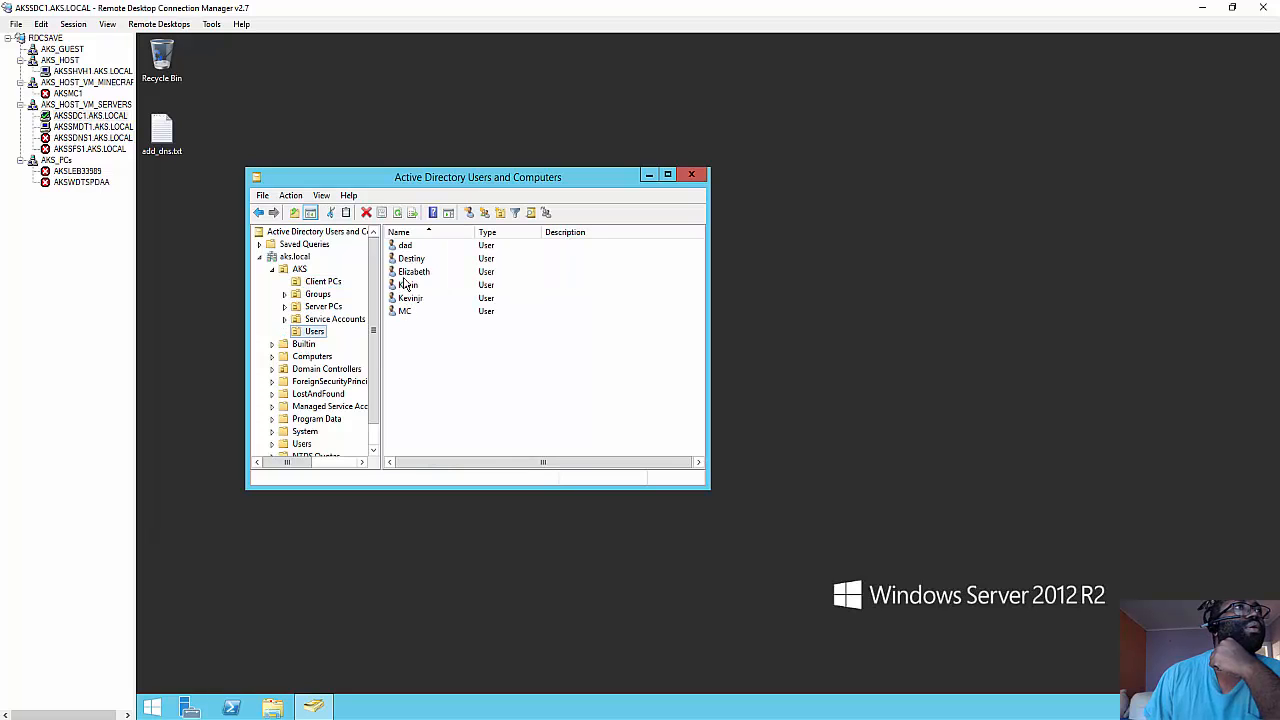
left_click(334, 320)
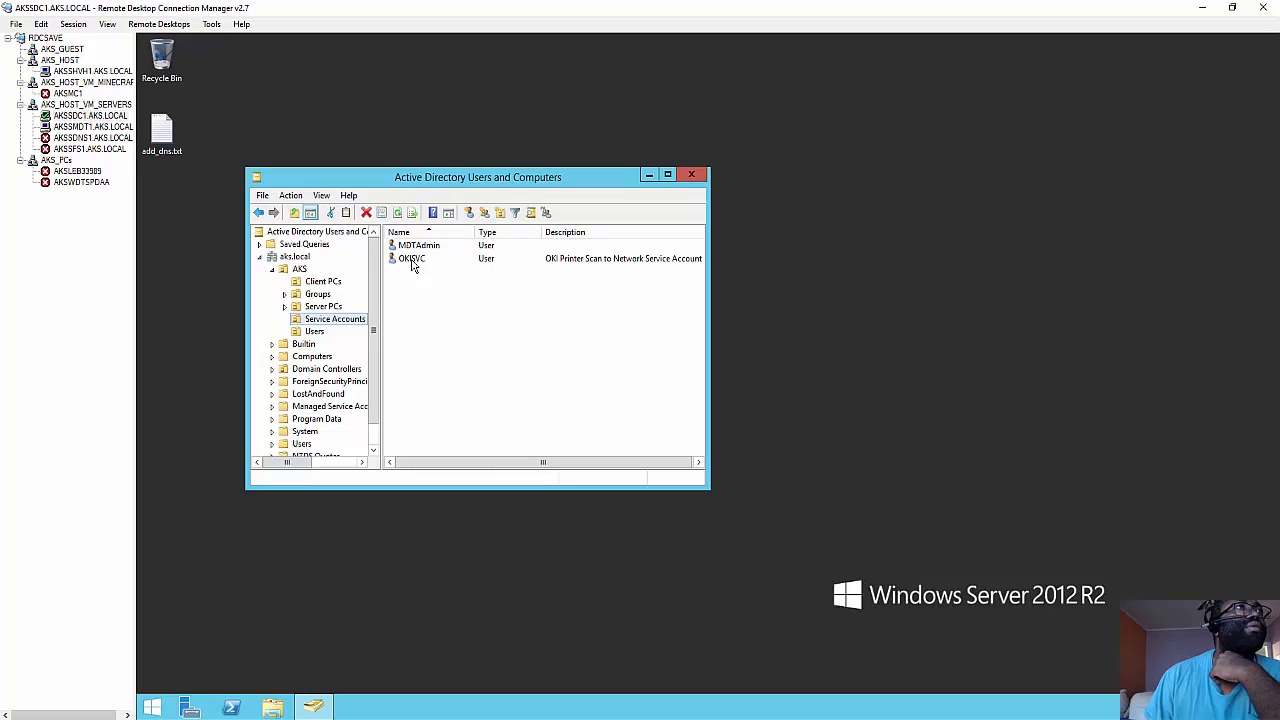
double_click(414, 246)
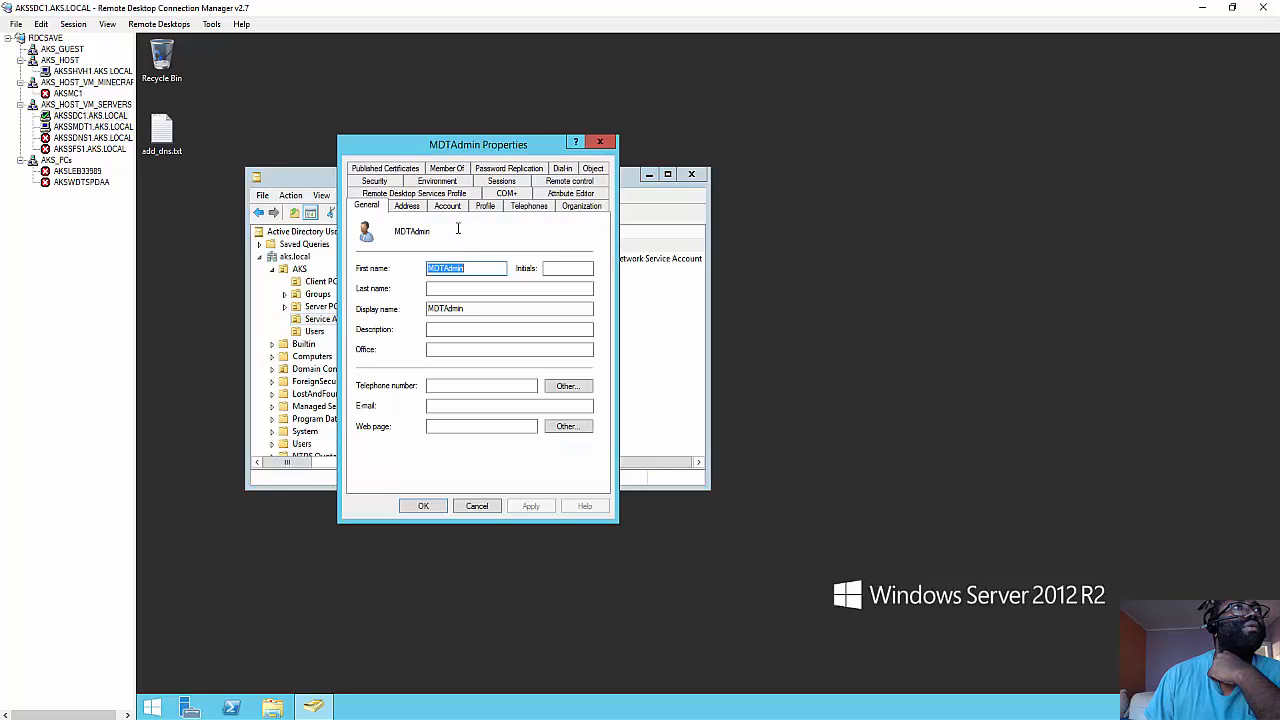
left_click(600, 141)
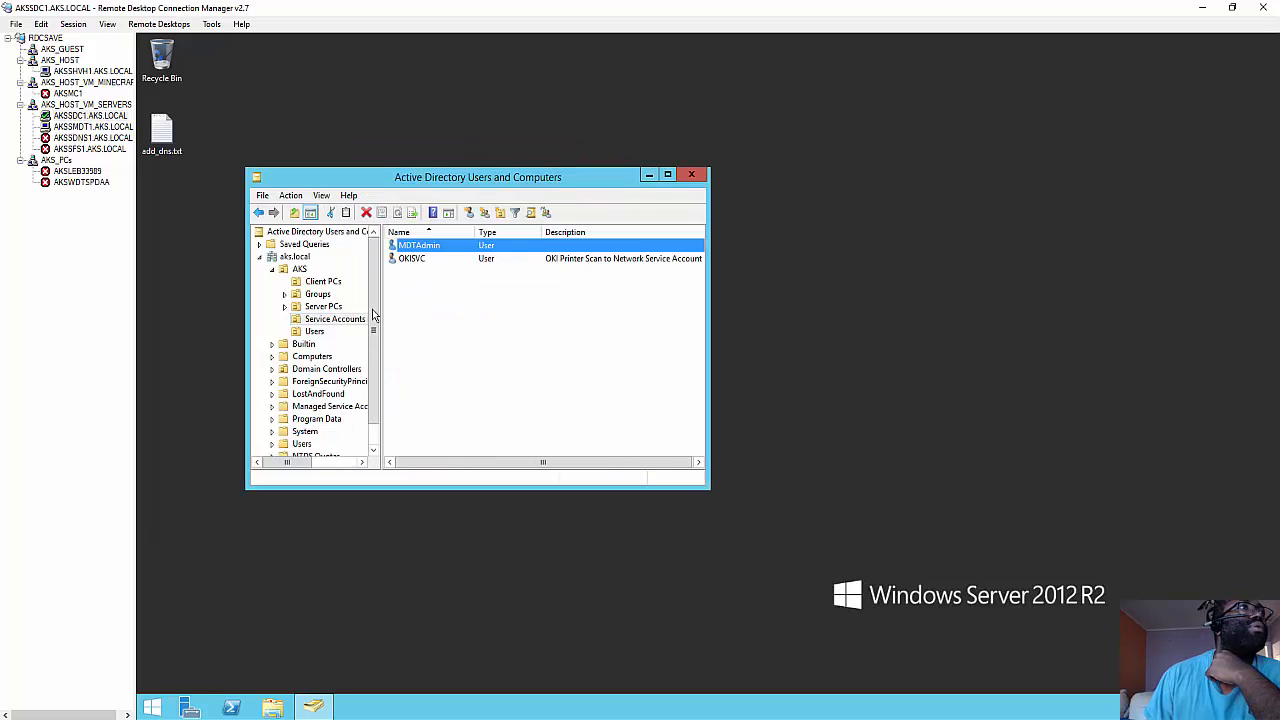
Copy the logon script name logon.vbs from the profile of an existing account in the AKS Users unit.
left_click(314, 331)
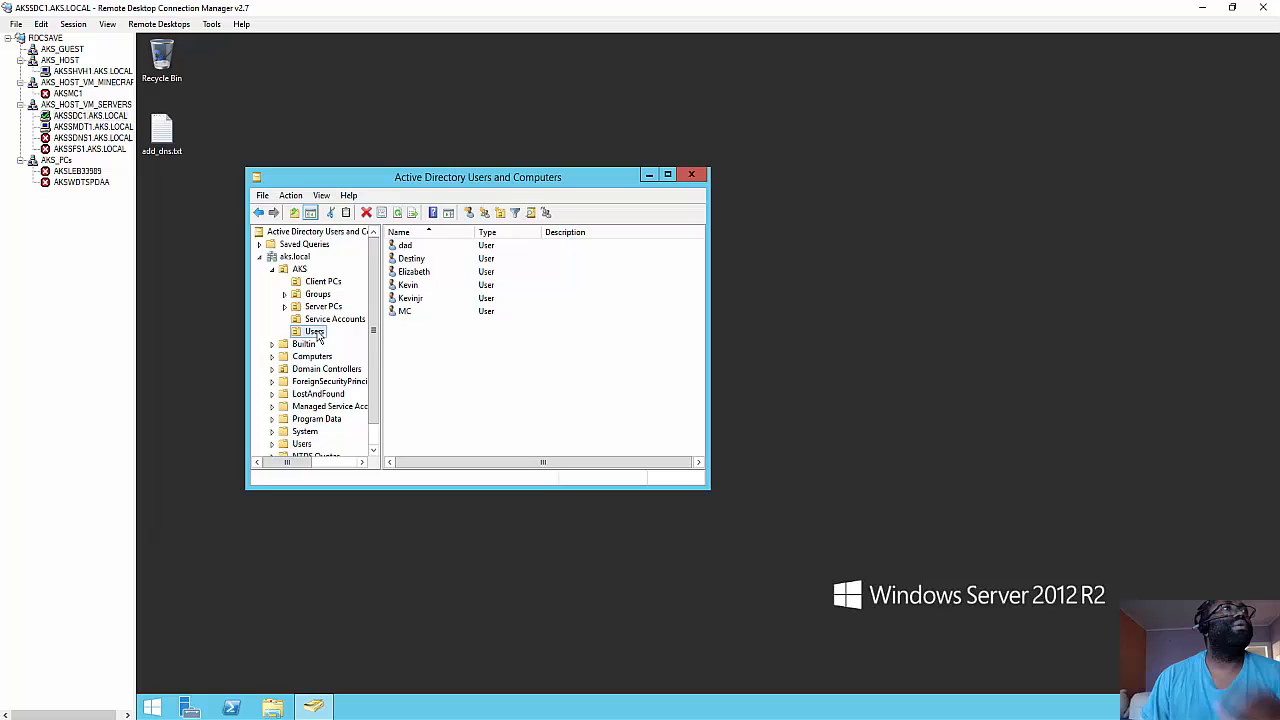
double_click(409, 299)
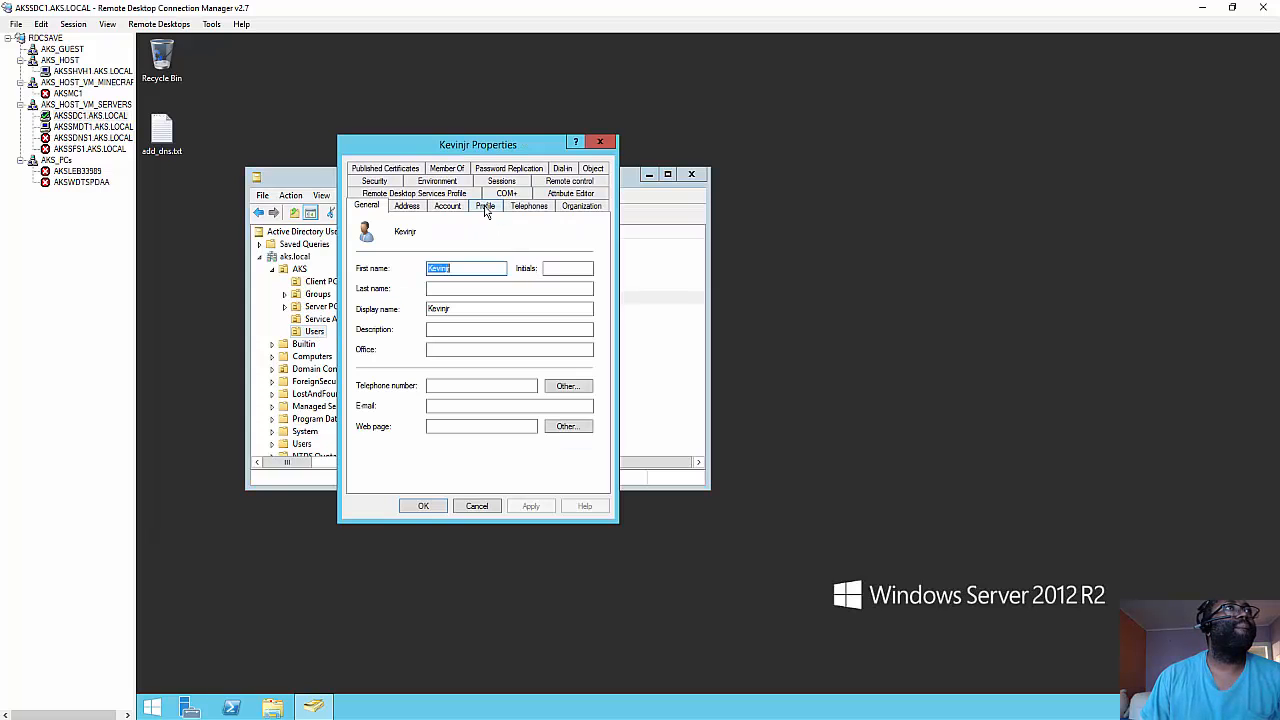
left_click(485, 206)
key("Tab")
key("ctrl+c")
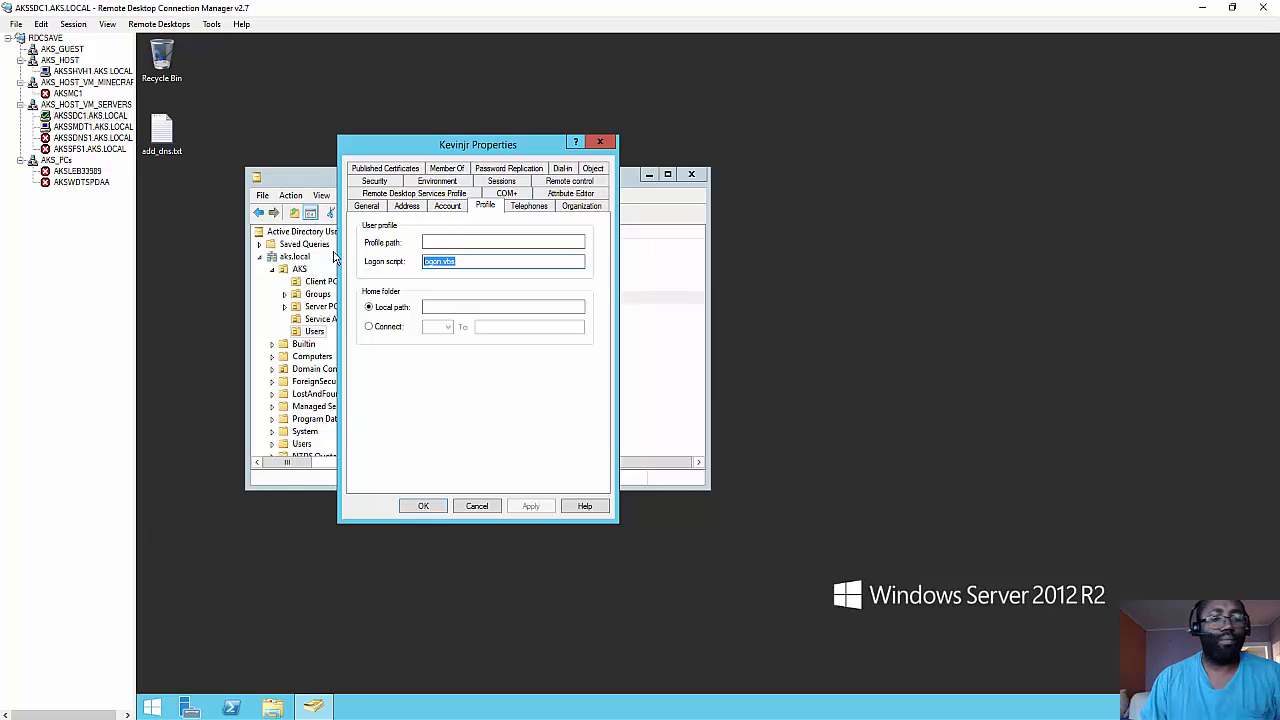
left_click(603, 143)
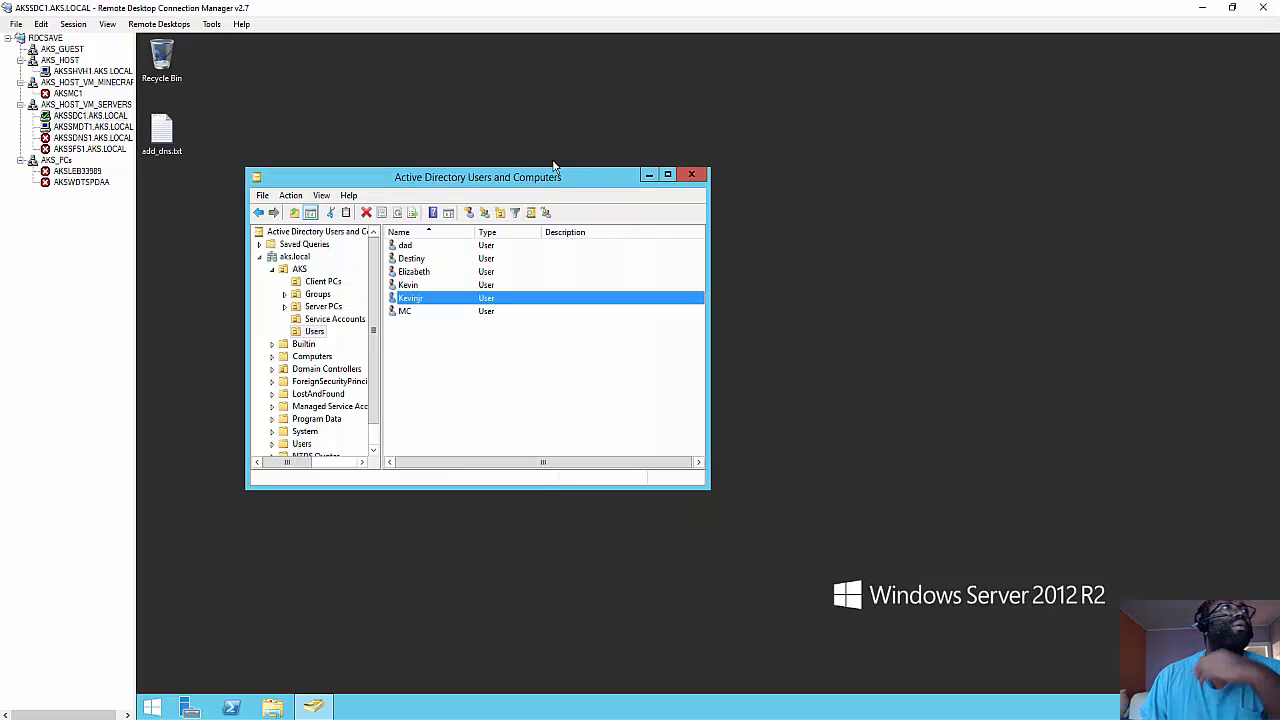
Set the MDTAdmin service account's logon script to logon.vbs and apply the change.
left_click(330, 319)
left_click(419, 247)
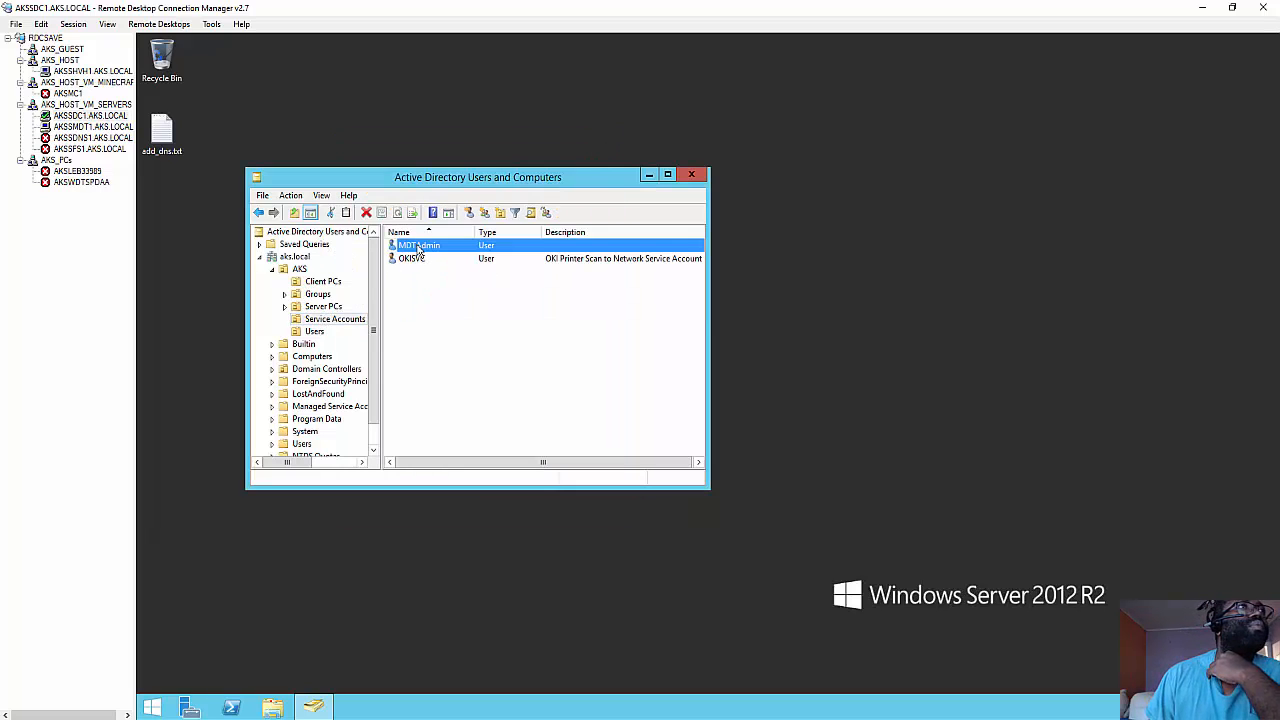
double_click(421, 250)
left_click(485, 205)
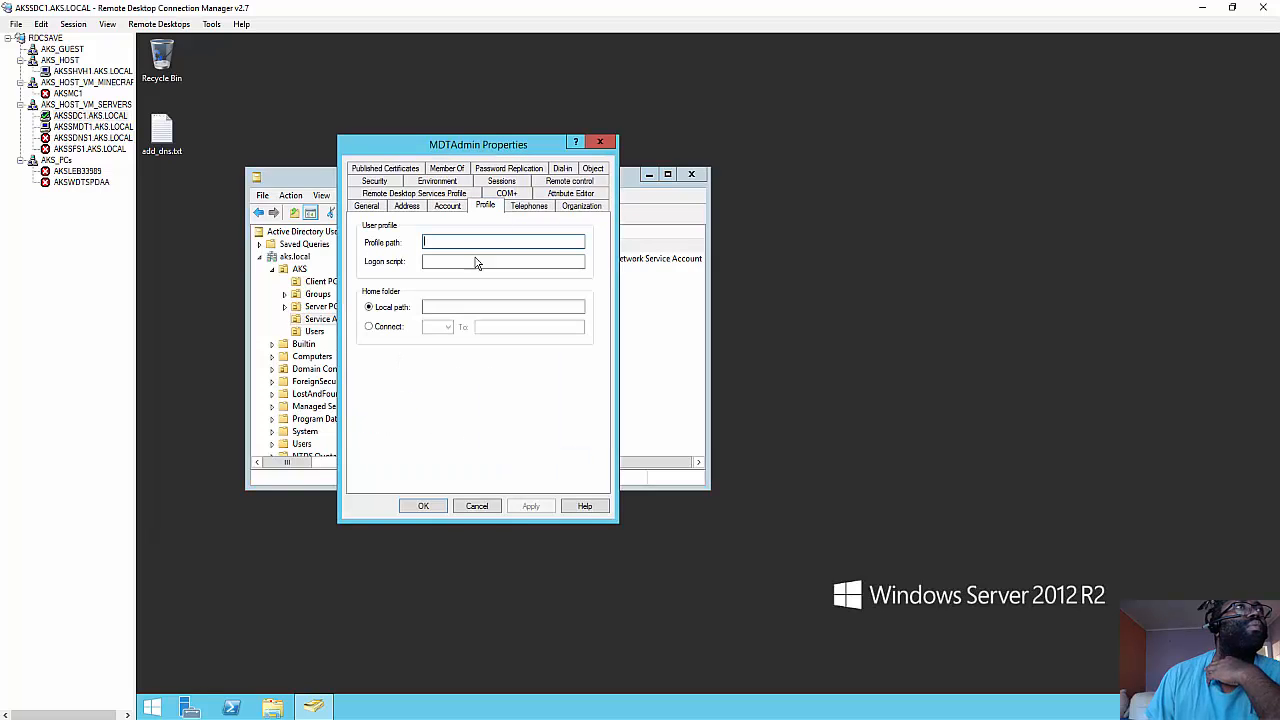
left_click(455, 262)
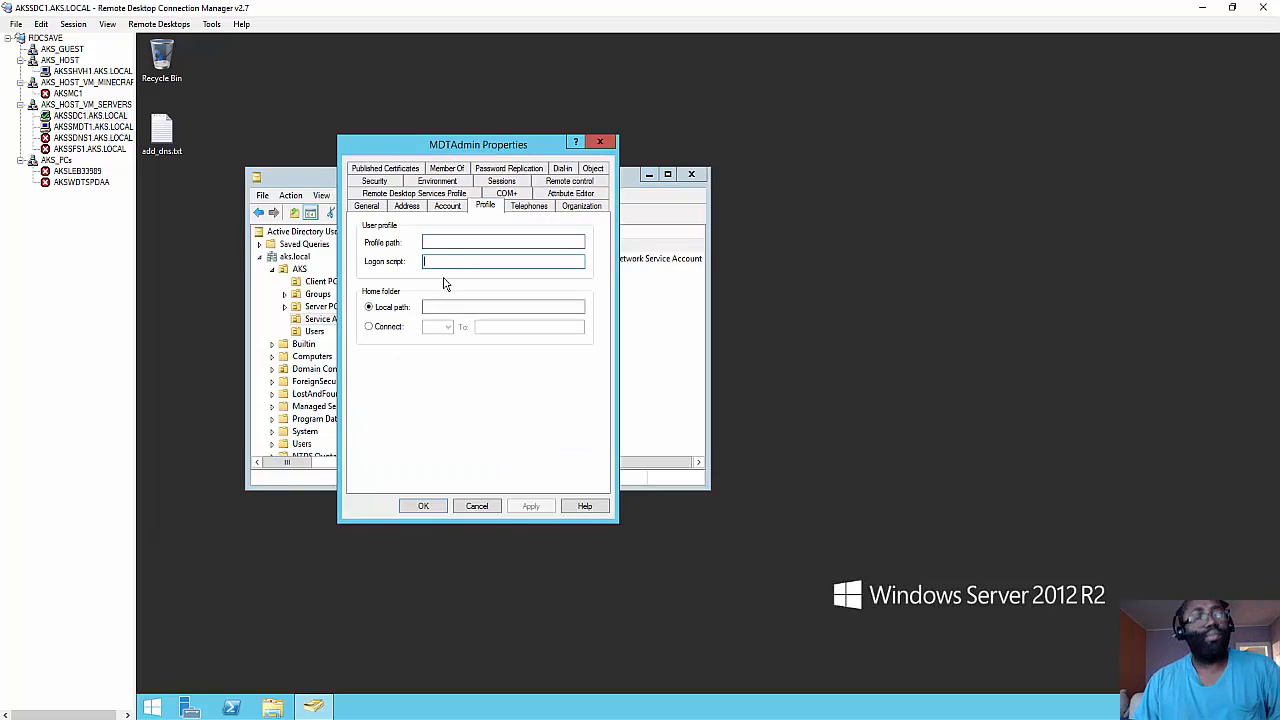
key("ctrl+v")
left_click(545, 507)
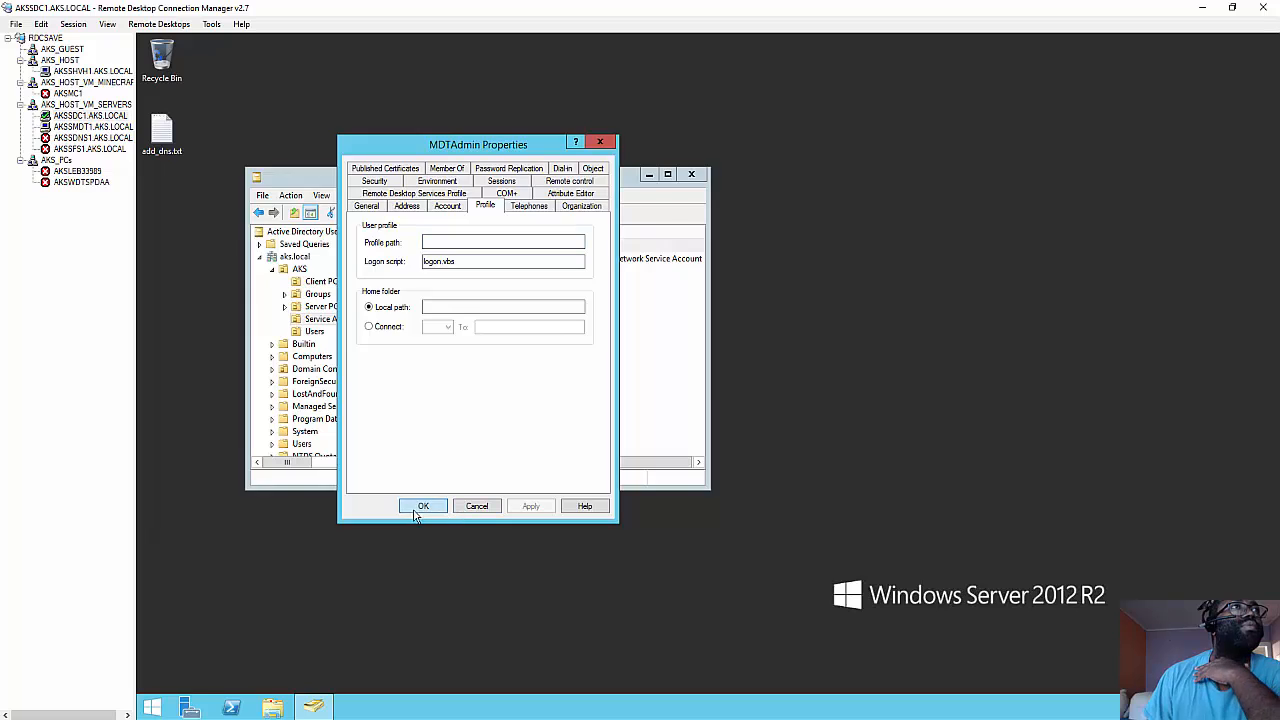
left_click(421, 508)
Close Active Directory Users and Computers and sign out of the AKSSDC1 server.
left_click(690, 174)
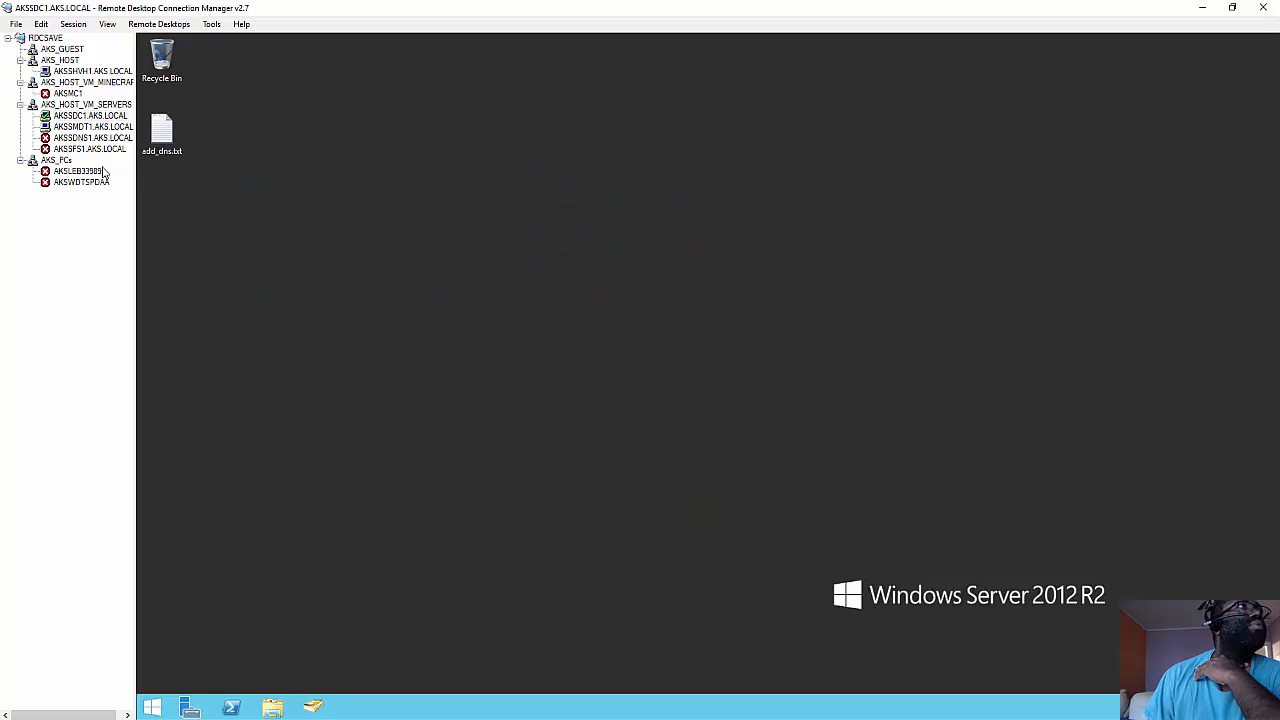
left_click(153, 706)
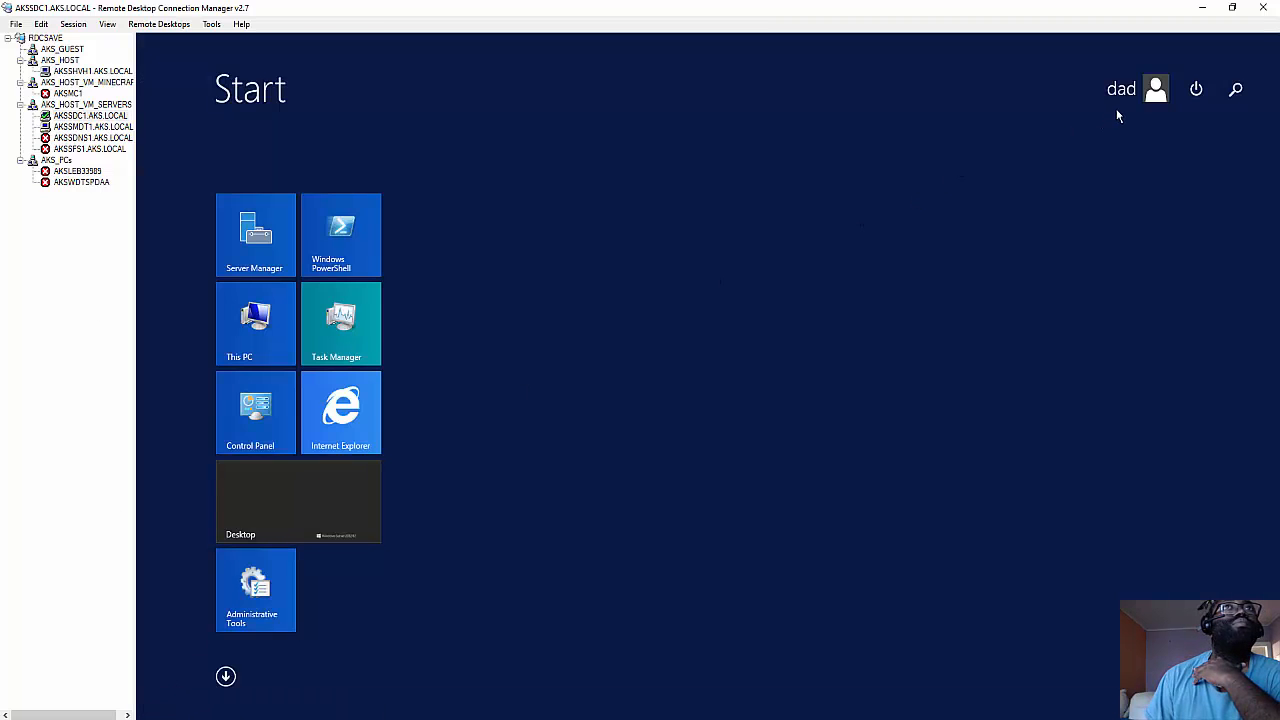
left_click(1145, 95)
left_click(1025, 156)
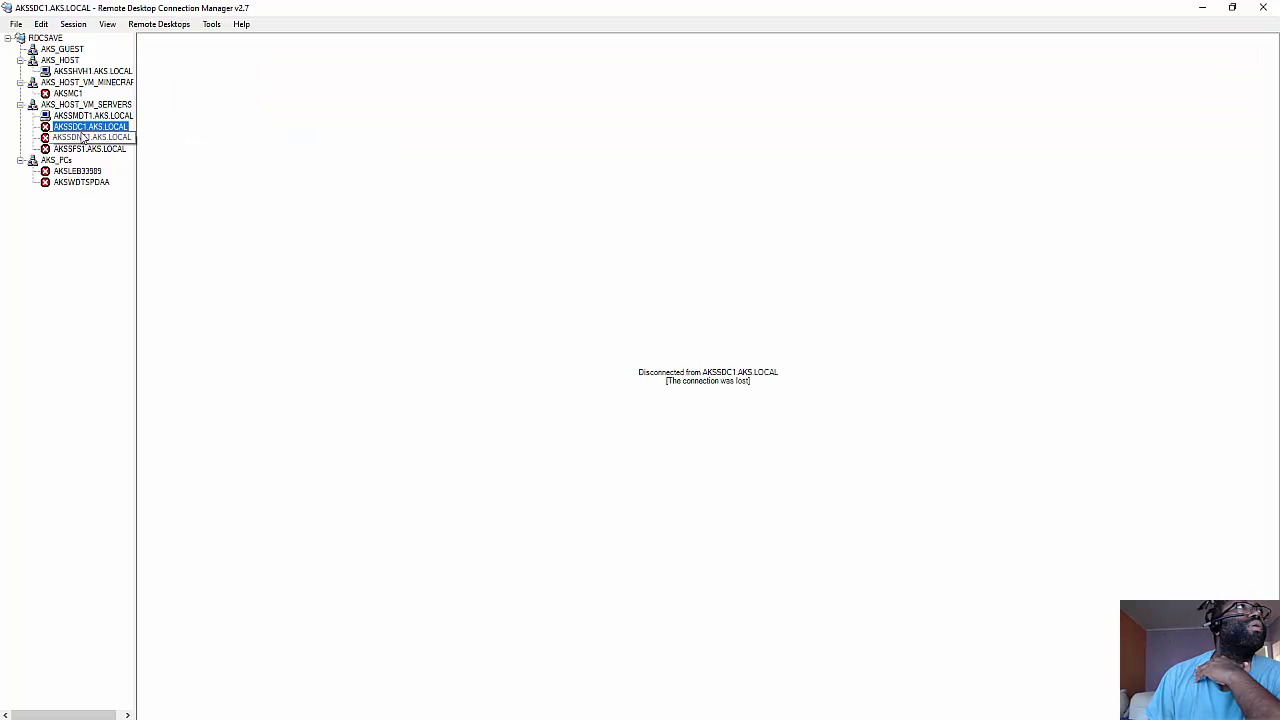
Return to the AKSSMDT1 session, check its drives in File Explorer with a wider navigation pane, and sign out of MDTAdmin.
left_click(78, 116)
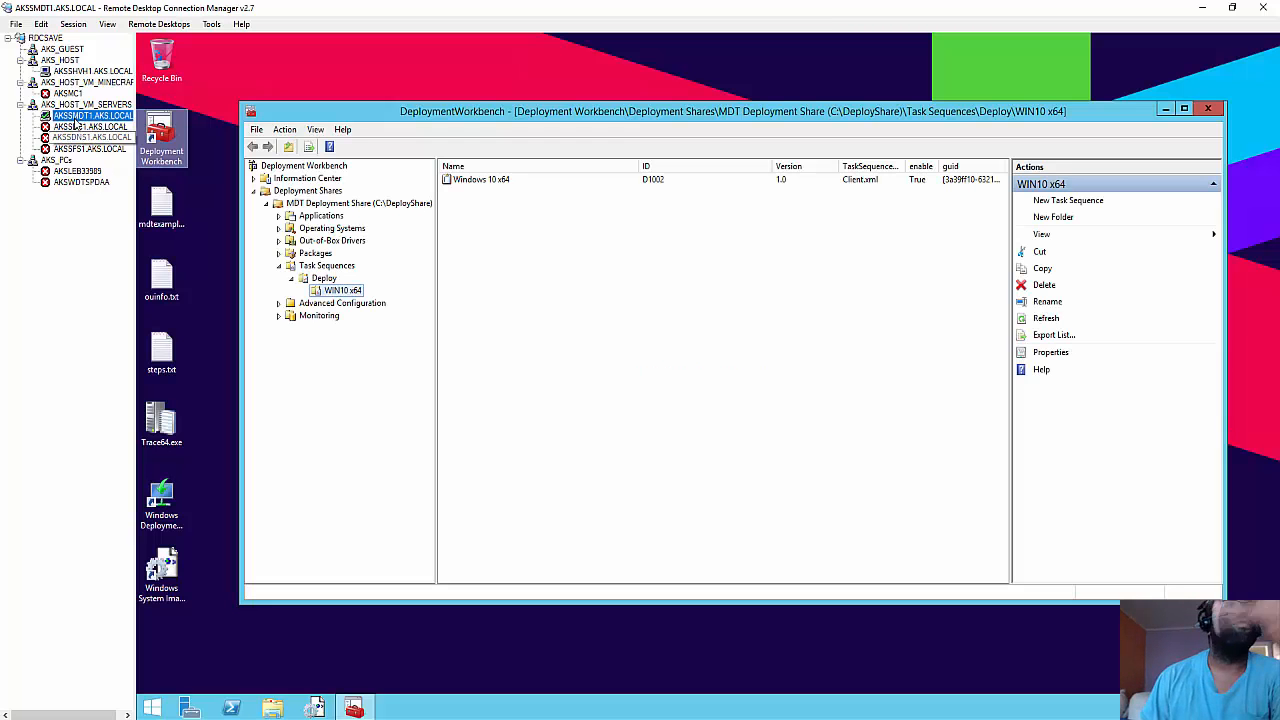
left_click(273, 707)
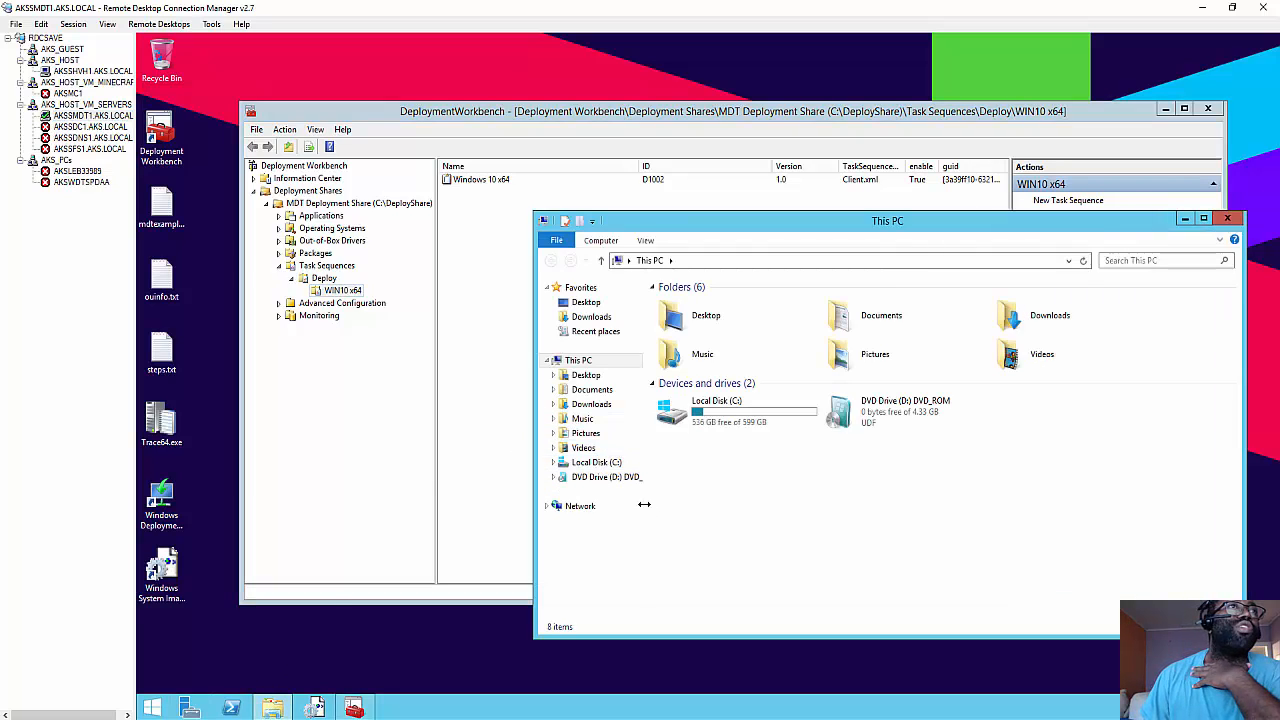
left_click_drag(644, 504, 686, 505)
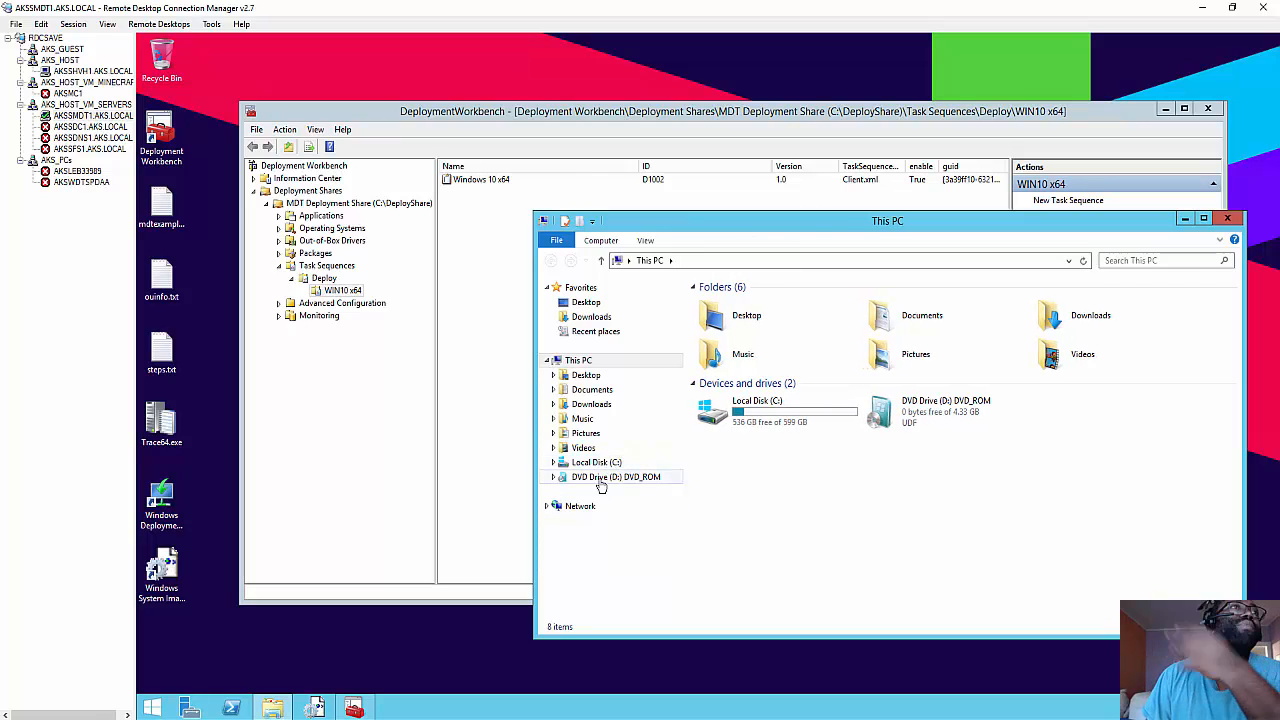
left_click(152, 708)
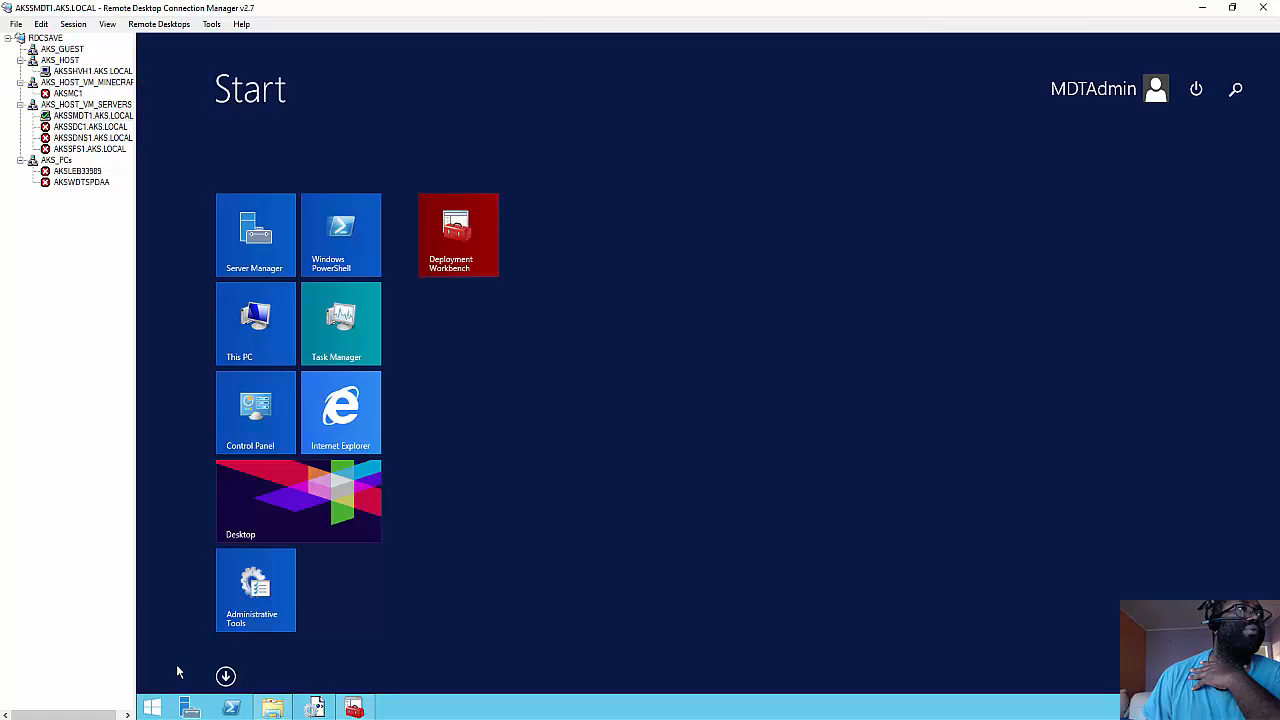
left_click(1156, 92)
left_click(1015, 160)
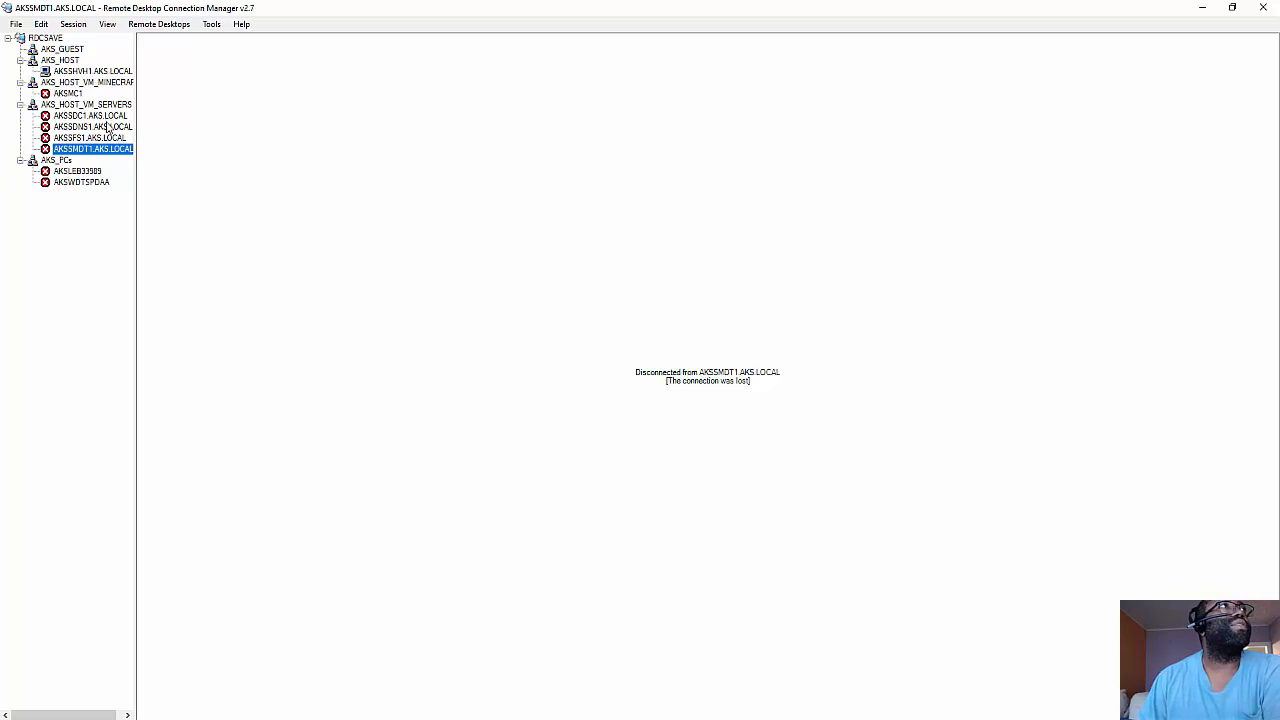
Reconnect to AKSSMDT1.AKS.LOCAL and check File Explorer for mapped network drives, then close the window.
double_click(87, 150)
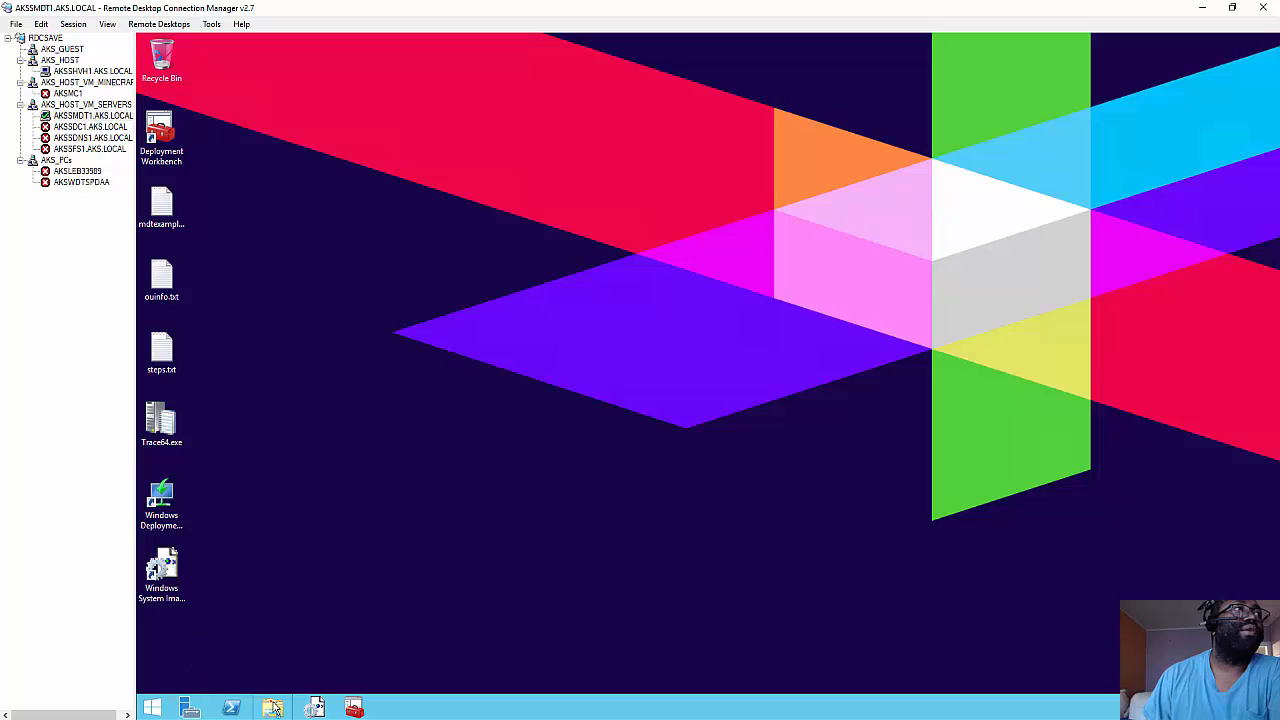
left_click(273, 708)
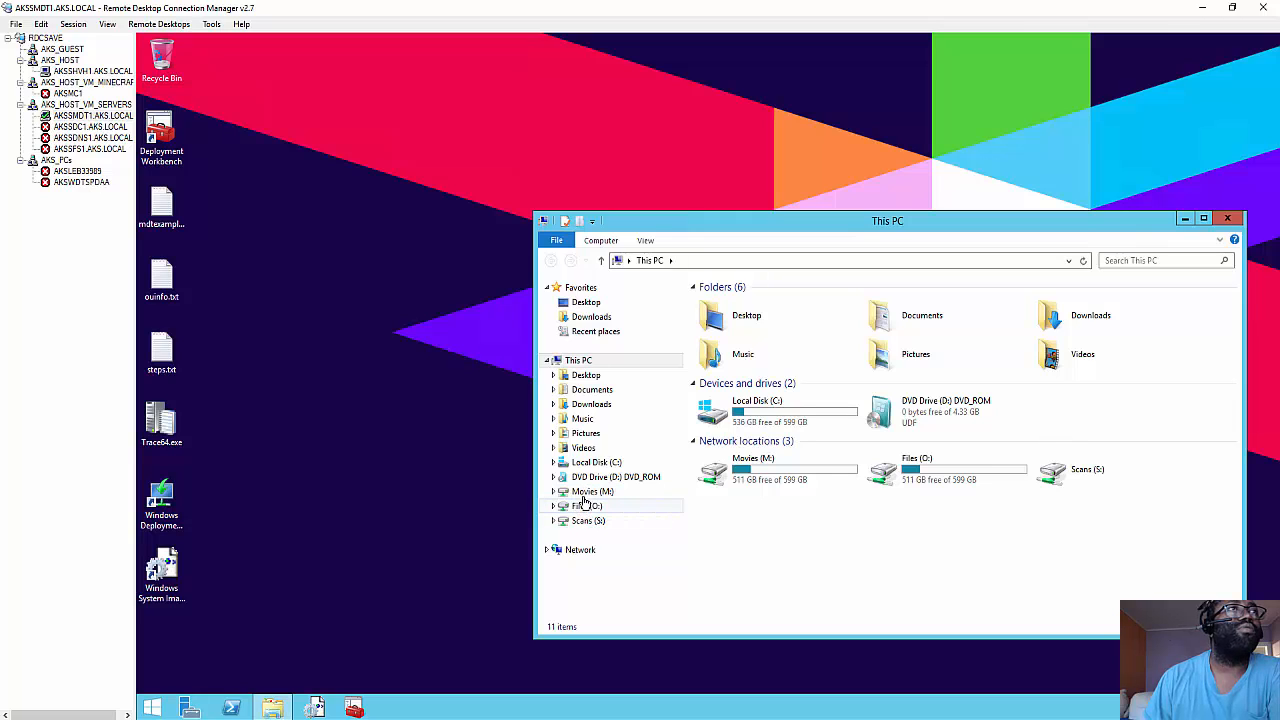
left_click(1233, 219)
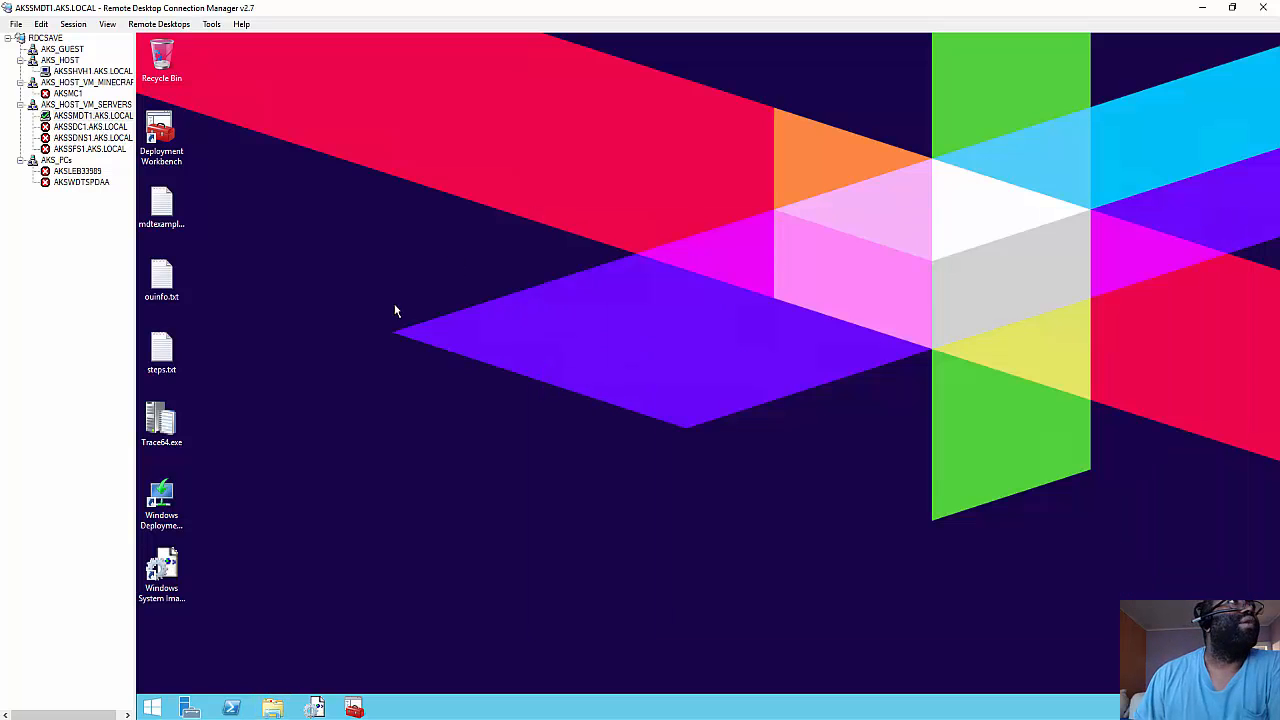
Switch to the AKSSHVH1.AKS.LOCAL host session and close the Temp folder window.
left_click(80, 72)
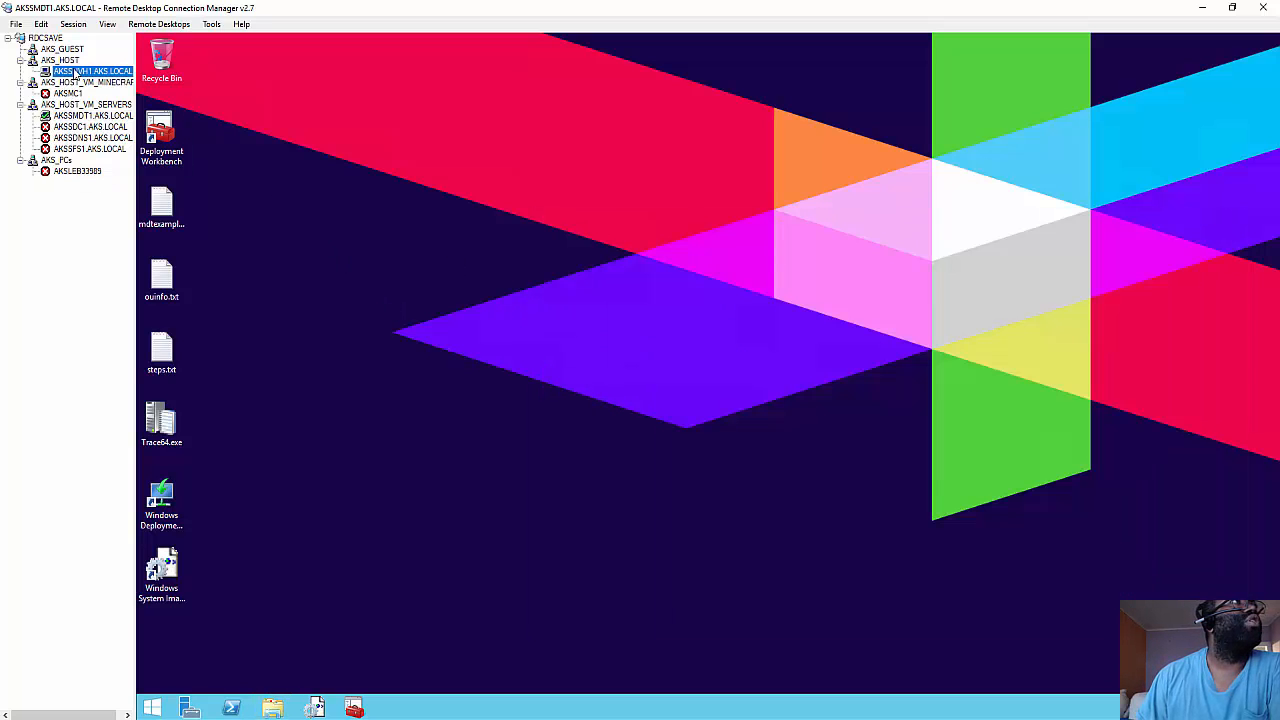
left_click(909, 151)
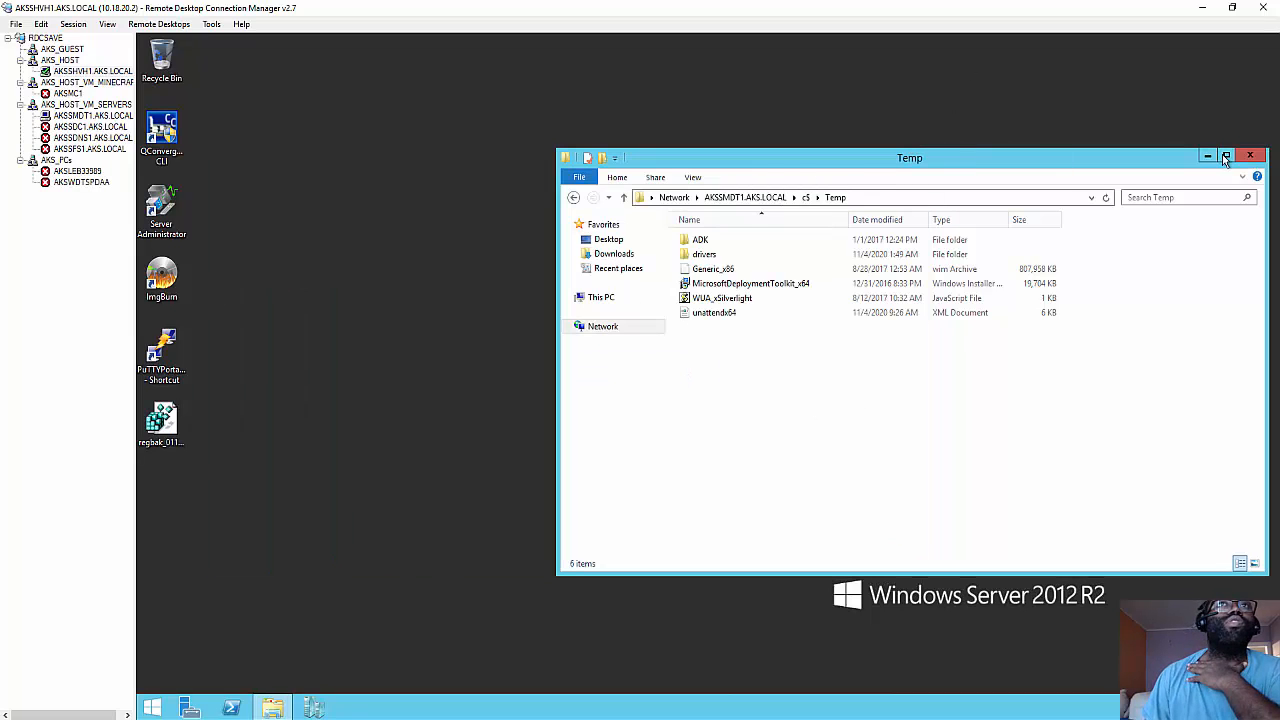
left_click(1249, 155)
Start a new virtual machine on AKSSHVH1 and name it Windows 10 x64 20H2.
right_click(419, 192)
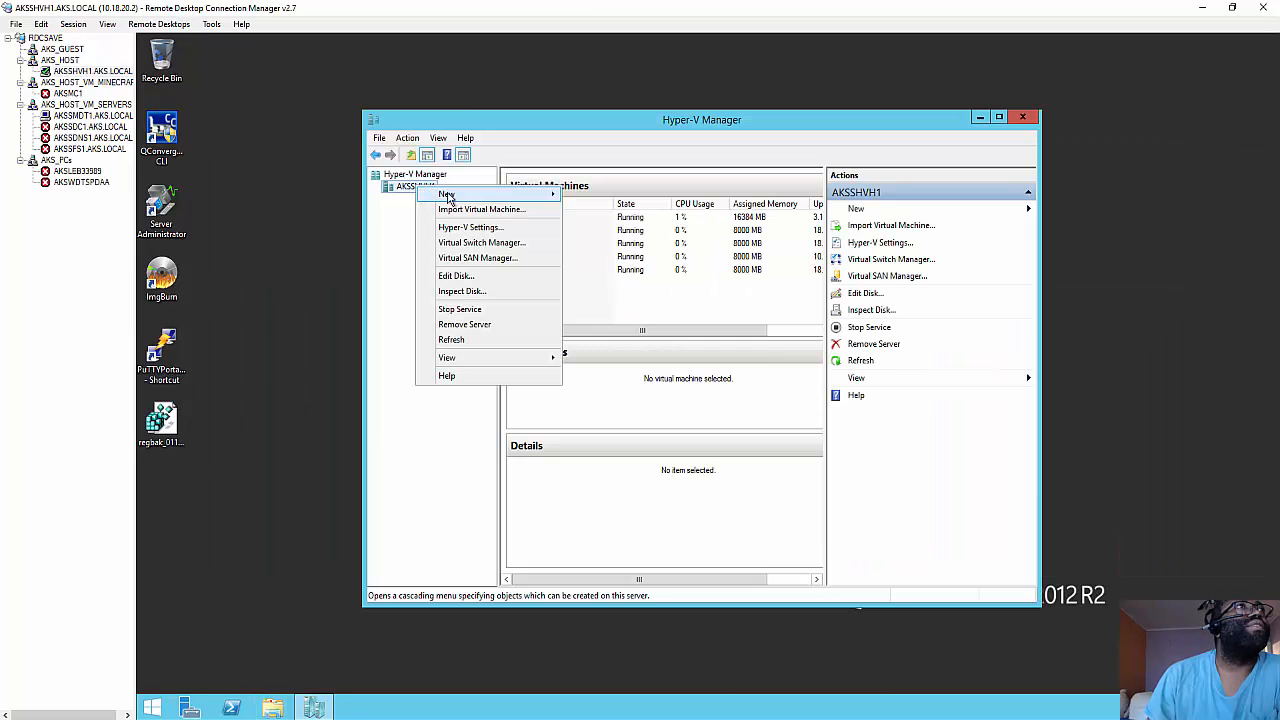
mouse_move(505, 194)
left_click(586, 196)
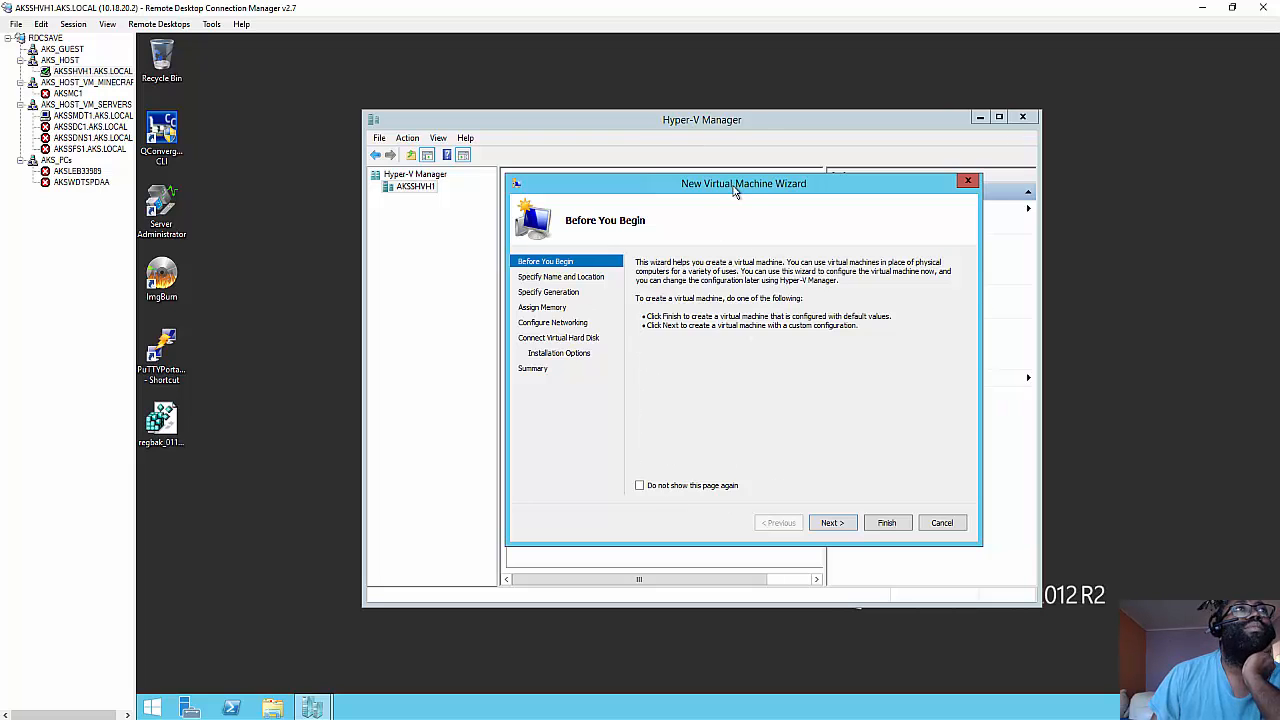
left_click(832, 523)
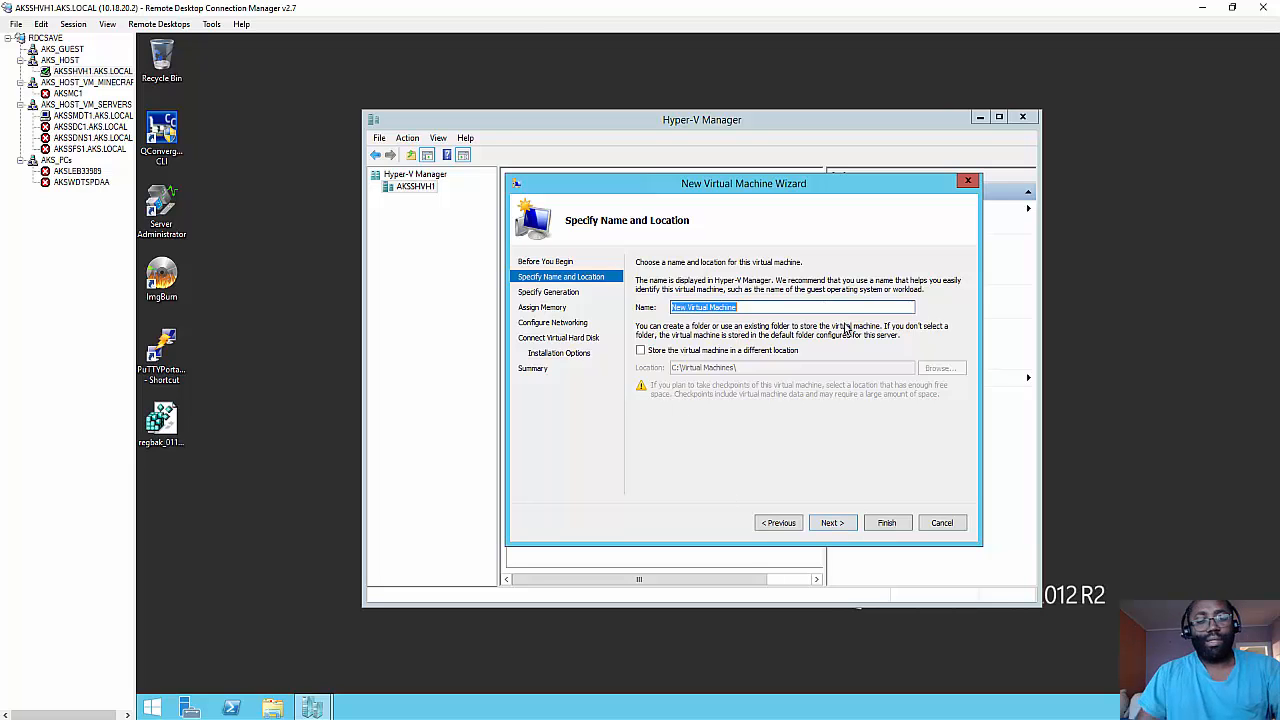
type("Windo")
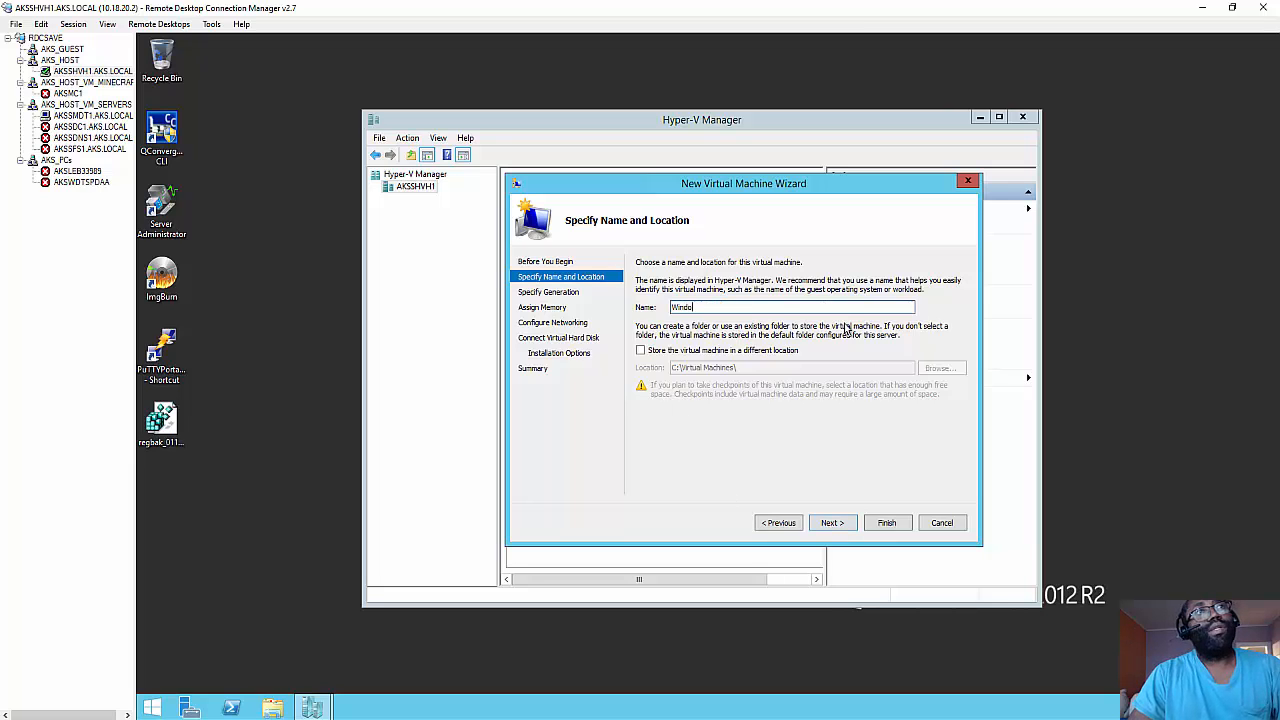
type("ws 10 x64 20H2")
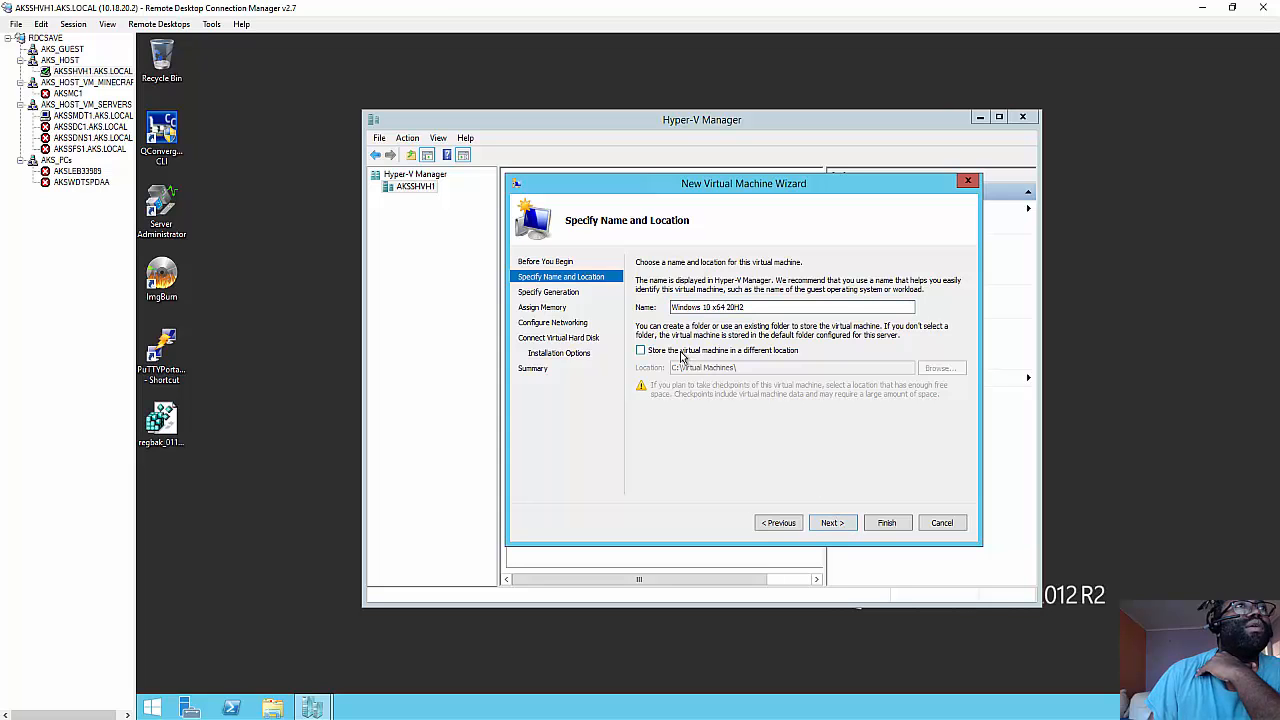
Store the virtual machine in its own location under C:\Virtual Machines\, checking that folder's existing contents in File Explorer.
left_click(681, 352)
left_click(272, 708)
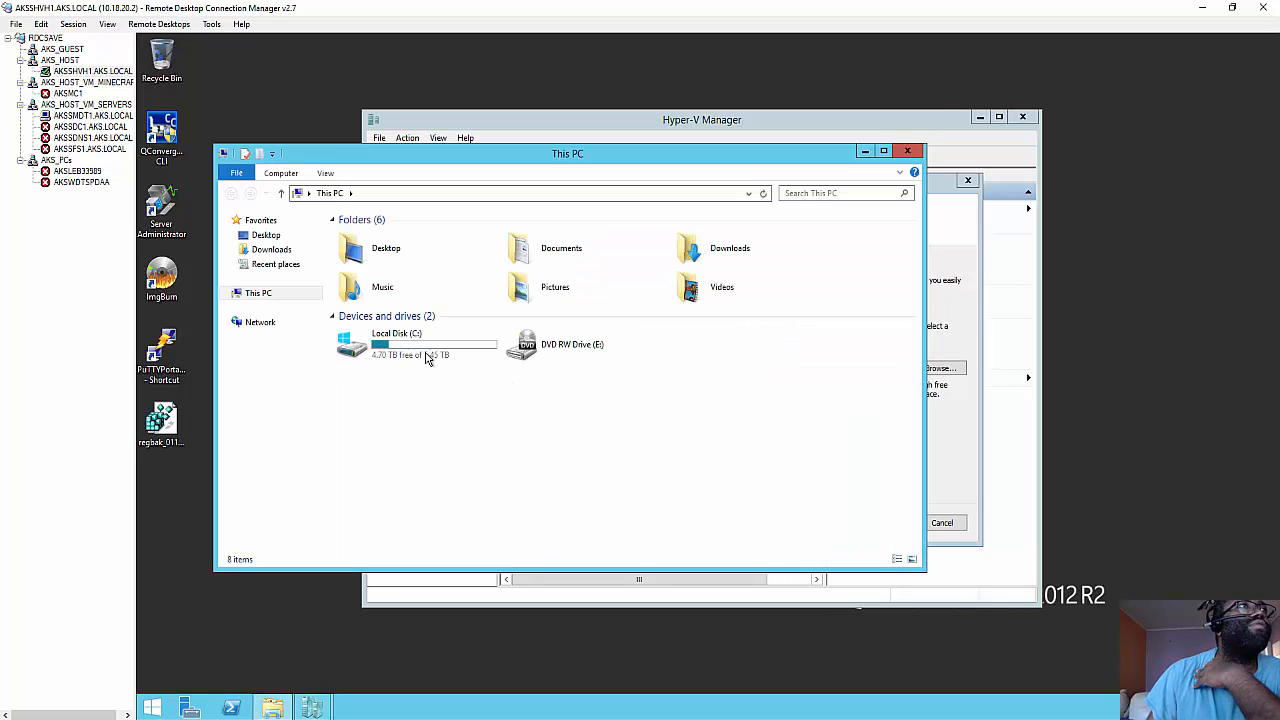
double_click(385, 348)
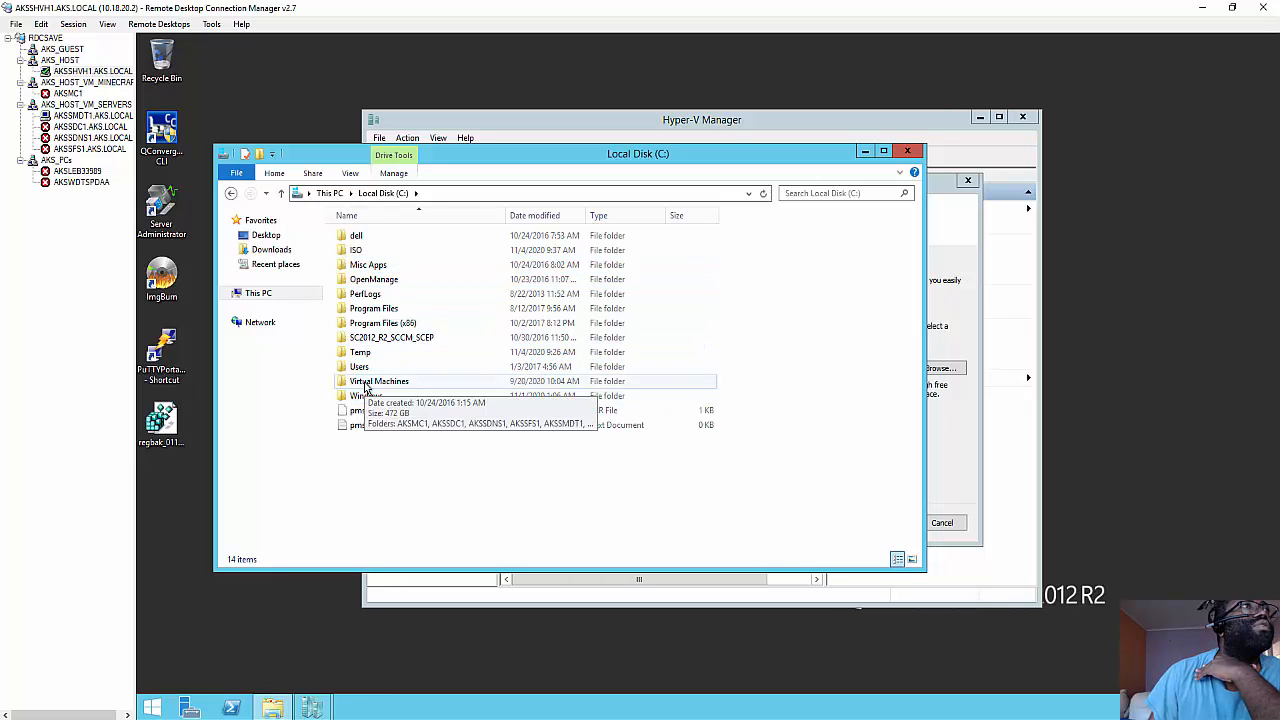
double_click(379, 381)
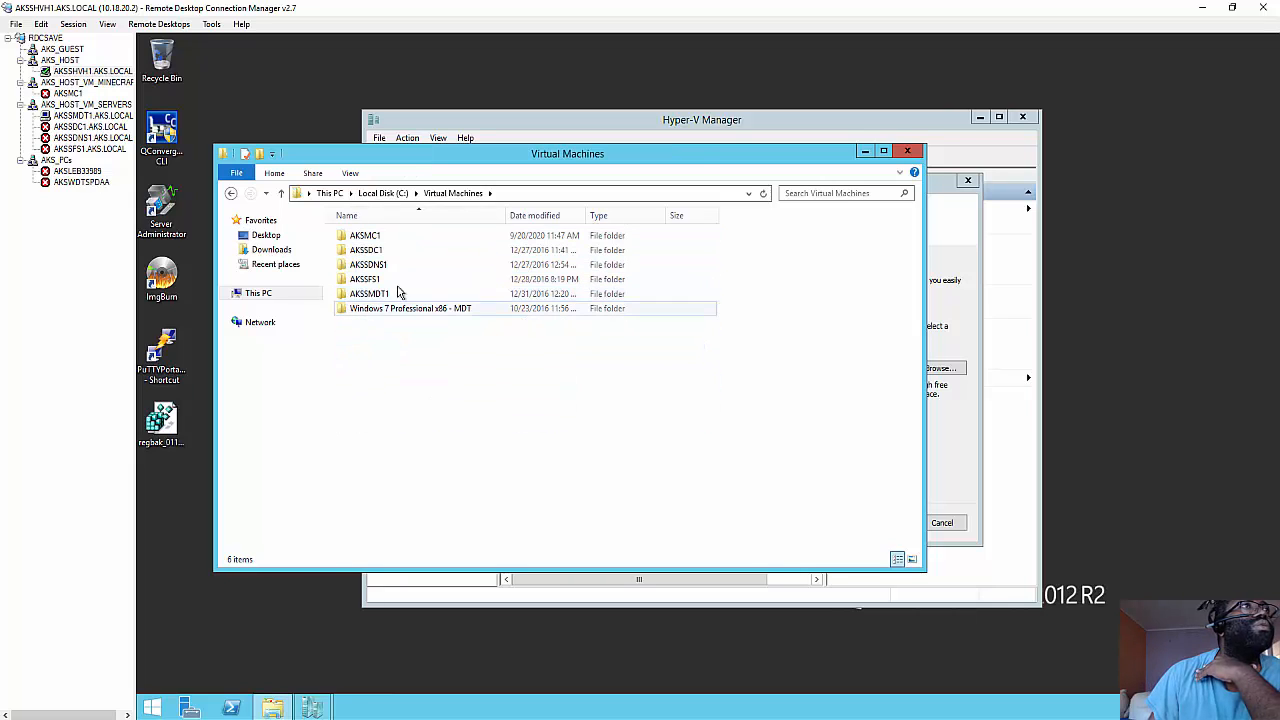
left_click(910, 153)
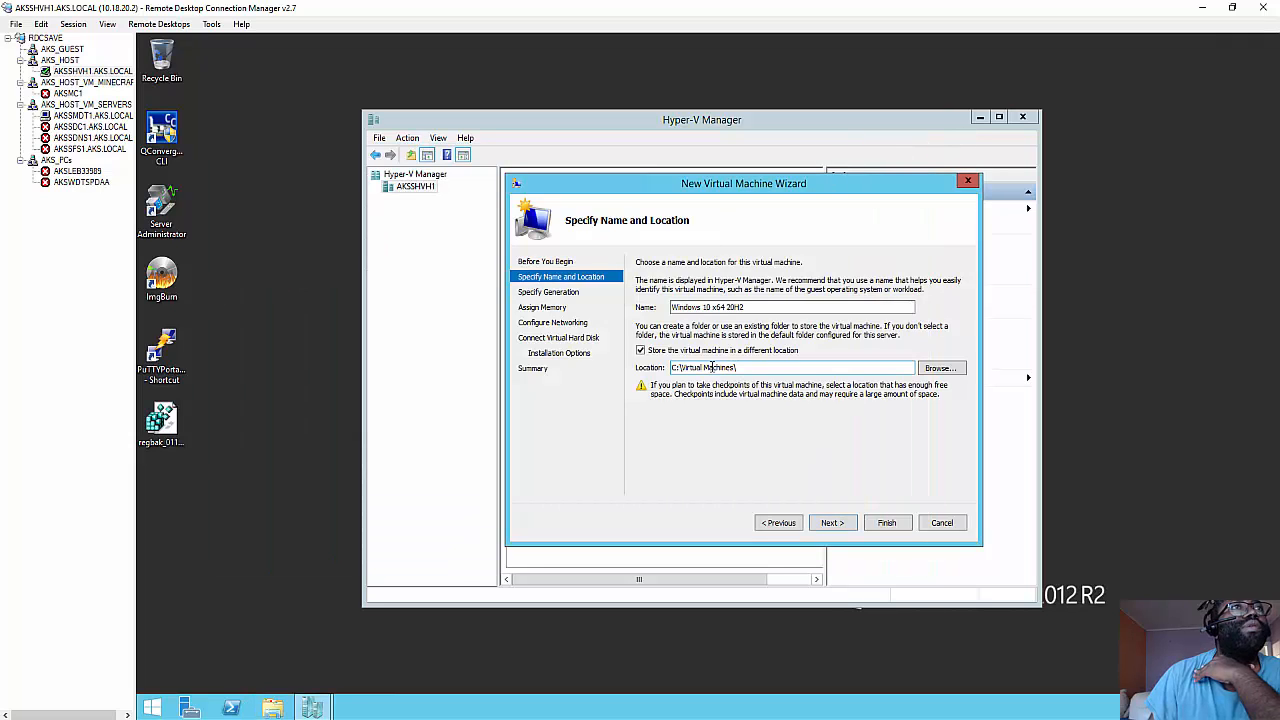
left_click(833, 523)
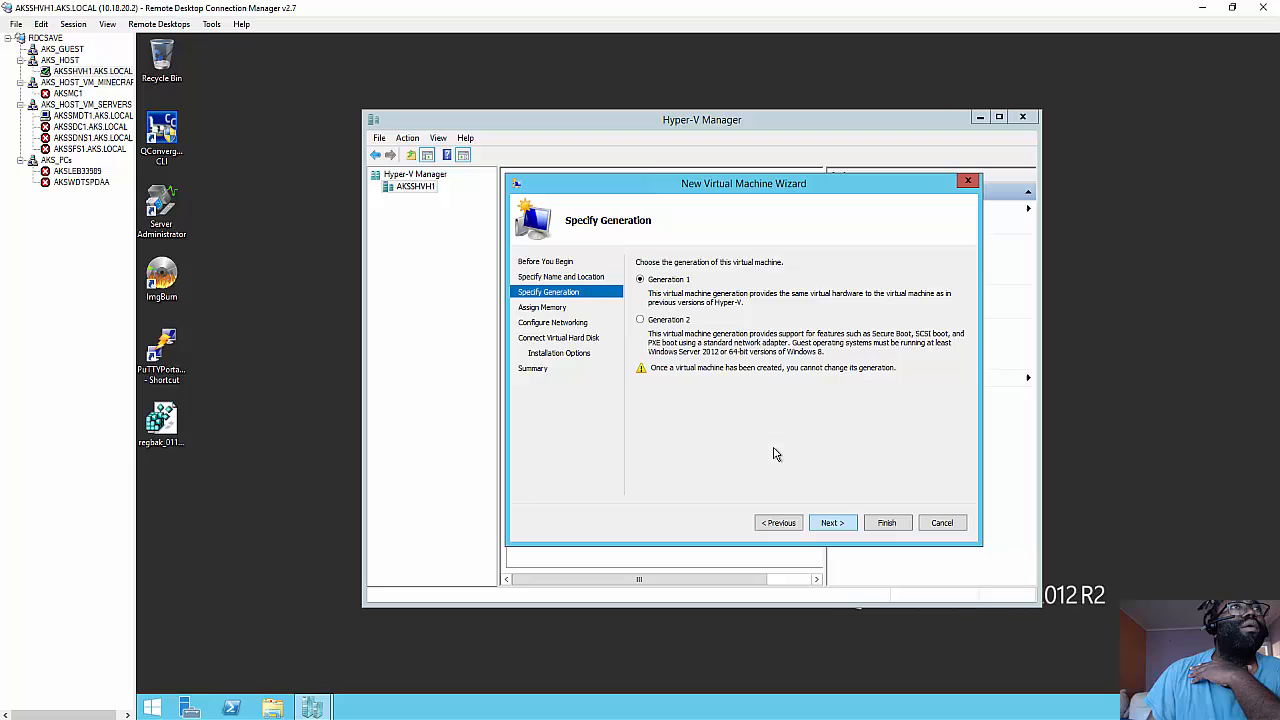
Make the virtual machine Generation 2 and set its startup memory to 4096 MB.
left_click(641, 320)
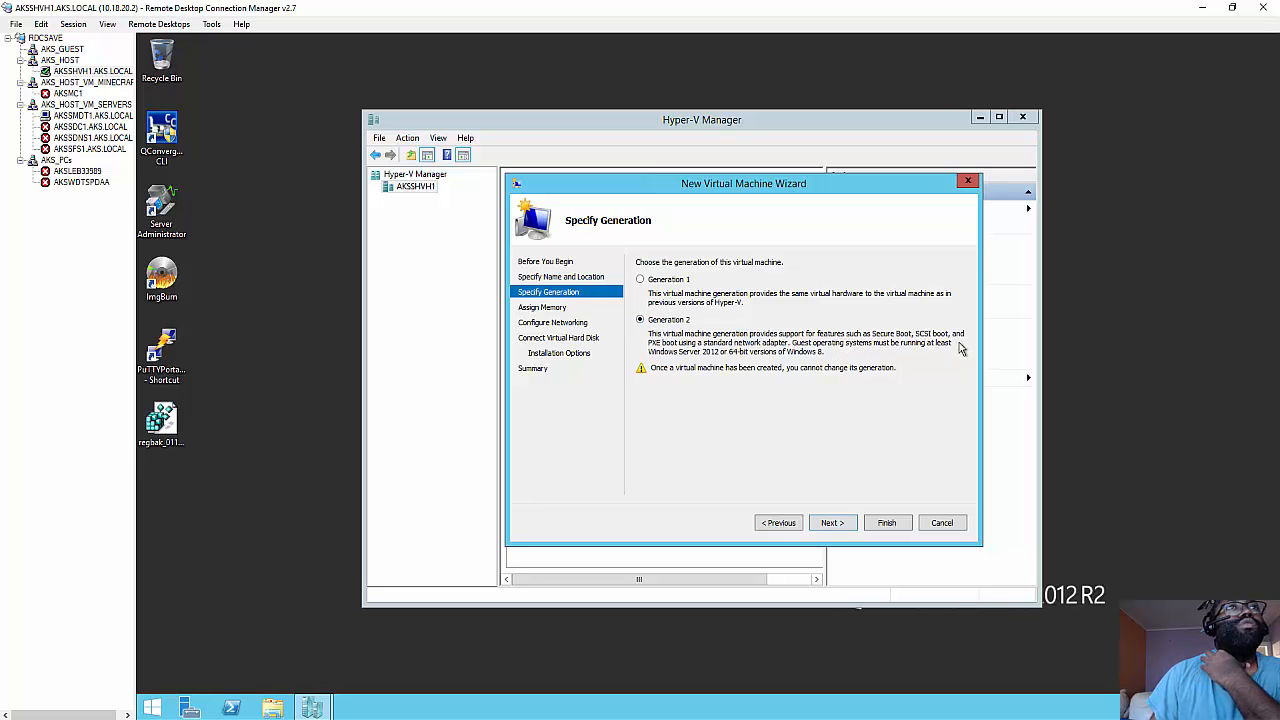
left_click(829, 525)
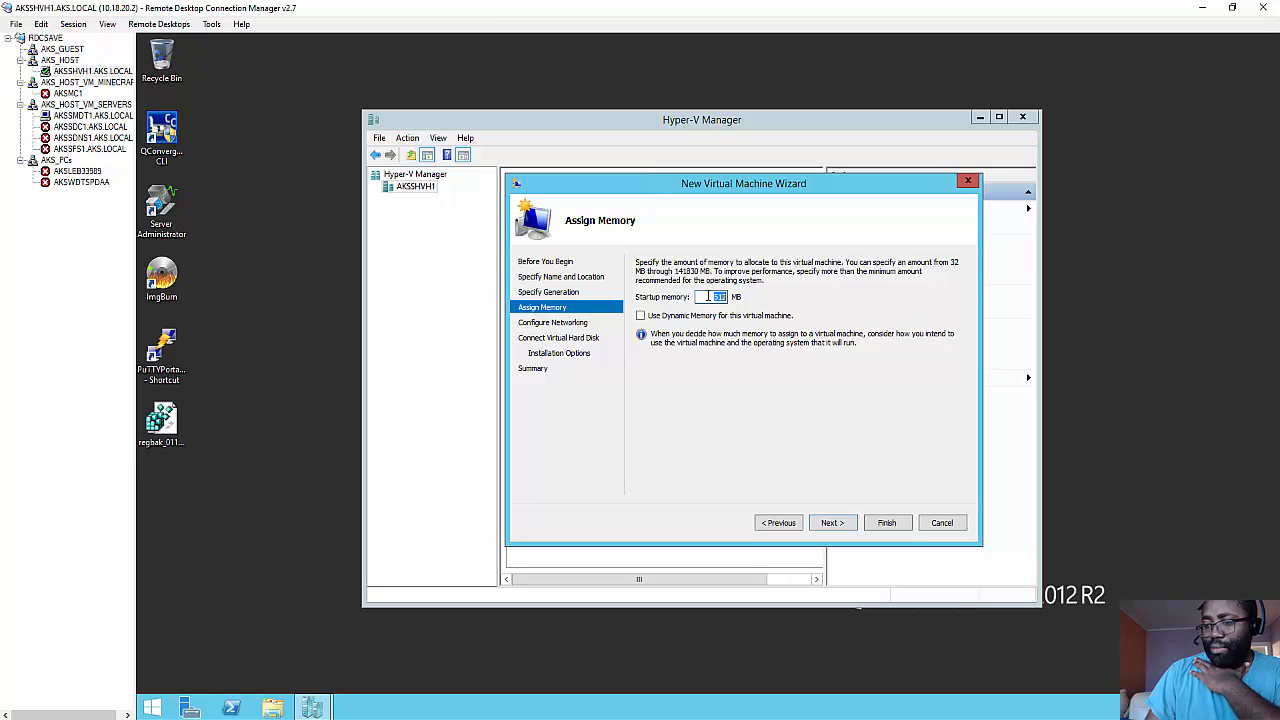
type("2048")
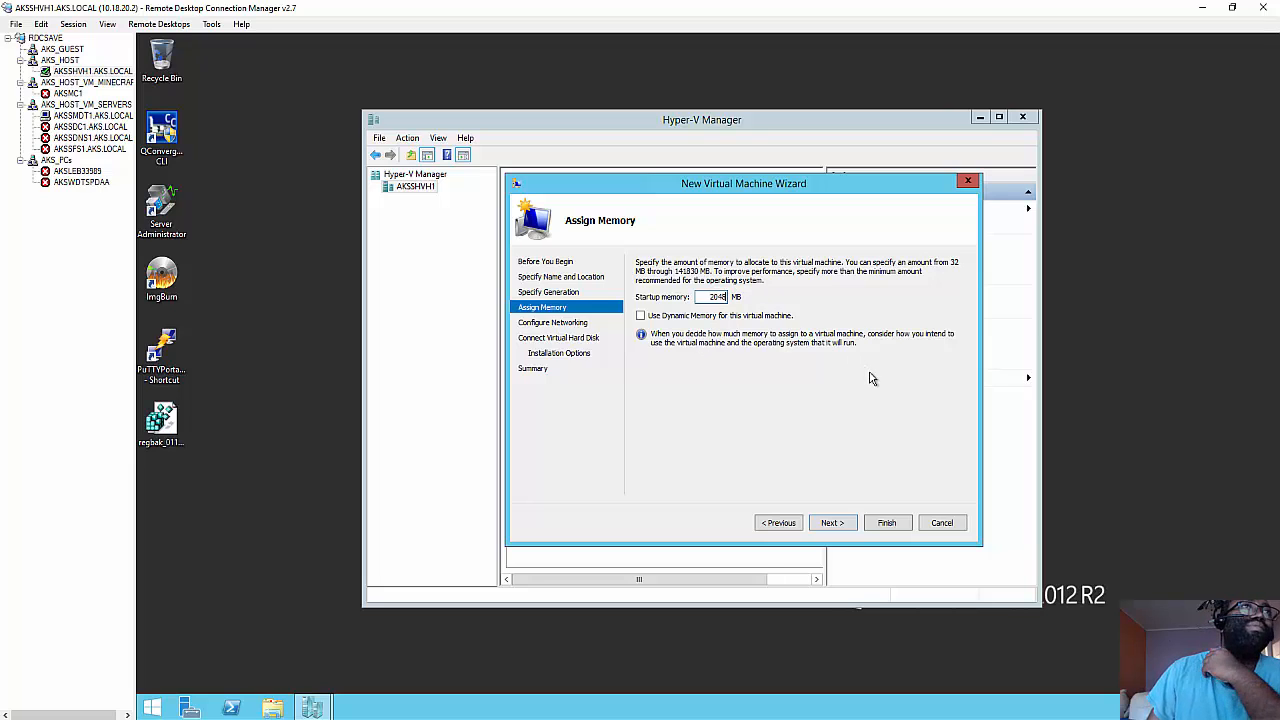
left_click_drag(767, 299, 770, 306)
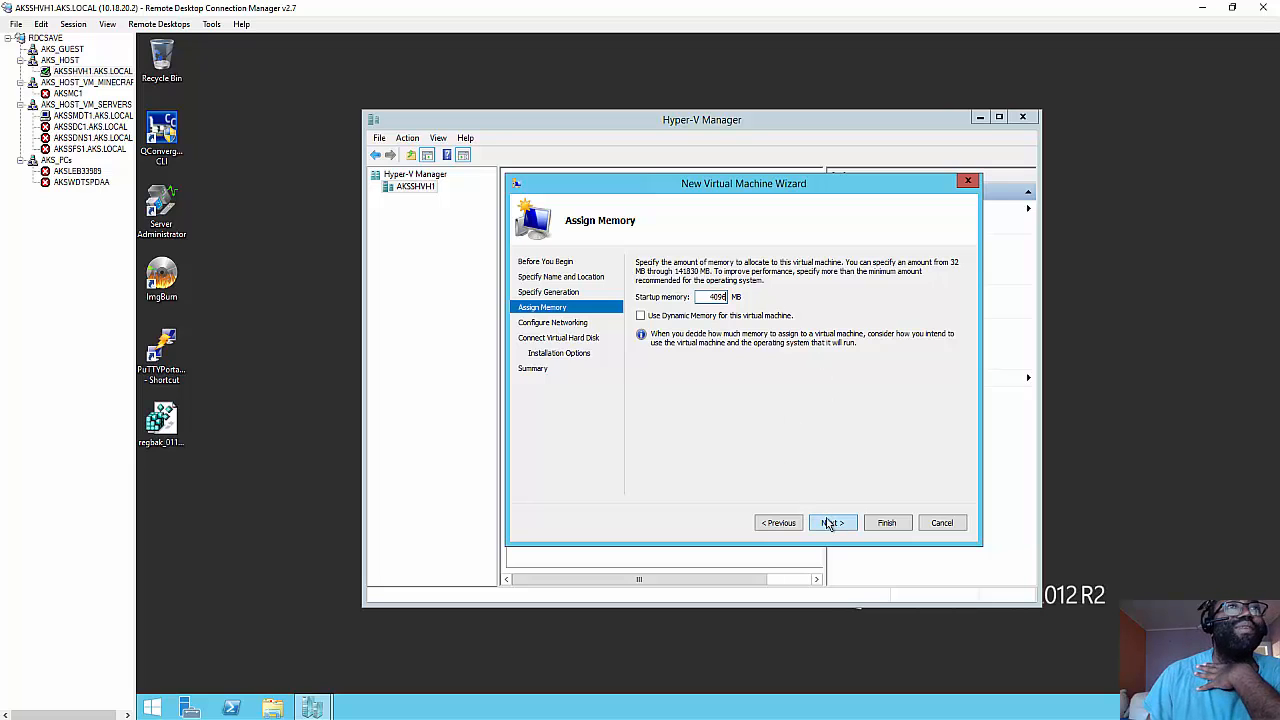
Check the host's memory usage in Task Manager and close it.
right_click(779, 710)
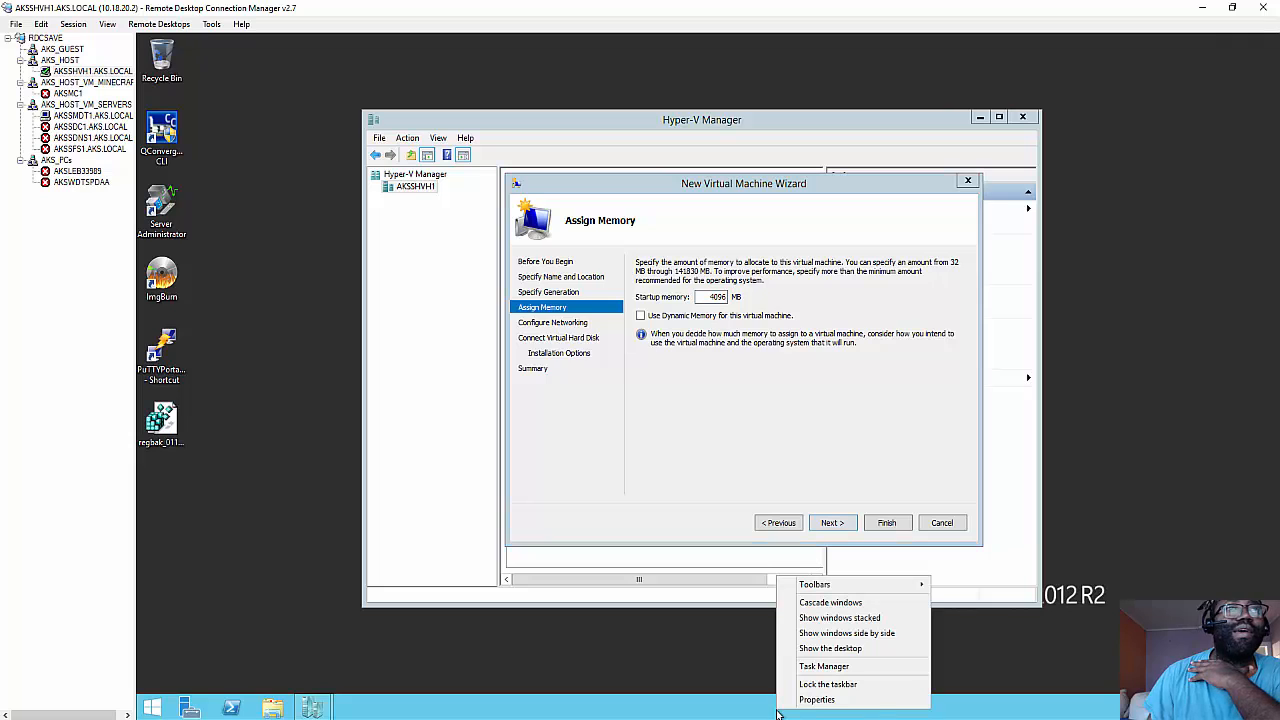
left_click(812, 667)
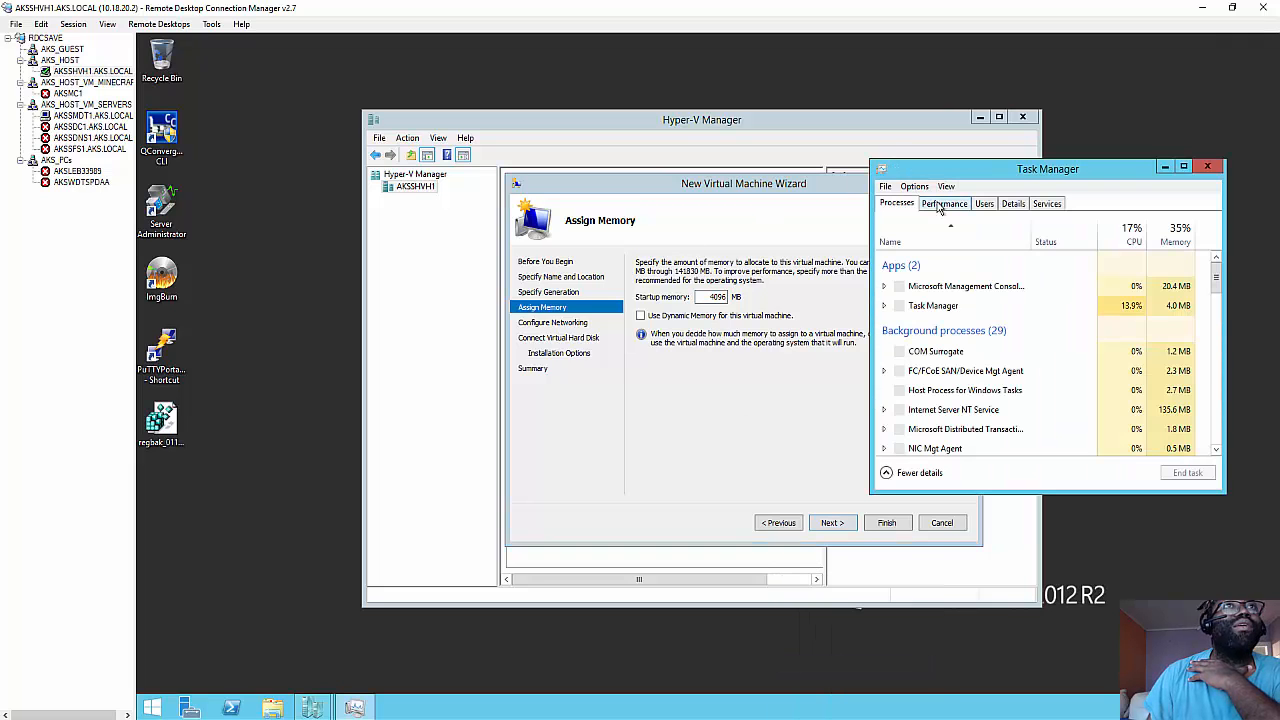
left_click(940, 204)
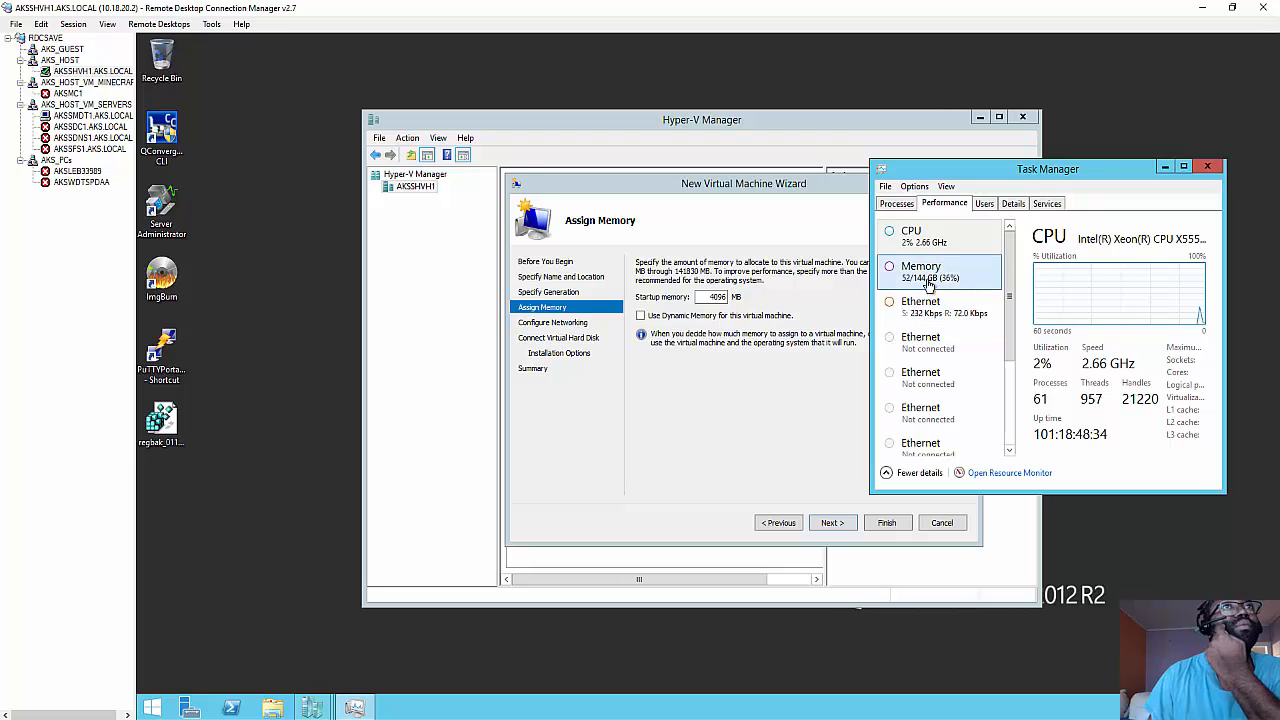
left_click(930, 280)
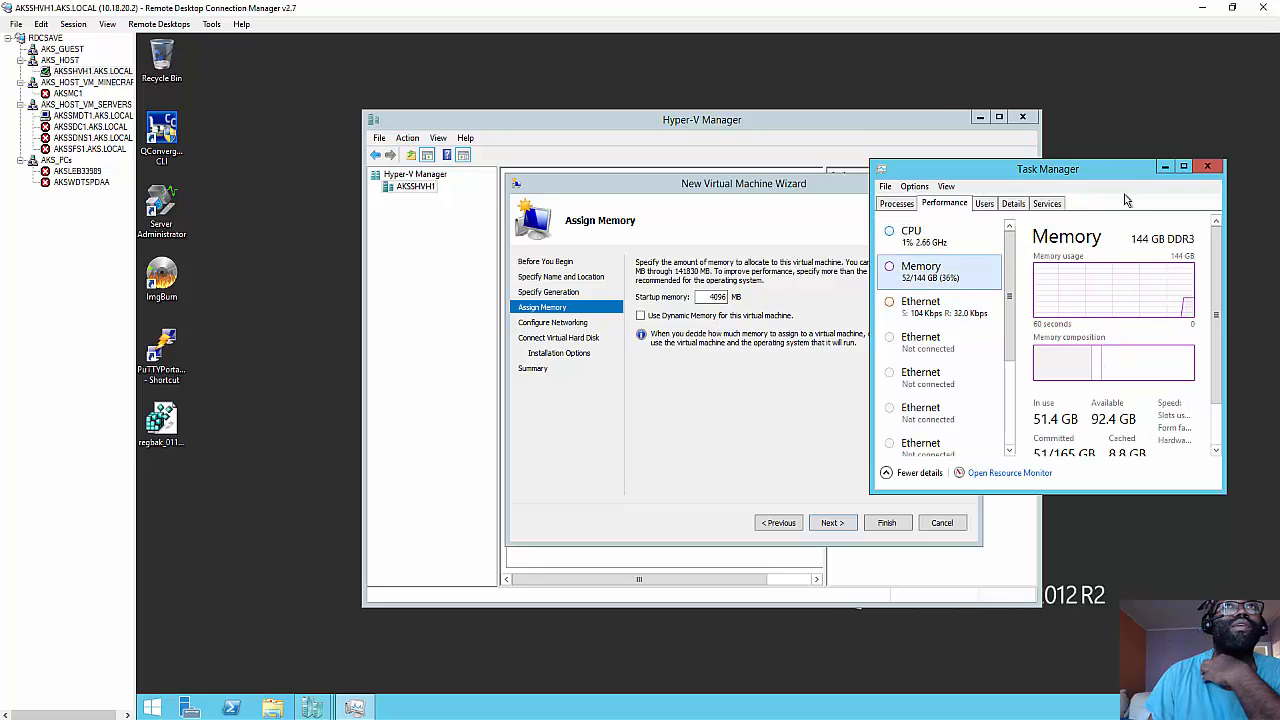
left_click(1205, 168)
Accept the memory setting and connect the virtual machine's network adapter to LAN-HYPER-V-TEAM.
left_click(830, 523)
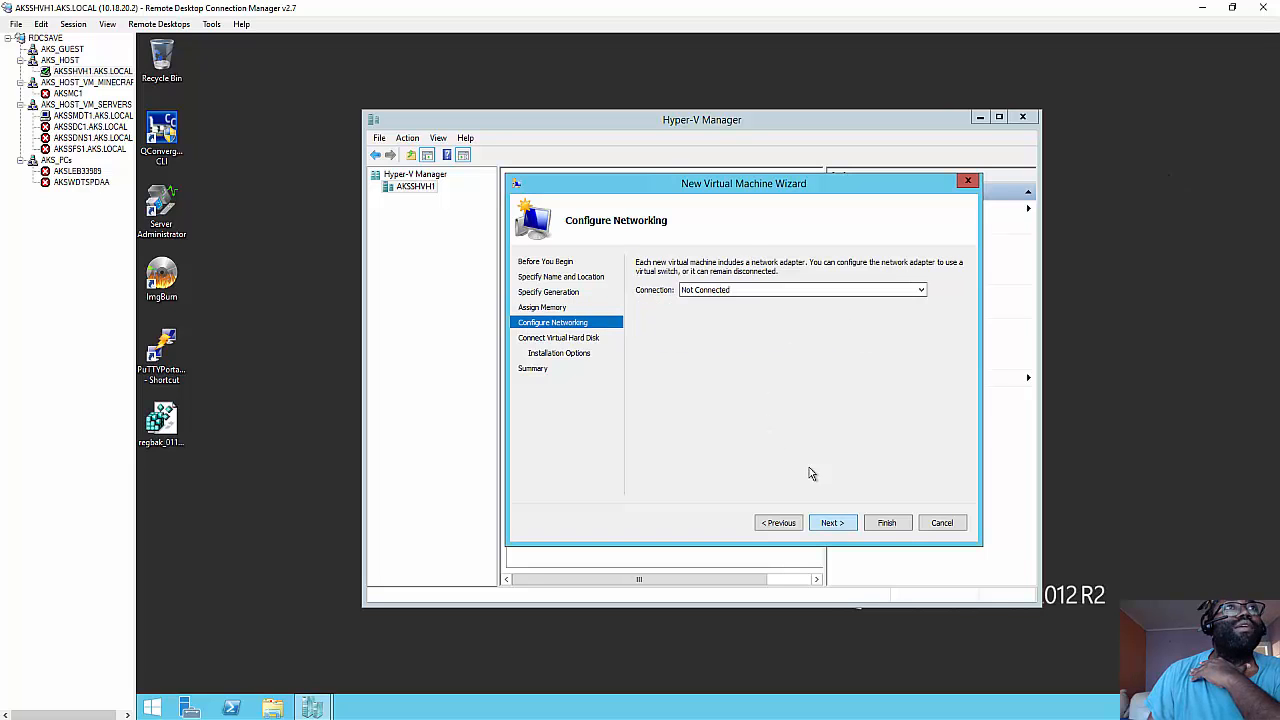
left_click(724, 289)
left_click(712, 311)
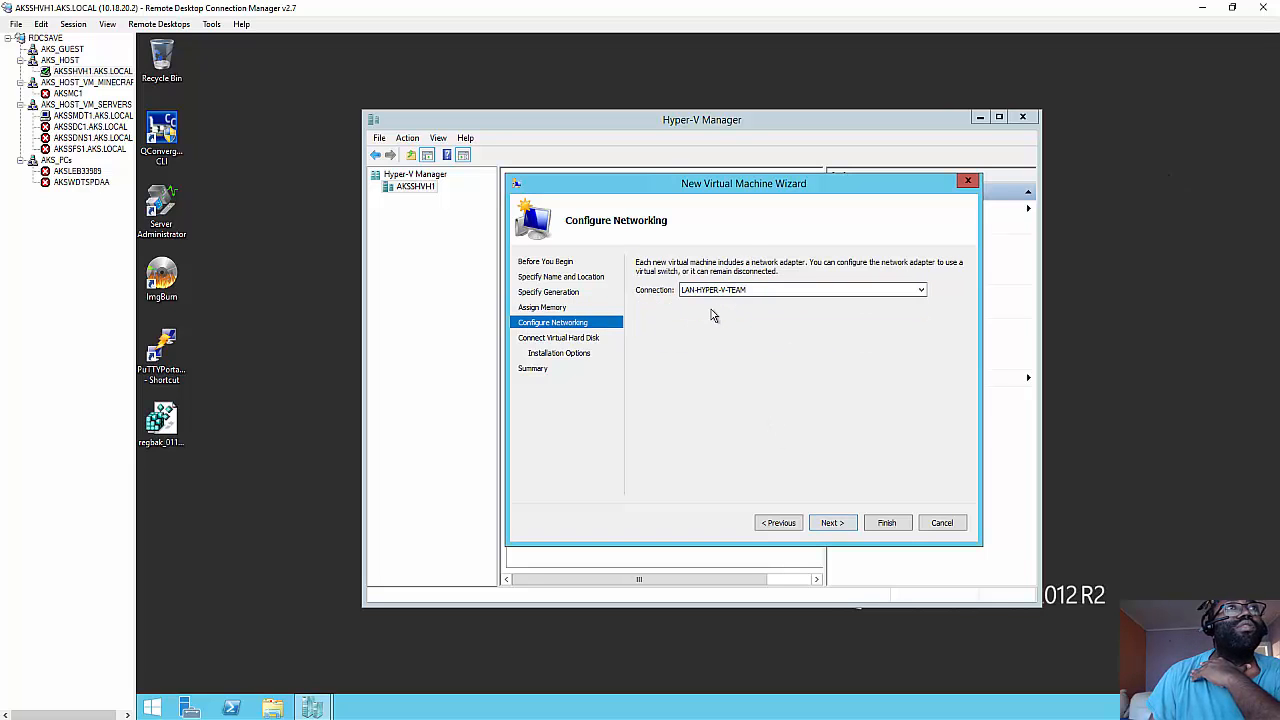
left_click(826, 522)
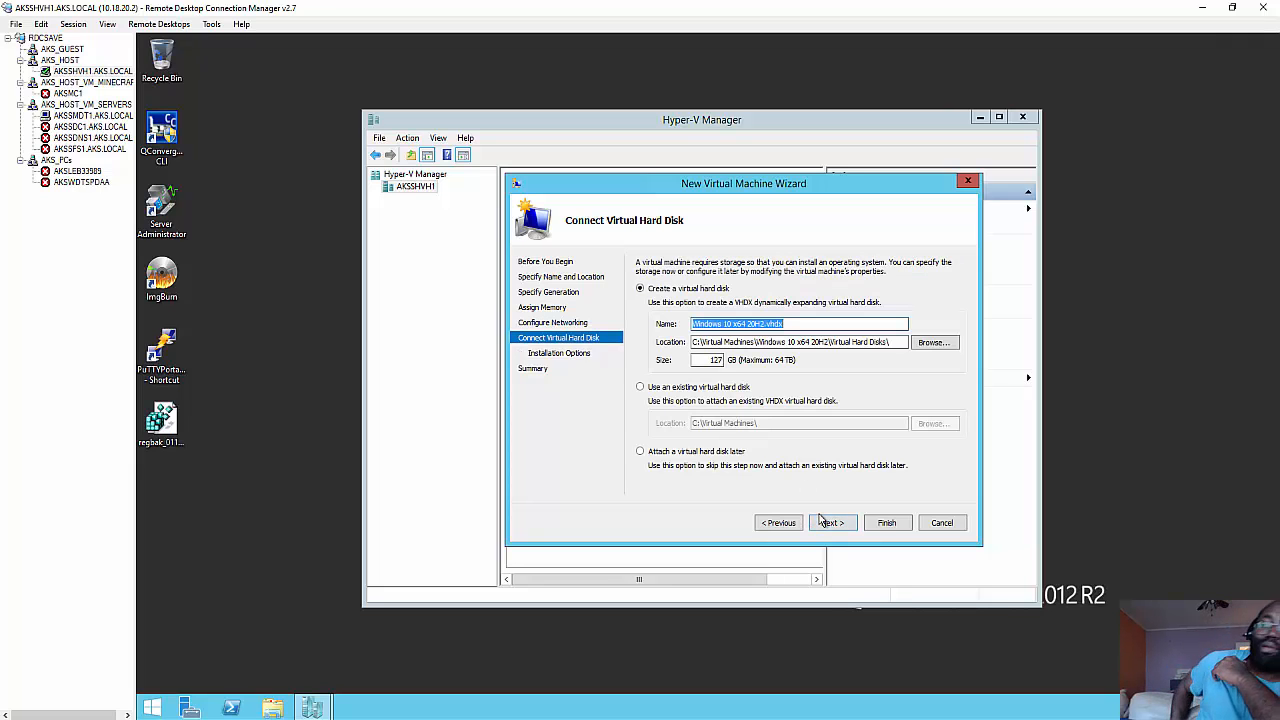
Set the new virtual hard disk's size to 40 GB and finish creating the machine, leaving the operating system installation for later.
double_click(713, 360)
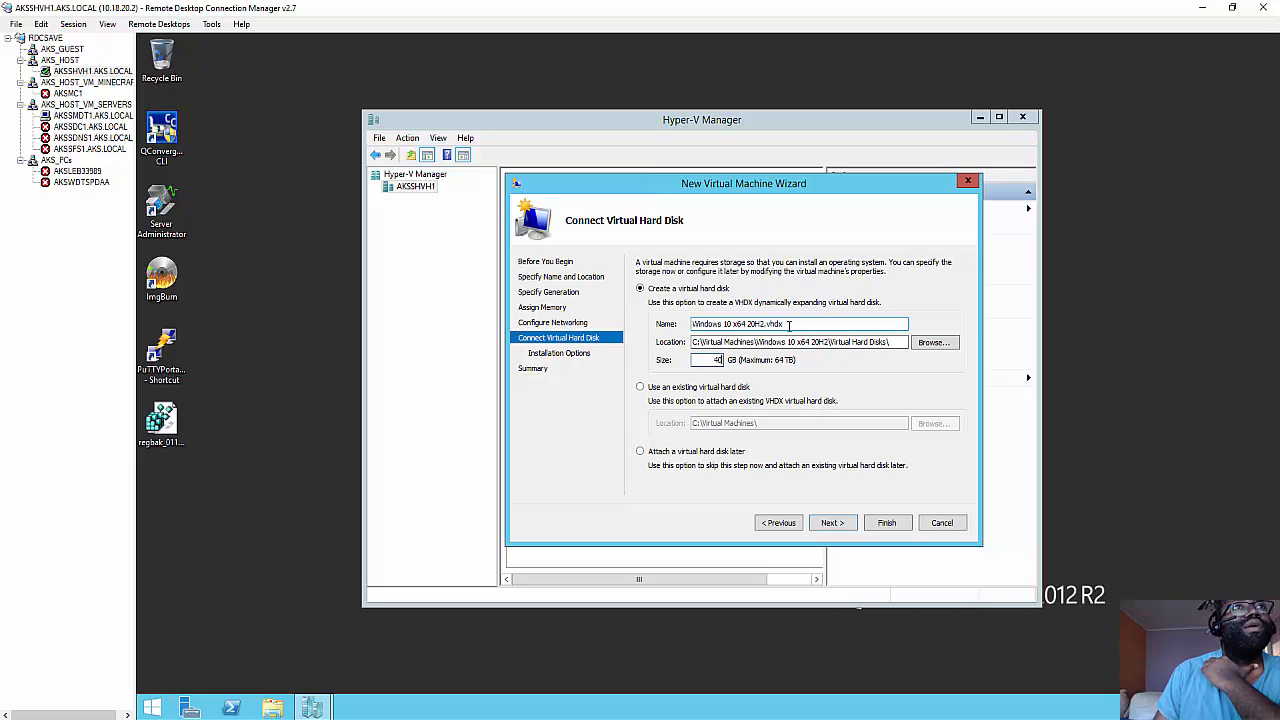
left_click(830, 524)
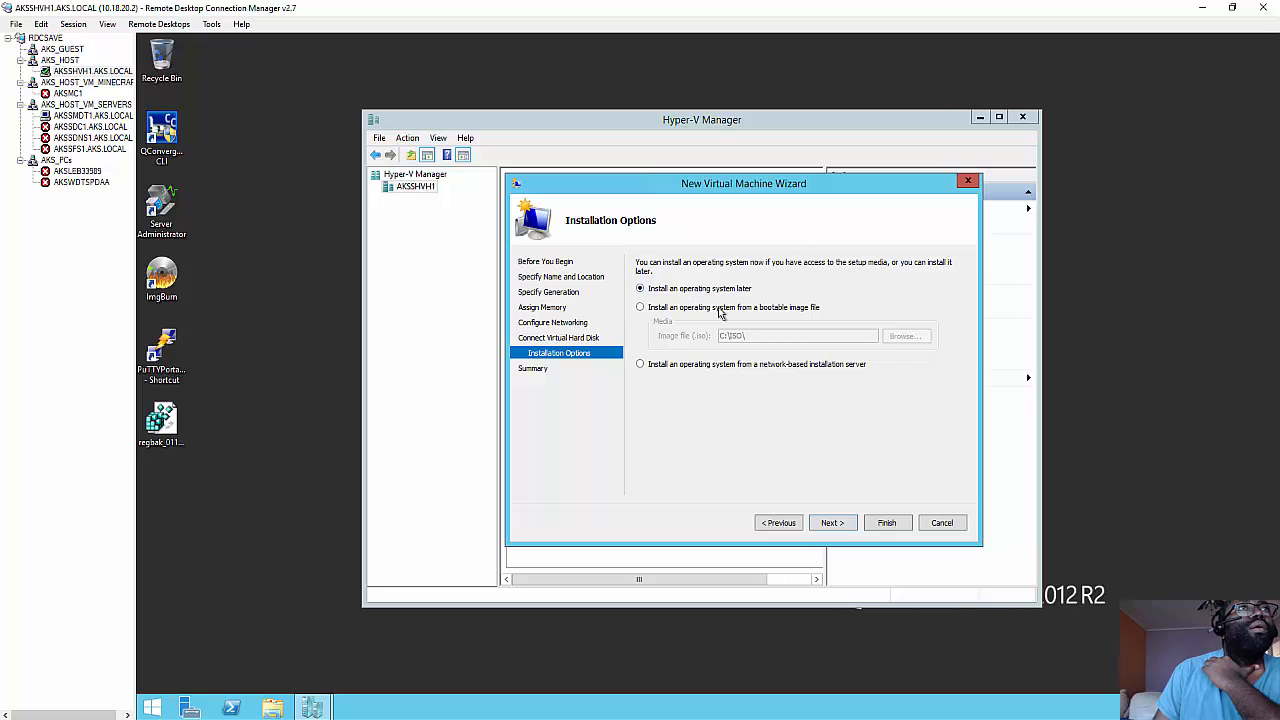
left_click(831, 524)
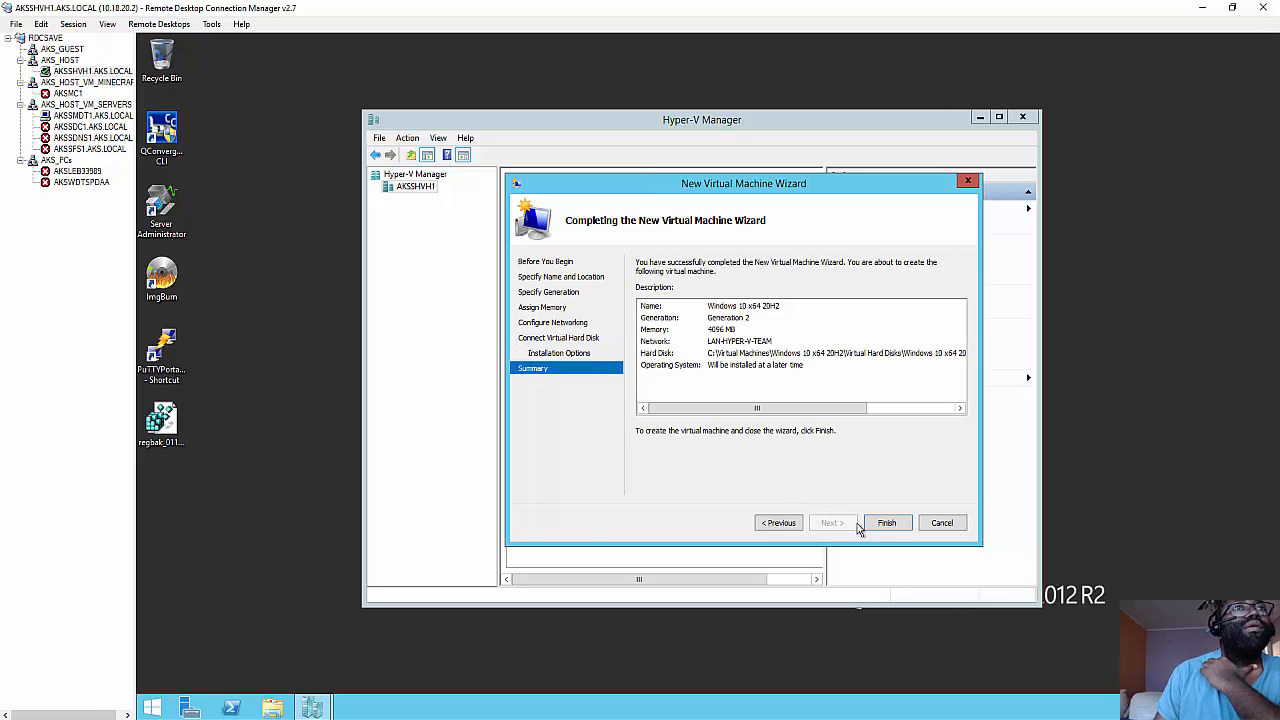
left_click(880, 525)
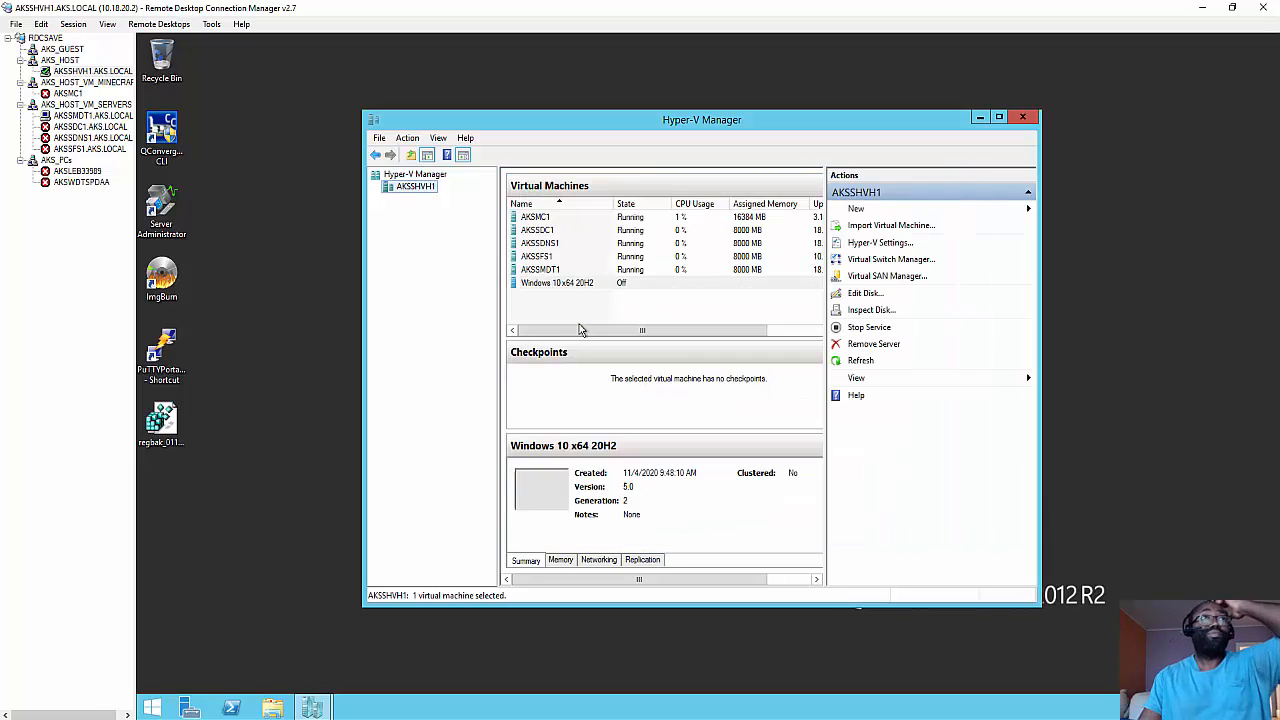
Disable Secure Boot in the firmware settings of the Windows 10 x64 20H2 virtual machine.
left_click(543, 285)
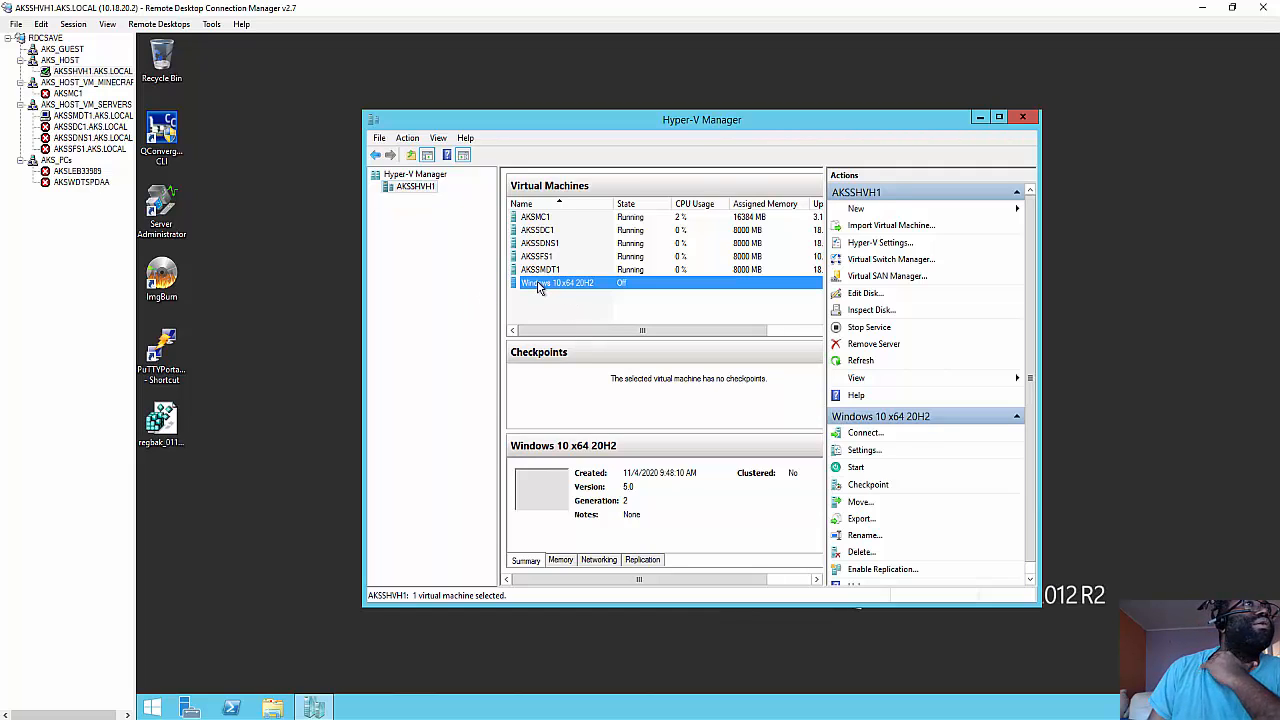
right_click(538, 286)
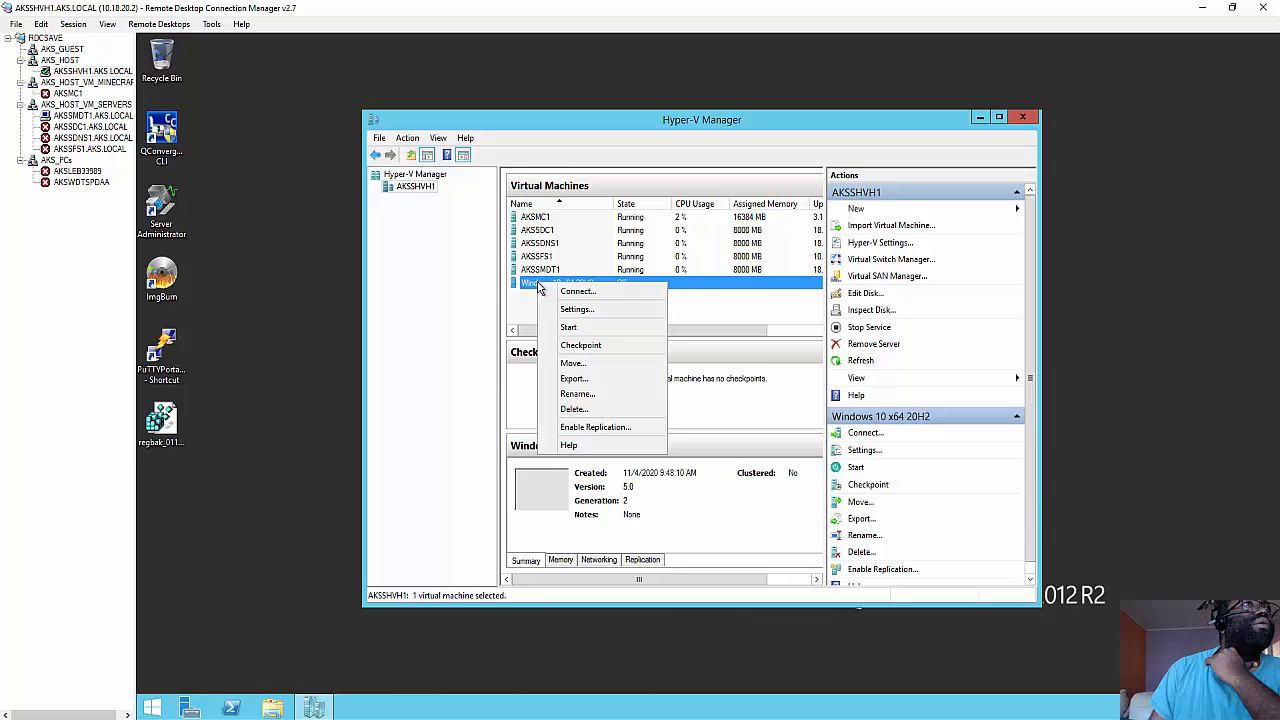
left_click(594, 310)
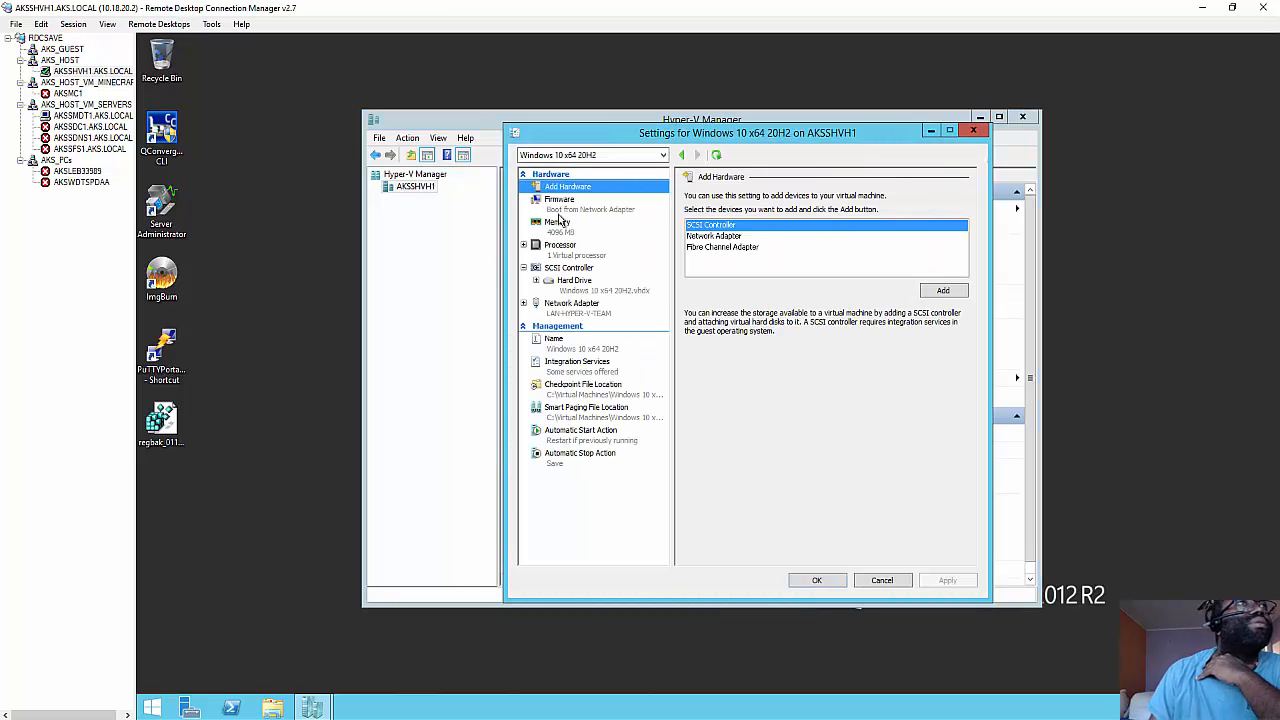
left_click(565, 205)
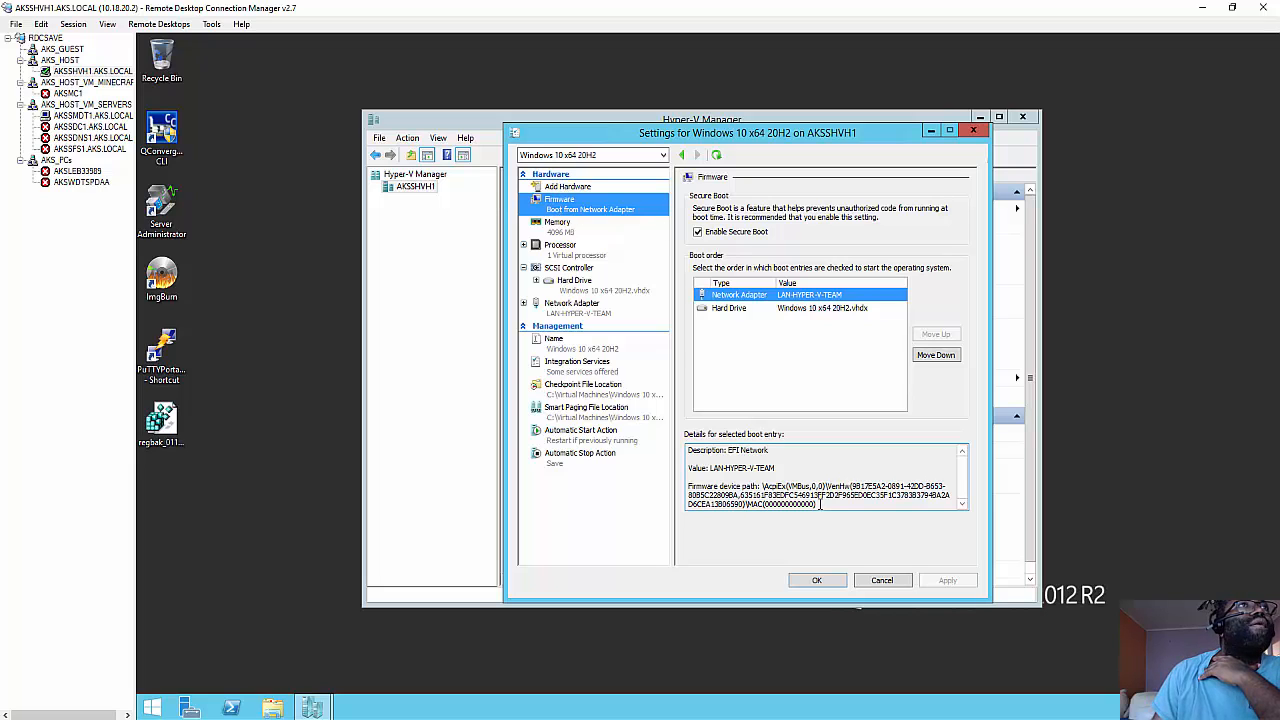
left_click(718, 233)
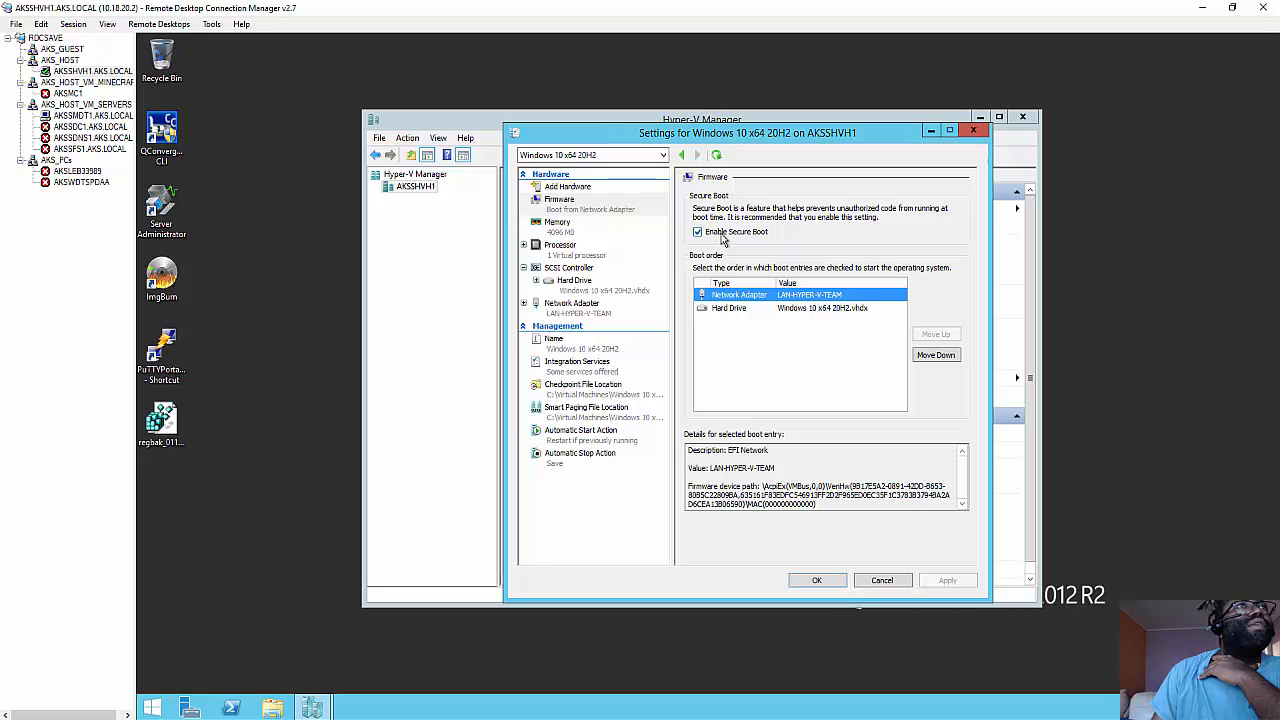
Set the number of virtual processors to 2 and view the hard drive settings.
left_click(566, 256)
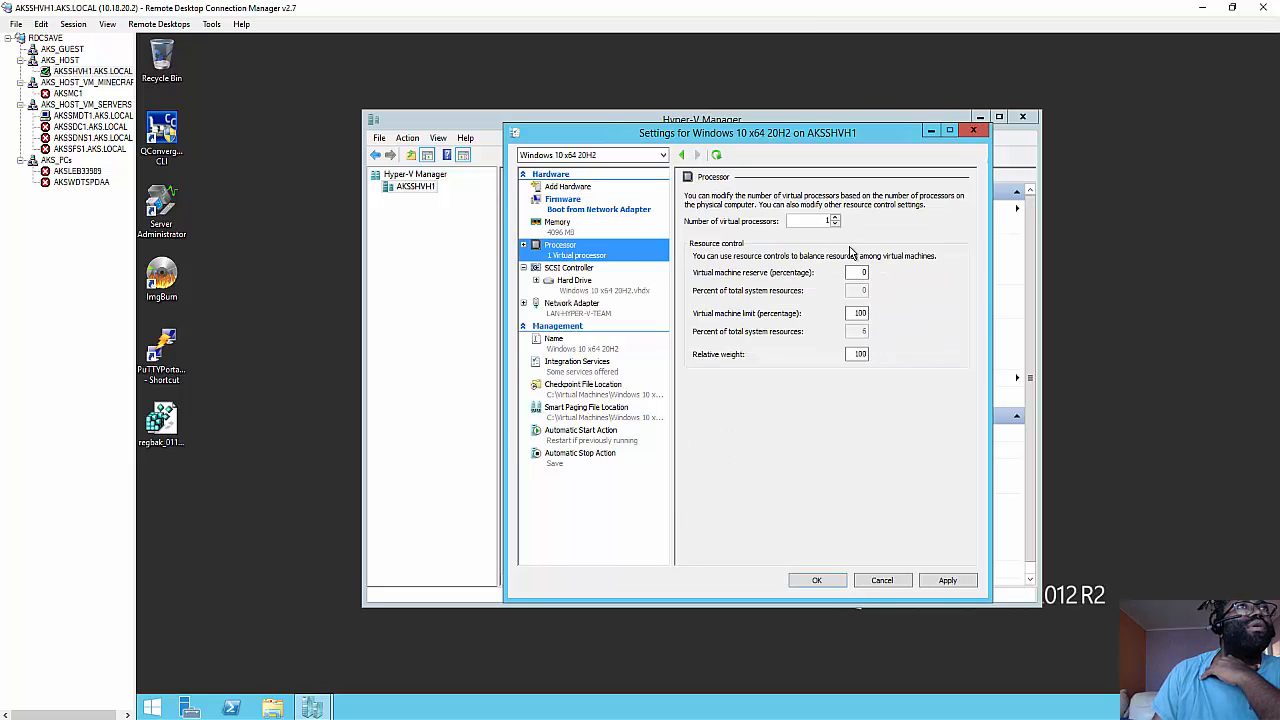
left_click(835, 217)
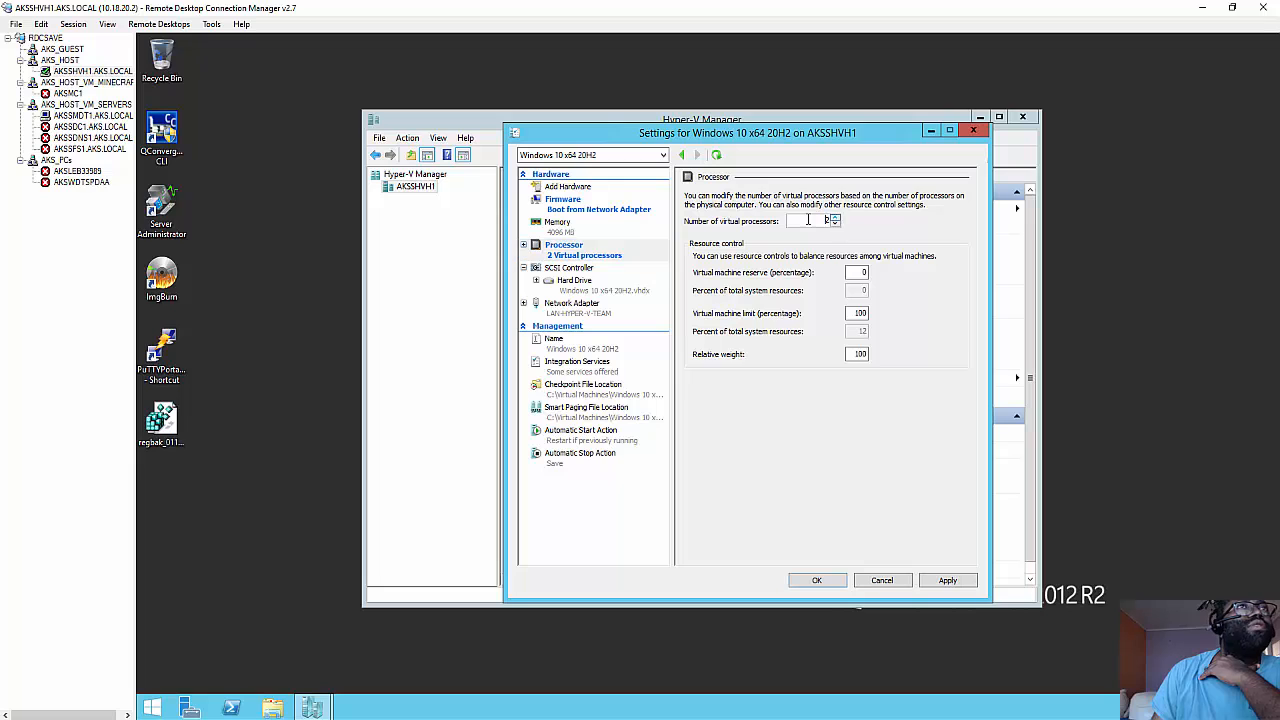
left_click(577, 286)
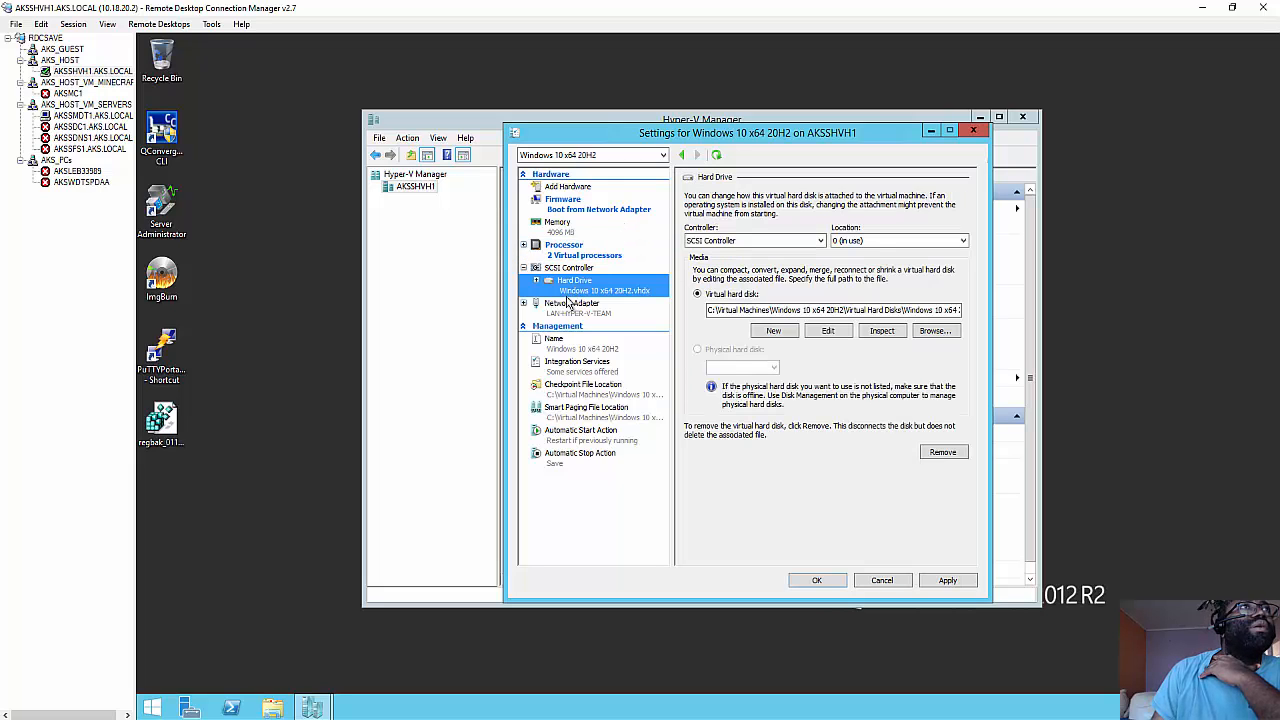
Add a second SCSI controller to the Windows 10 x64 20H2 virtual machine and attach a DVD drive to it.
left_click(566, 188)
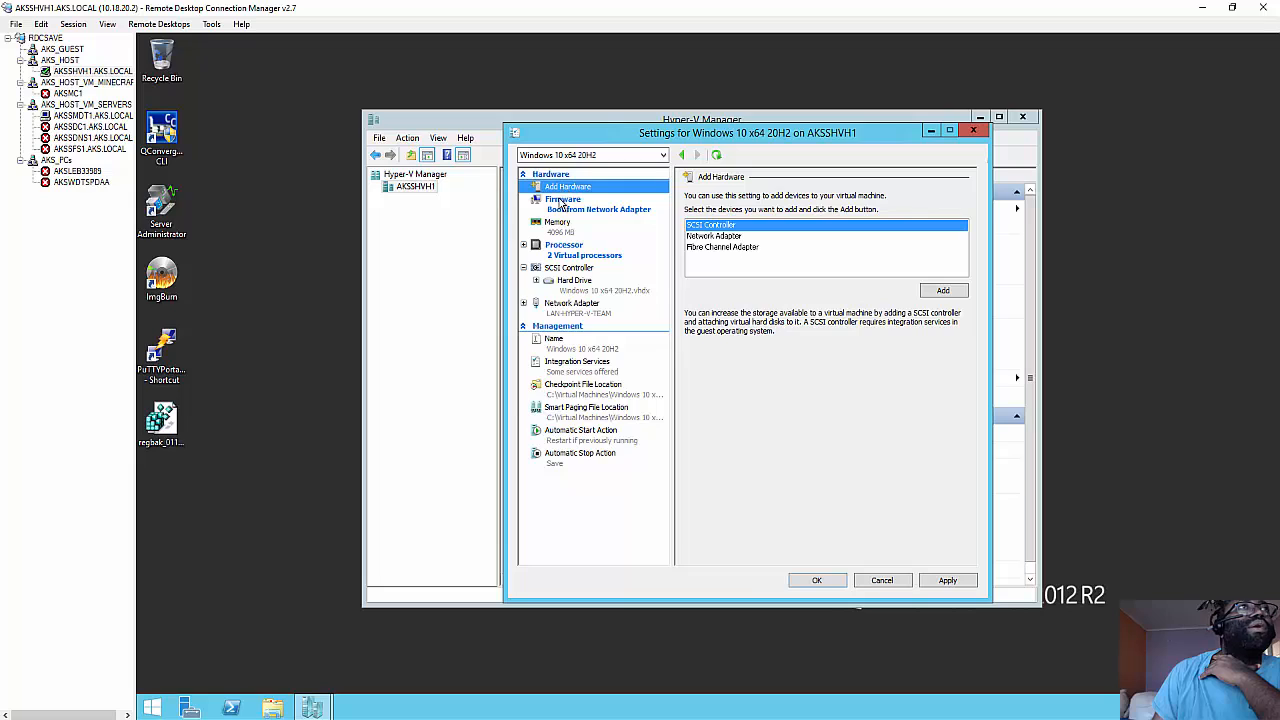
left_click(563, 204)
left_click(568, 189)
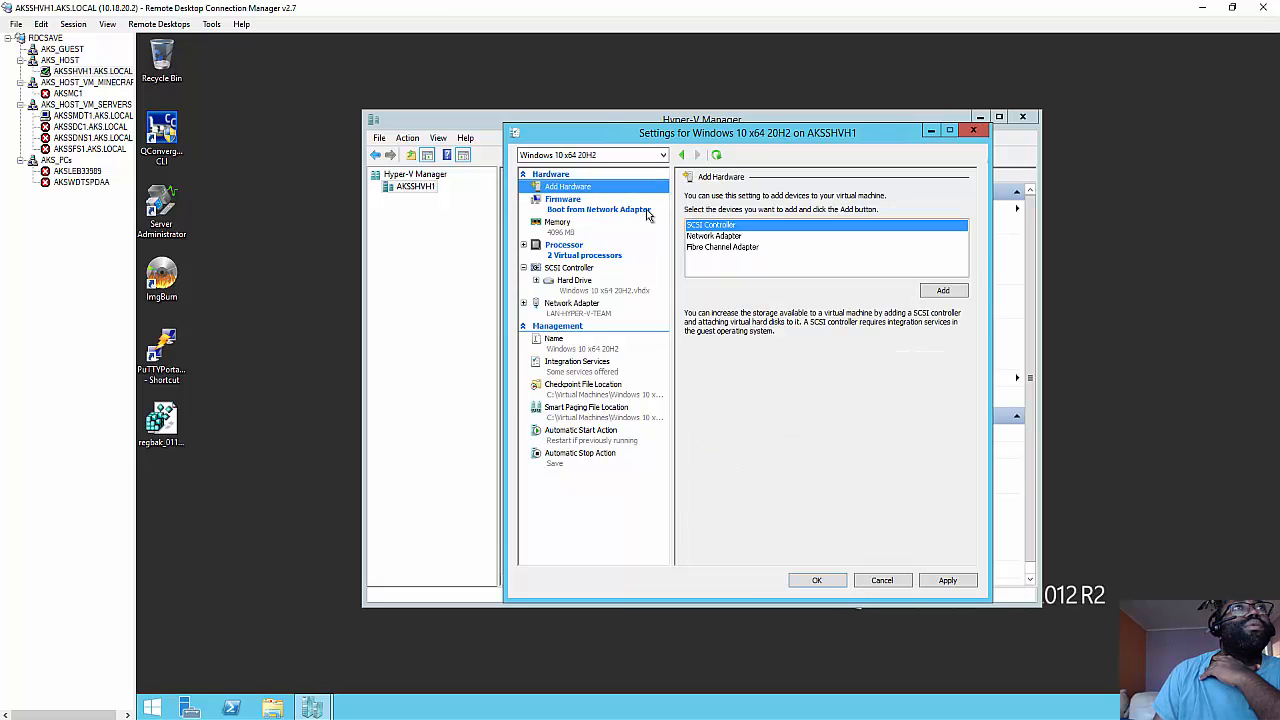
left_click(943, 290)
left_click(708, 245)
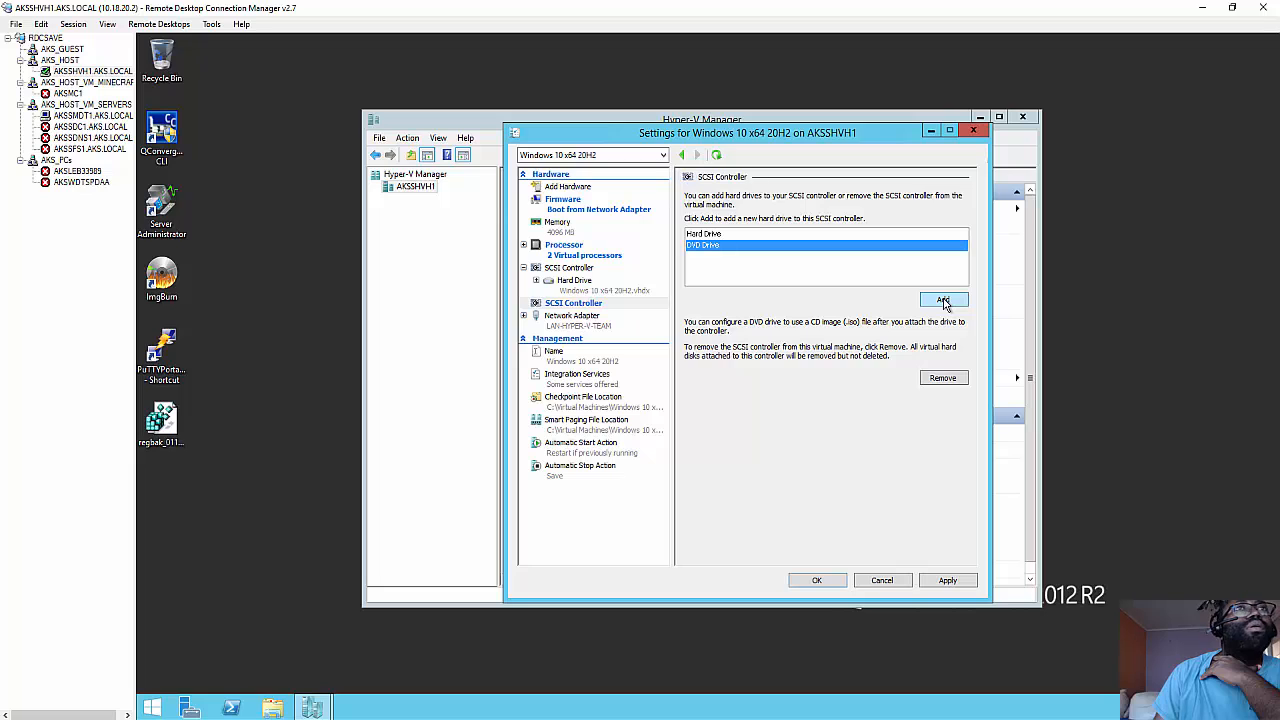
left_click(943, 301)
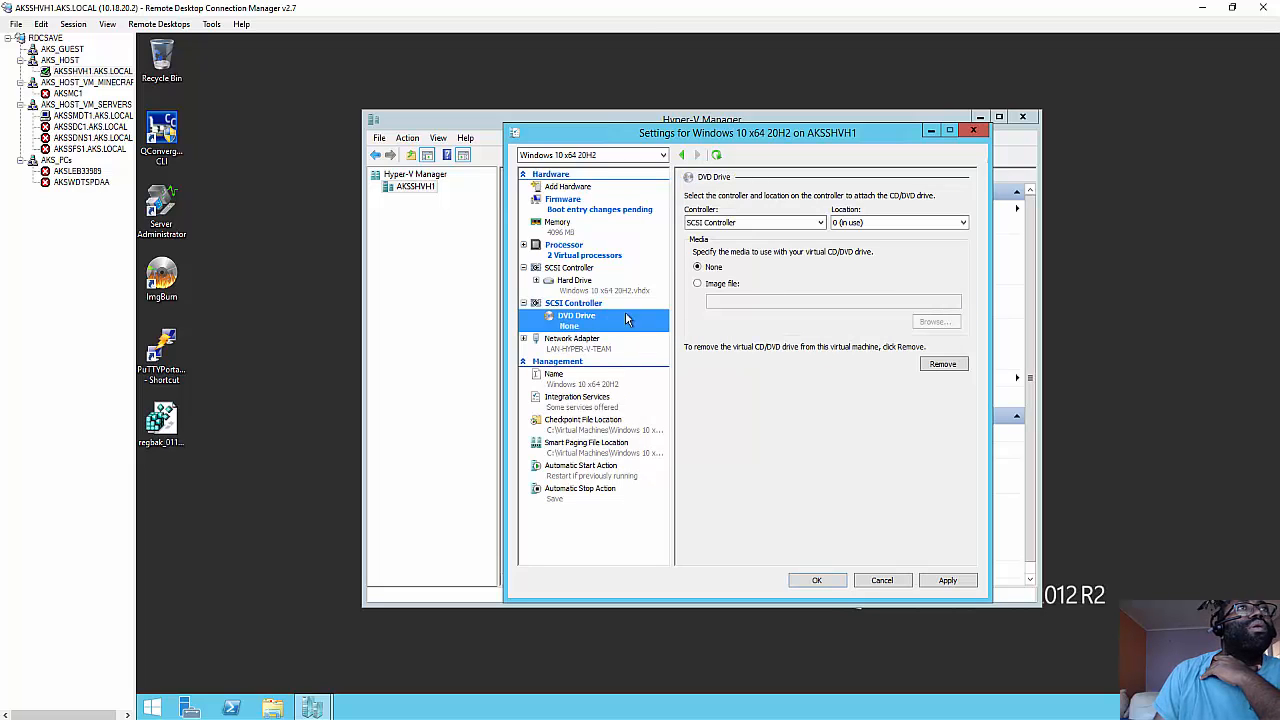
Mount the Windows10-20H2_x64 ISO image from C:\ISO in the DVD drive and save the virtual machine's settings.
left_click(698, 283)
left_click(933, 321)
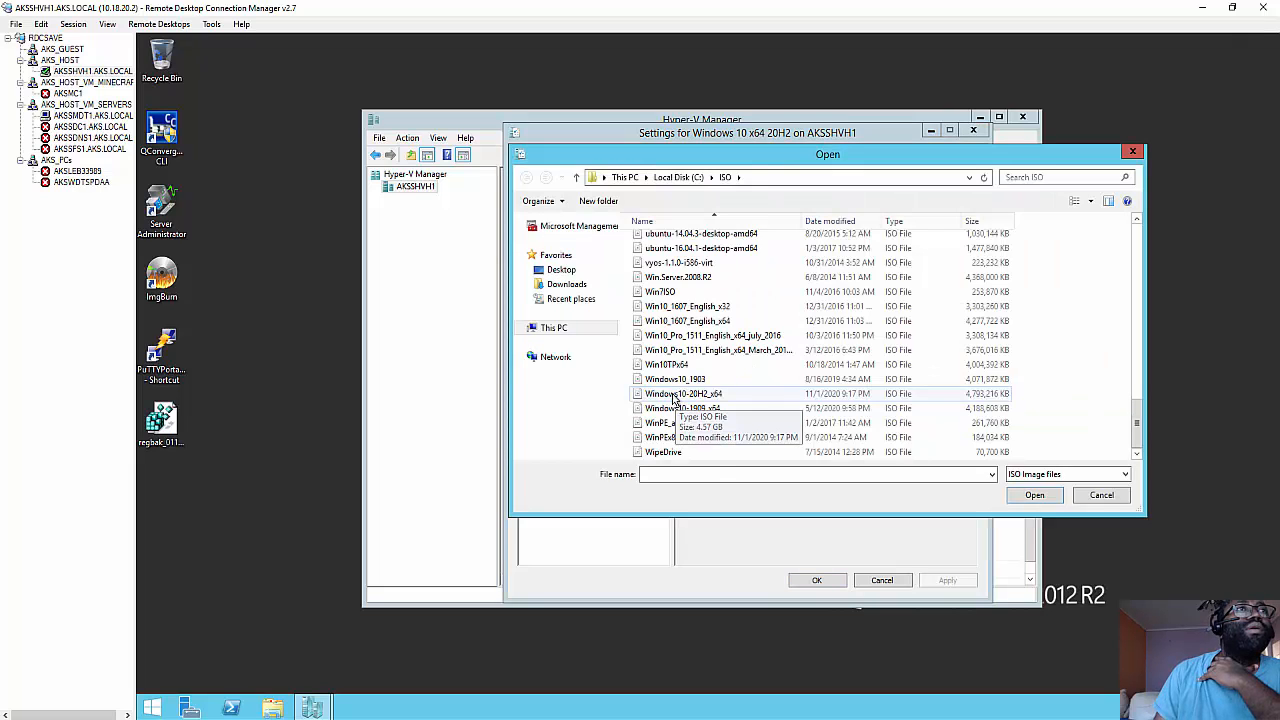
left_click(688, 394)
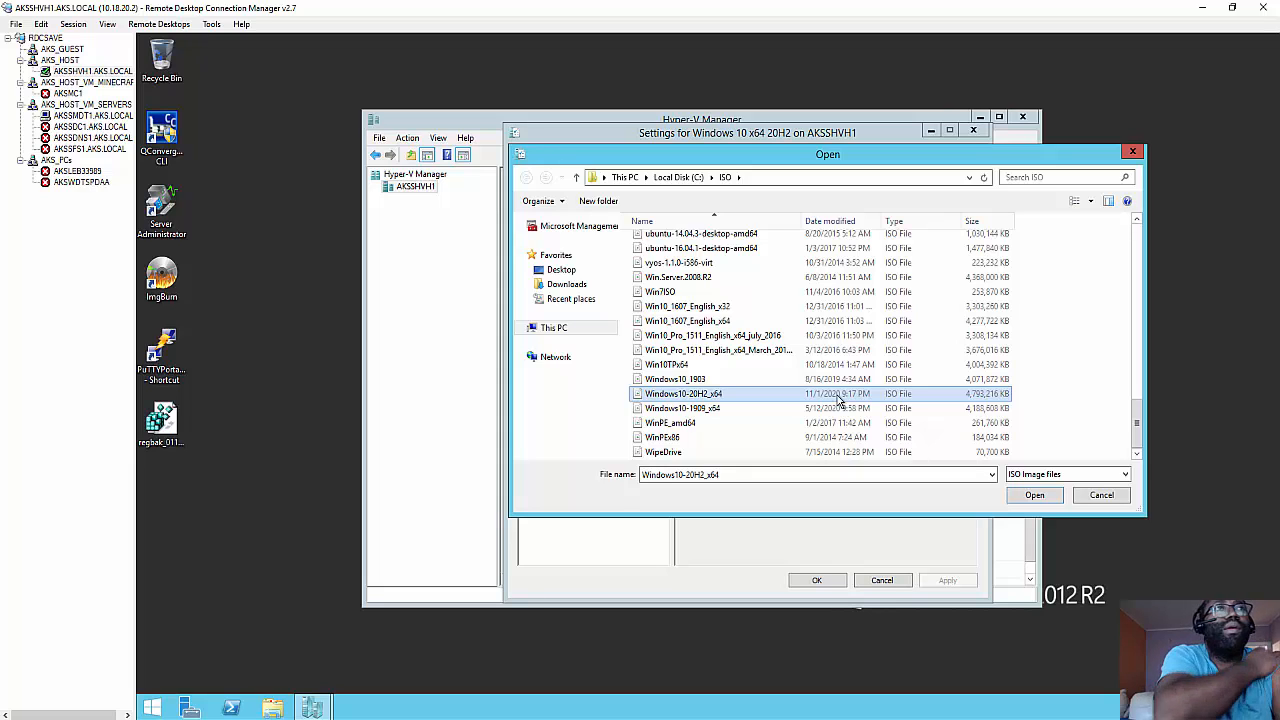
left_click(1034, 495)
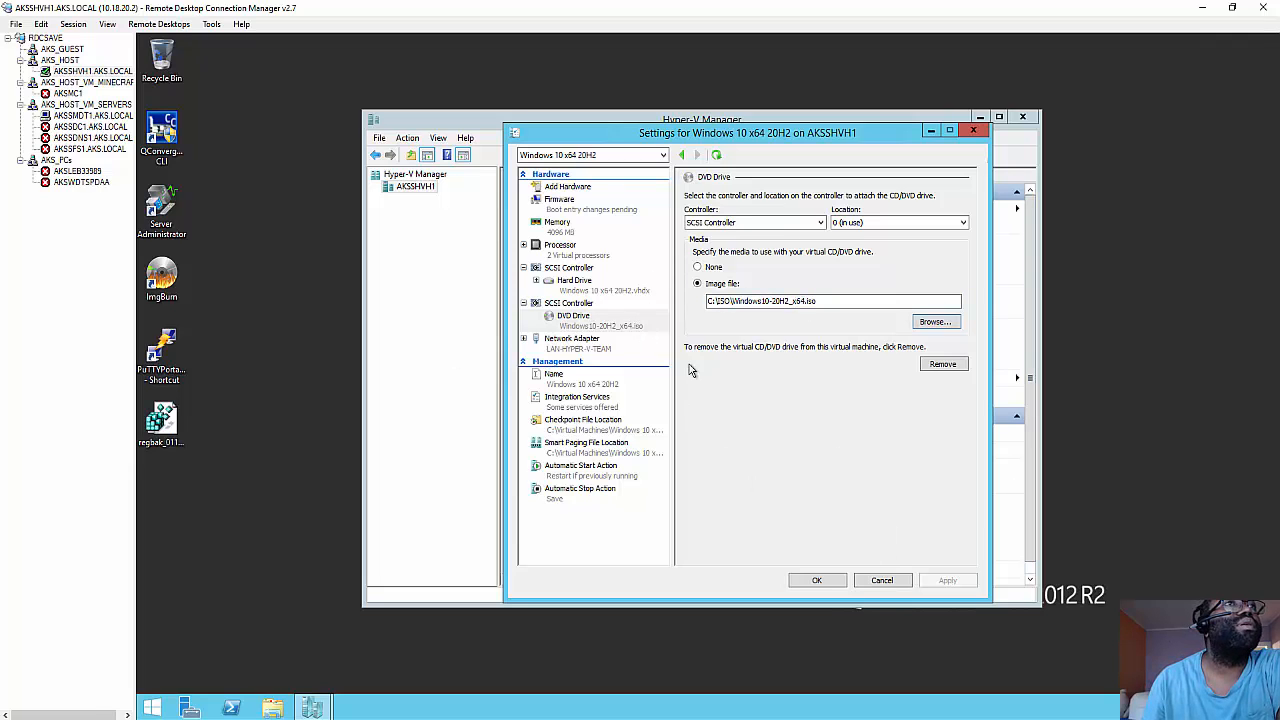
left_click(817, 580)
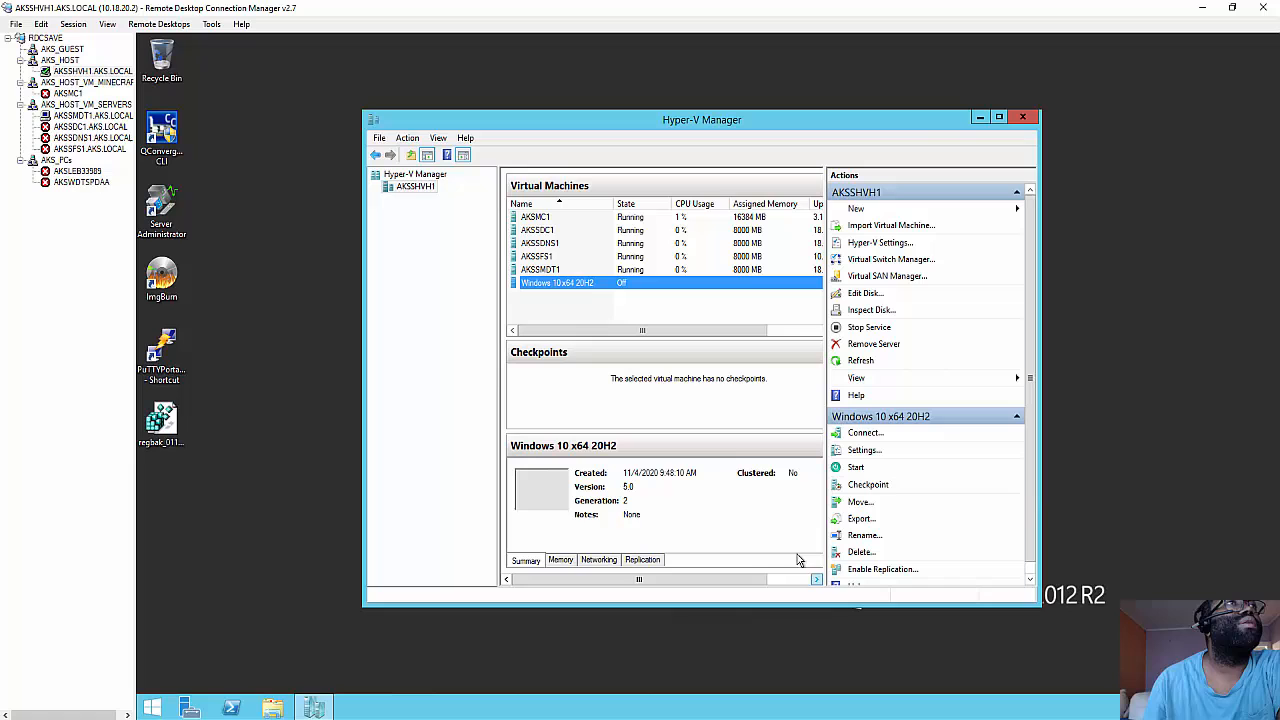
Connect to the Windows 10 x64 20H2 virtual machine and start it.
right_click(533, 288)
left_click(568, 296)
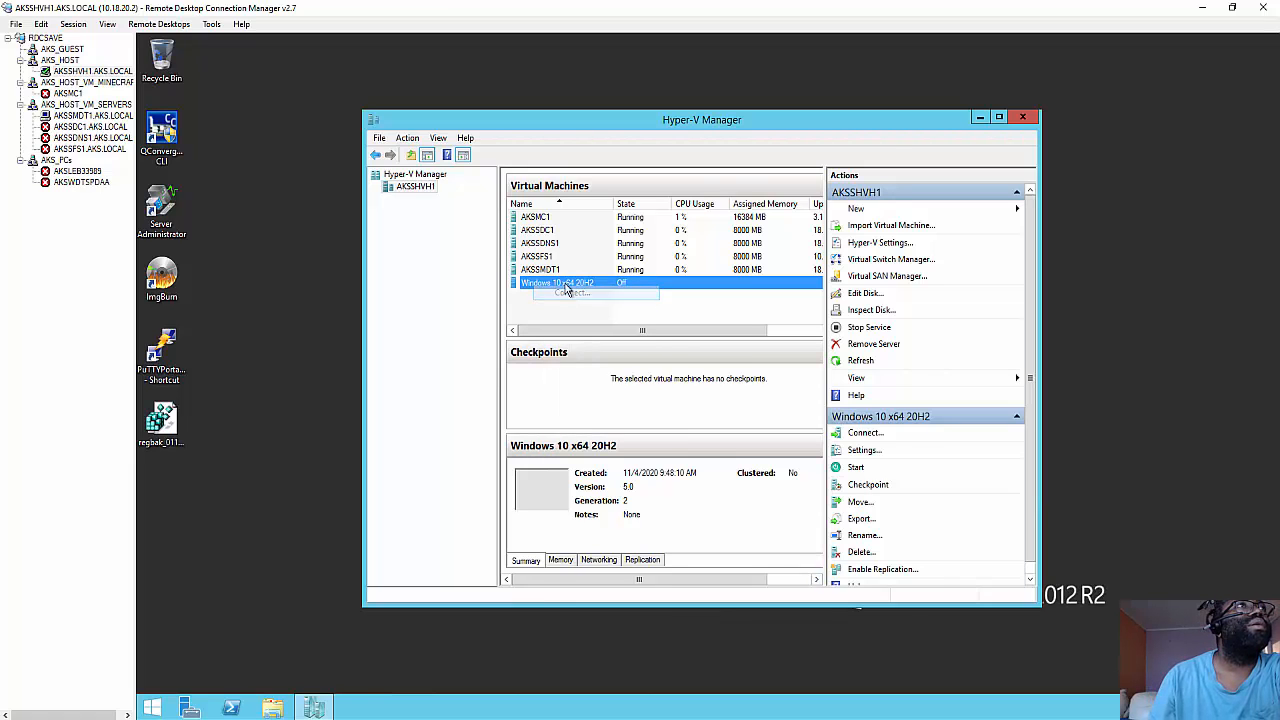
left_click_drag(706, 95, 764, 72)
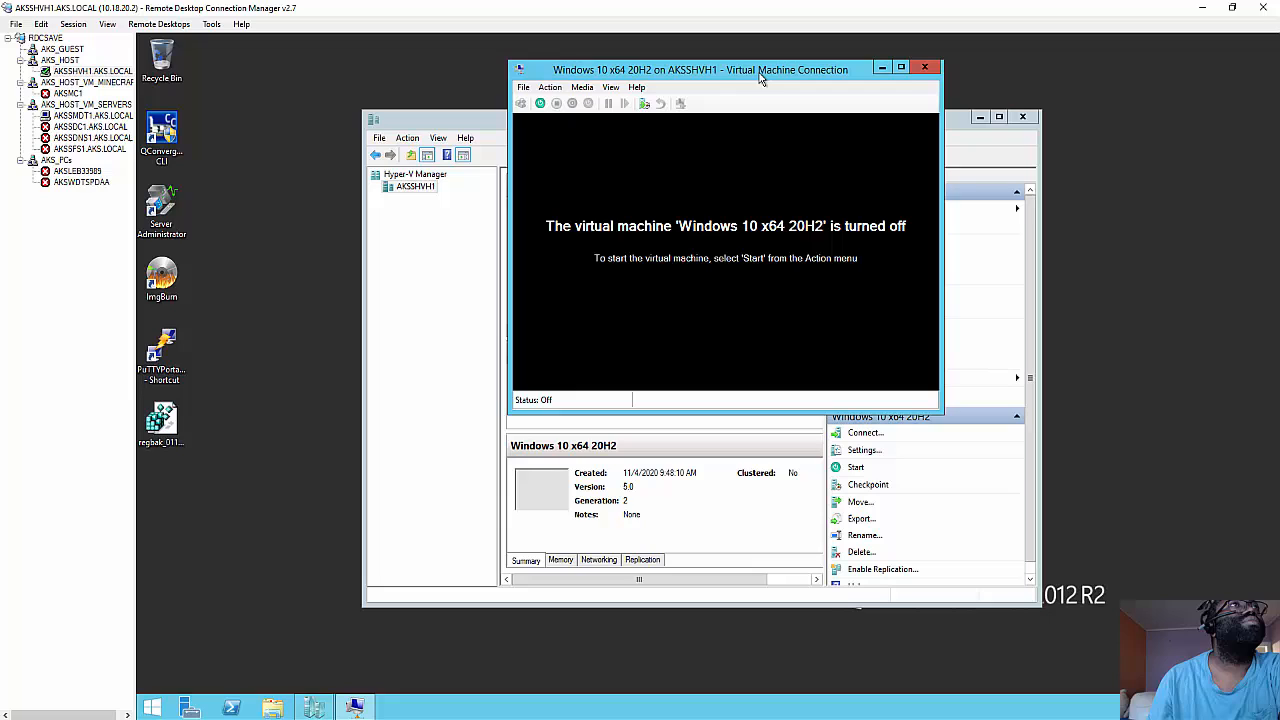
left_click(539, 104)
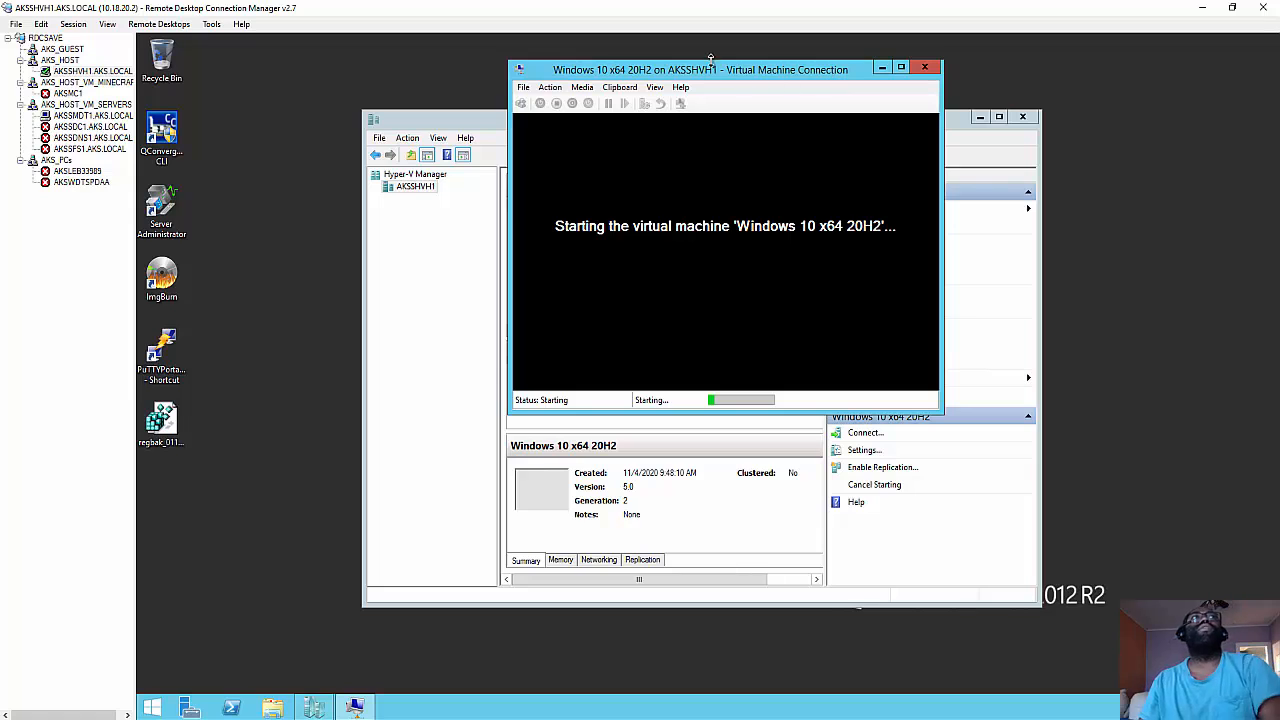
Reposition the virtual machine's console window and enlarge it so the whole guest screen fits.
left_click_drag(711, 76, 940, 62)
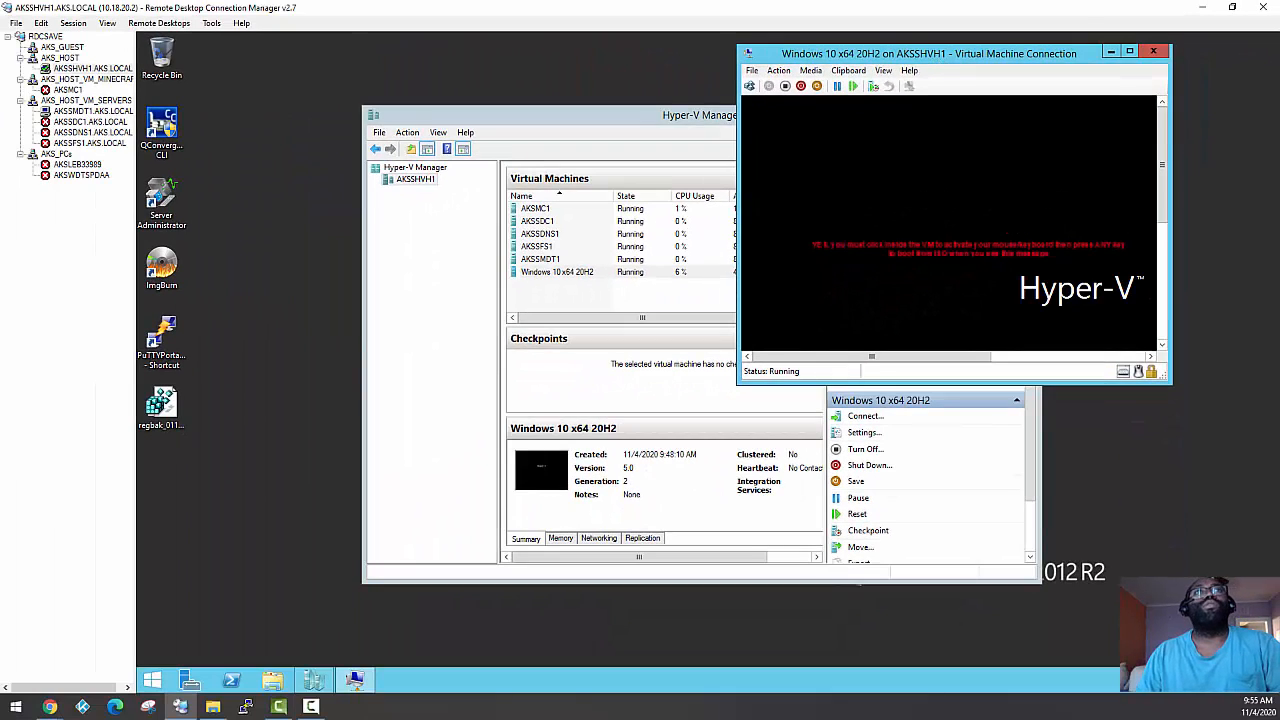
left_click(1129, 51)
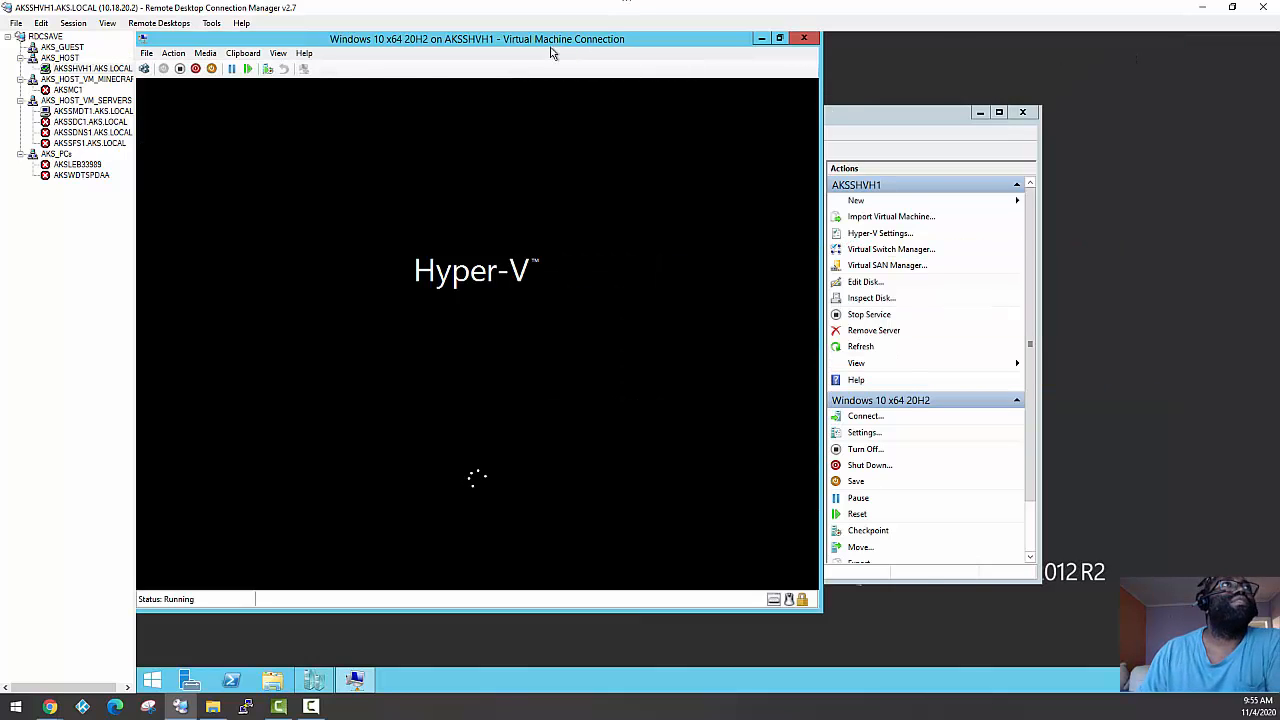
left_click_drag(555, 43, 636, 46)
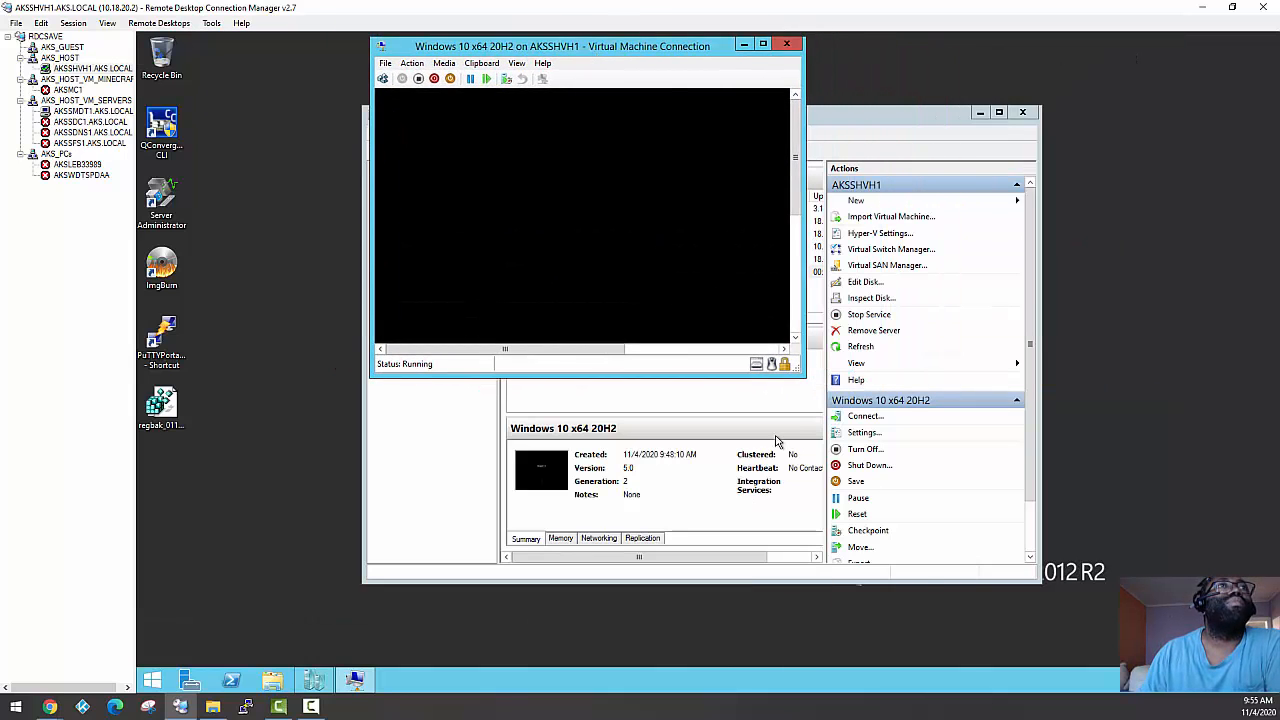
left_click_drag(804, 377, 1082, 632)
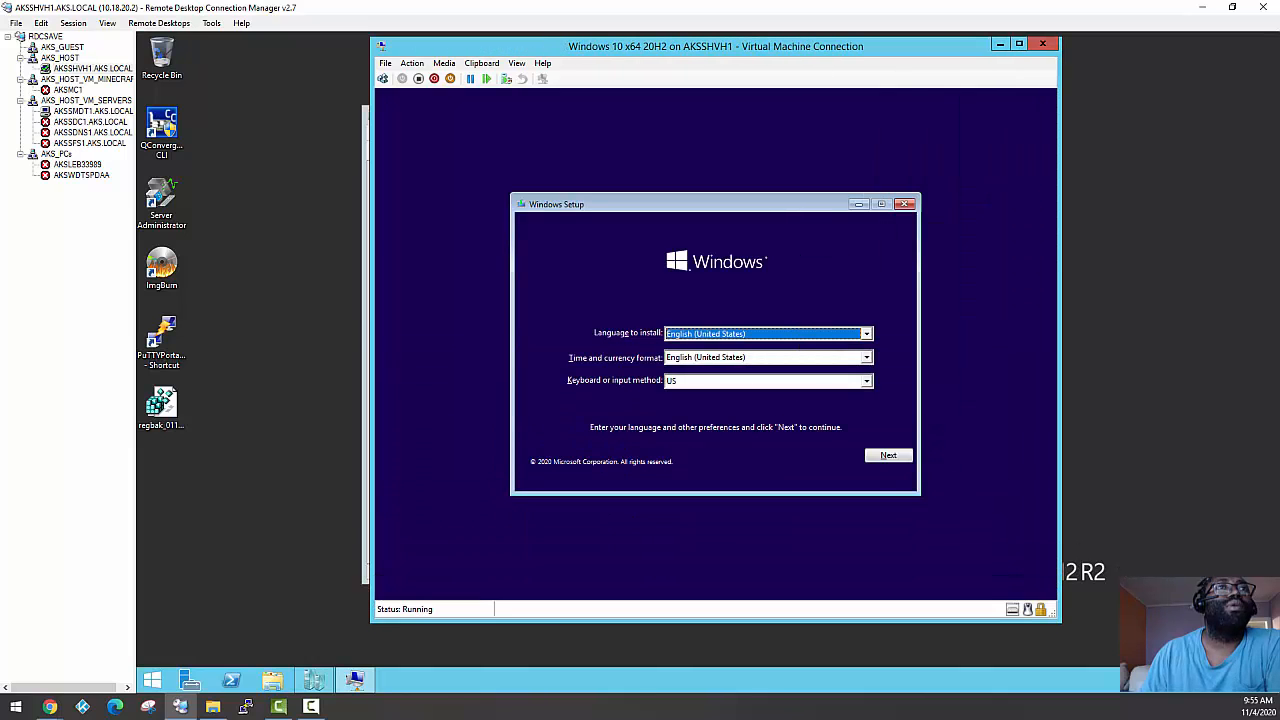
Keep the default English (United States) setup language, skip the product key, and choose Windows 10 Pro as the edition.
left_click(886, 456)
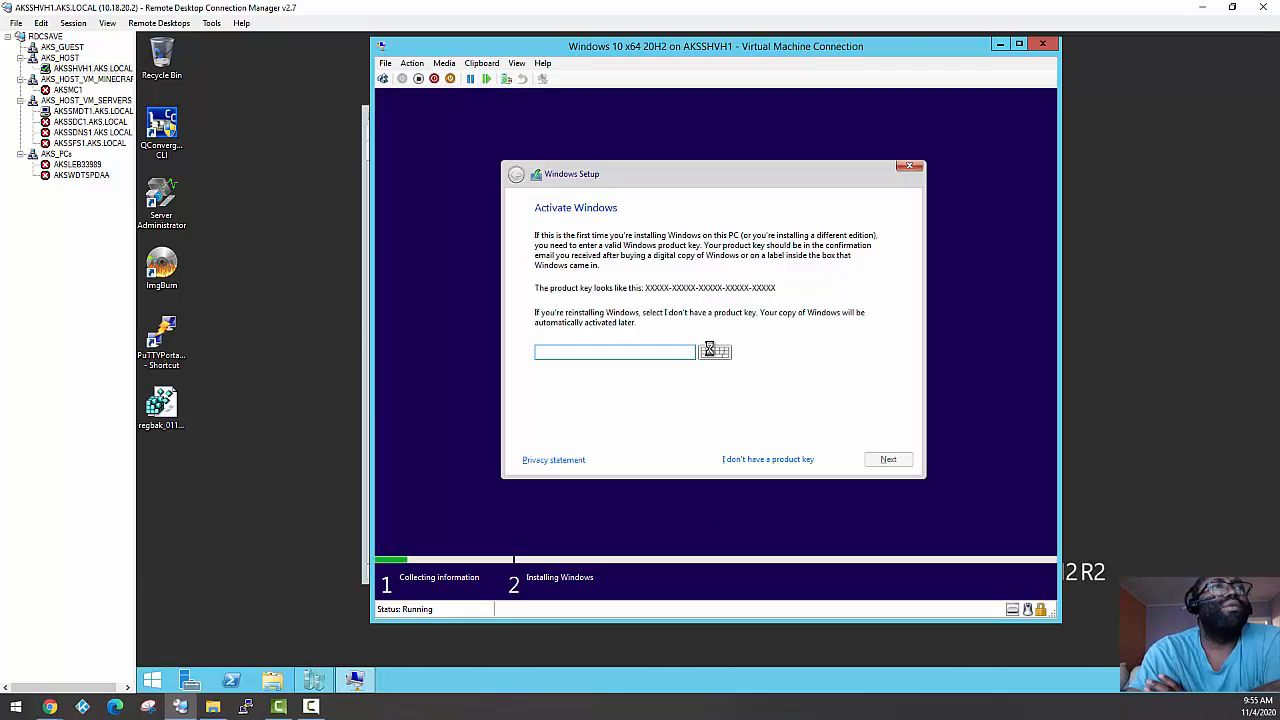
left_click(786, 459)
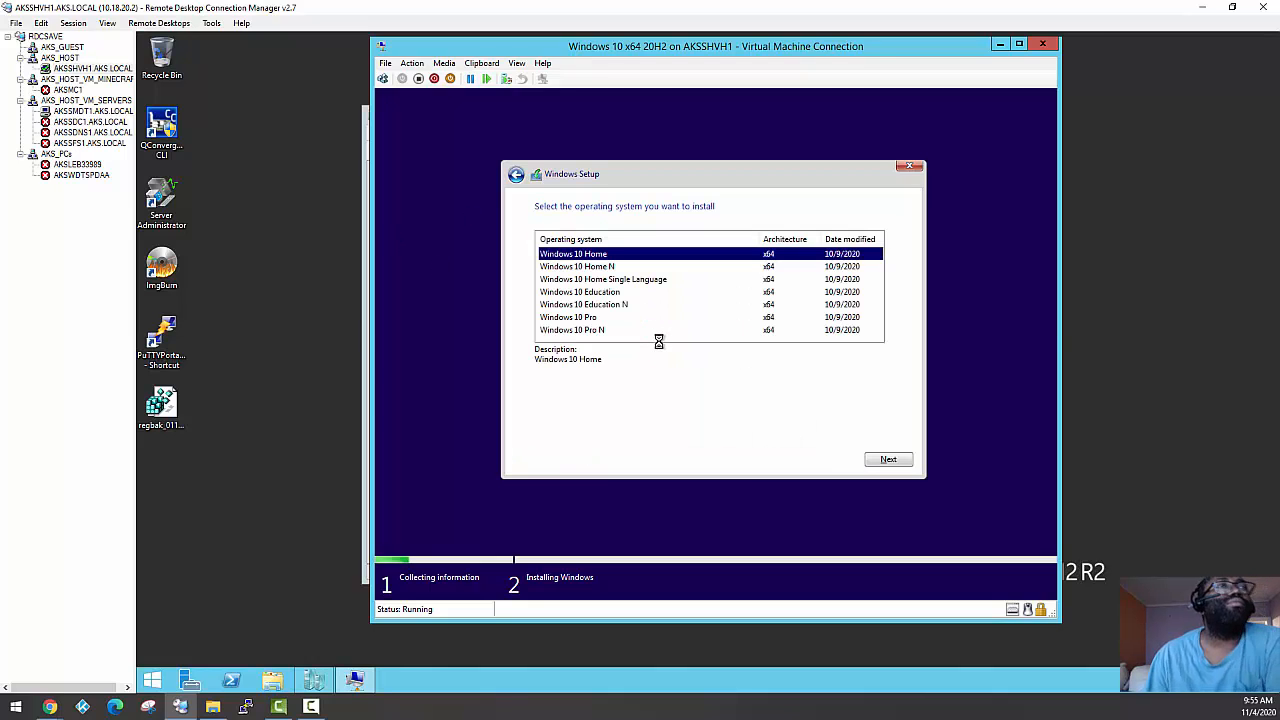
left_click(585, 318)
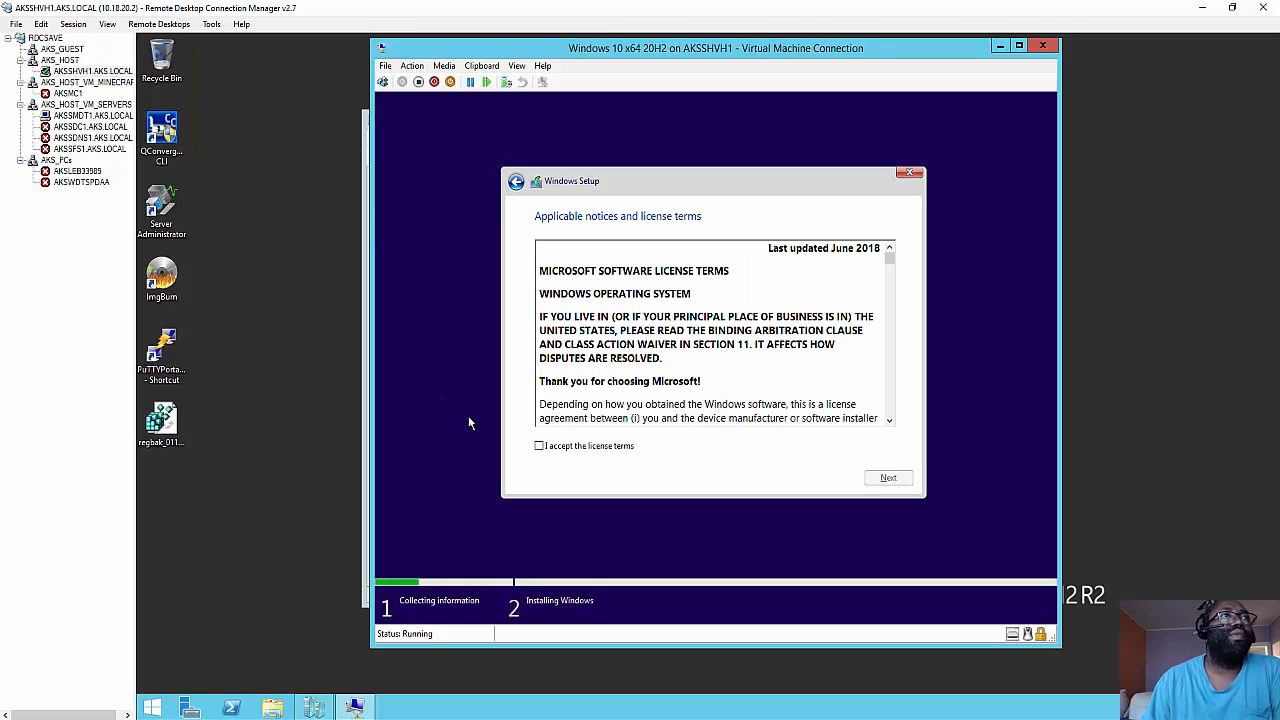
Accept the license terms and start a custom Windows installation on the unallocated space of Drive 0.
left_click(540, 447)
left_click(889, 477)
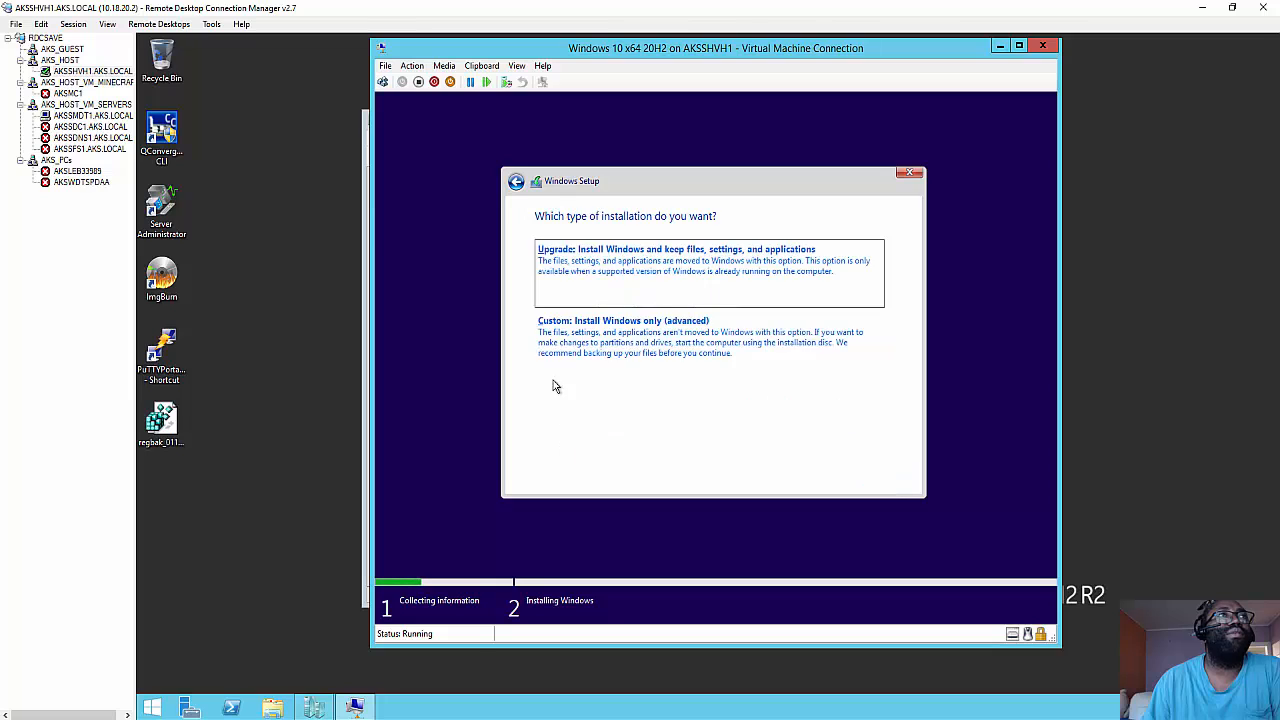
left_click(612, 341)
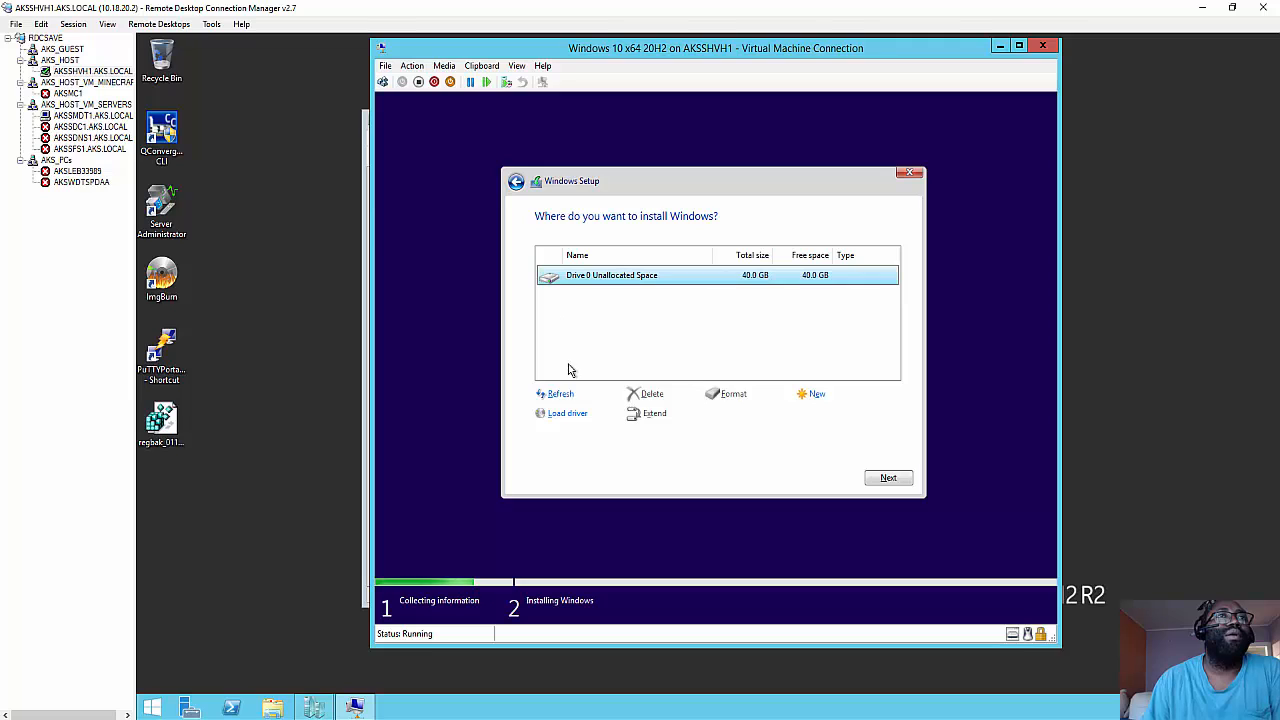
left_click(887, 478)
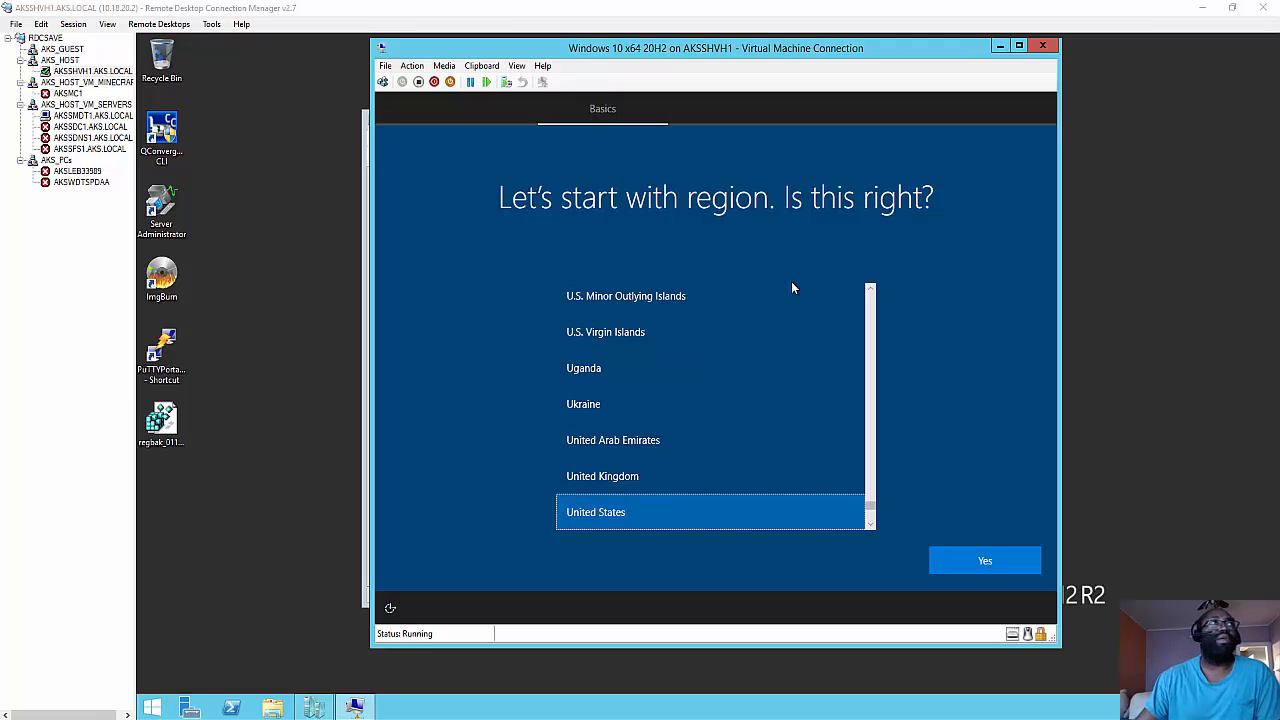
Bring Hyper-V Manager into view and create a checkpoint of the Windows 10 x64 20H2 virtual machine.
left_click(566, 48)
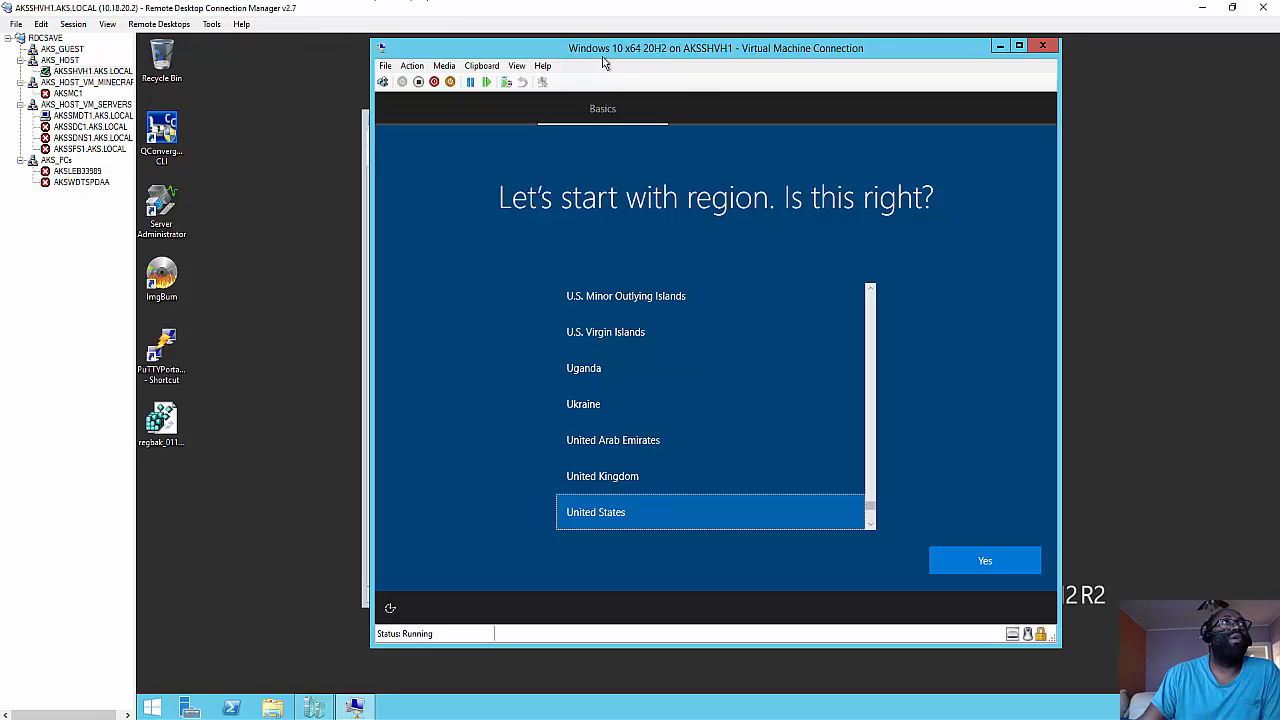
left_click_drag(632, 51, 910, 93)
left_click_drag(551, 122, 358, 172)
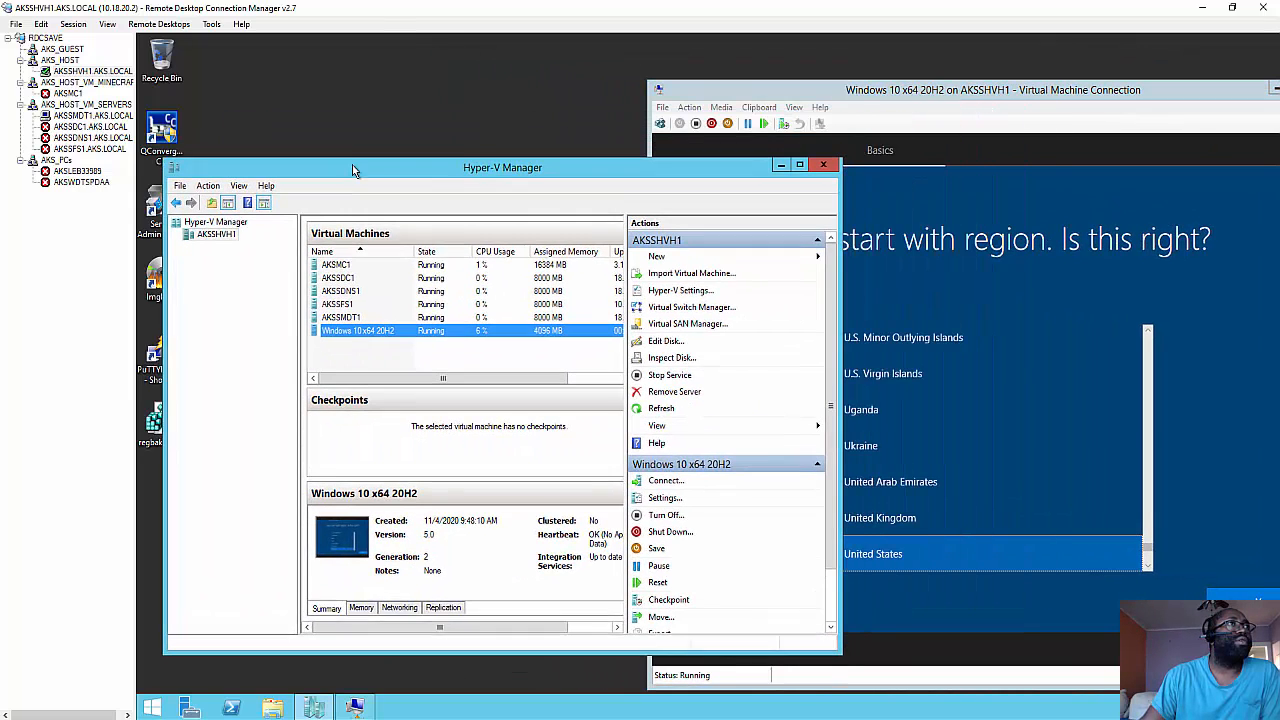
right_click(338, 332)
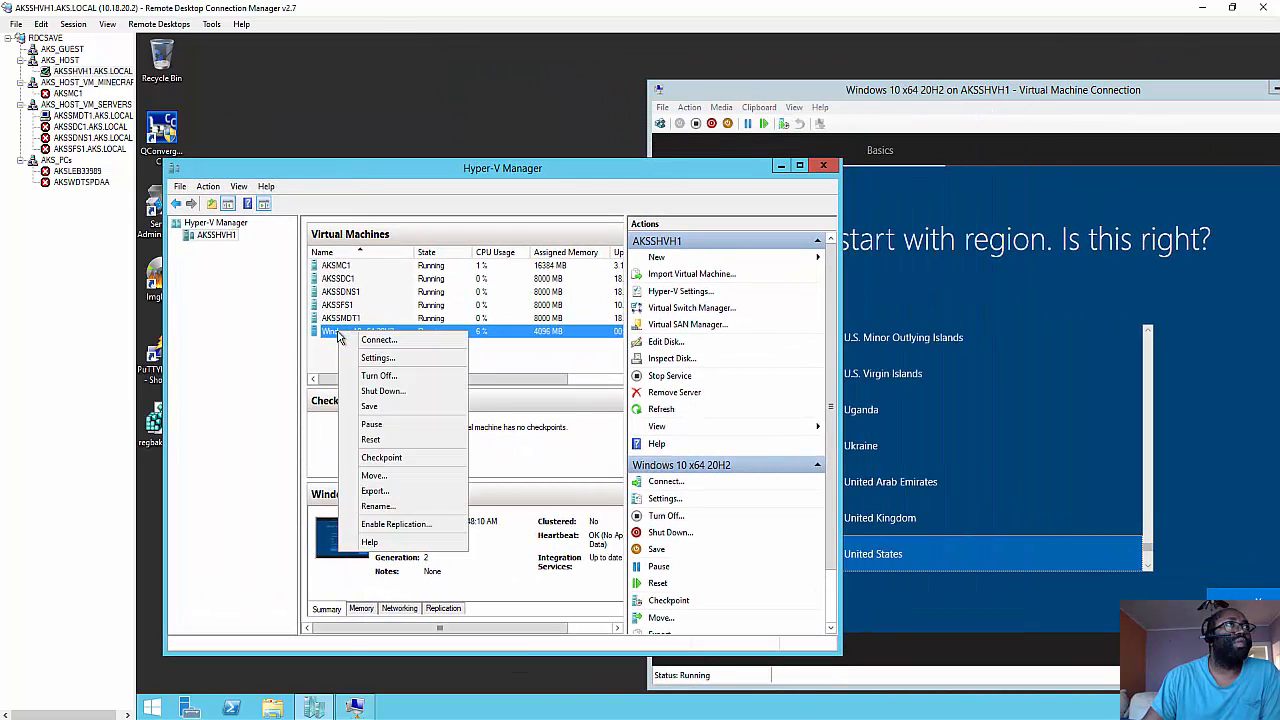
left_click(380, 458)
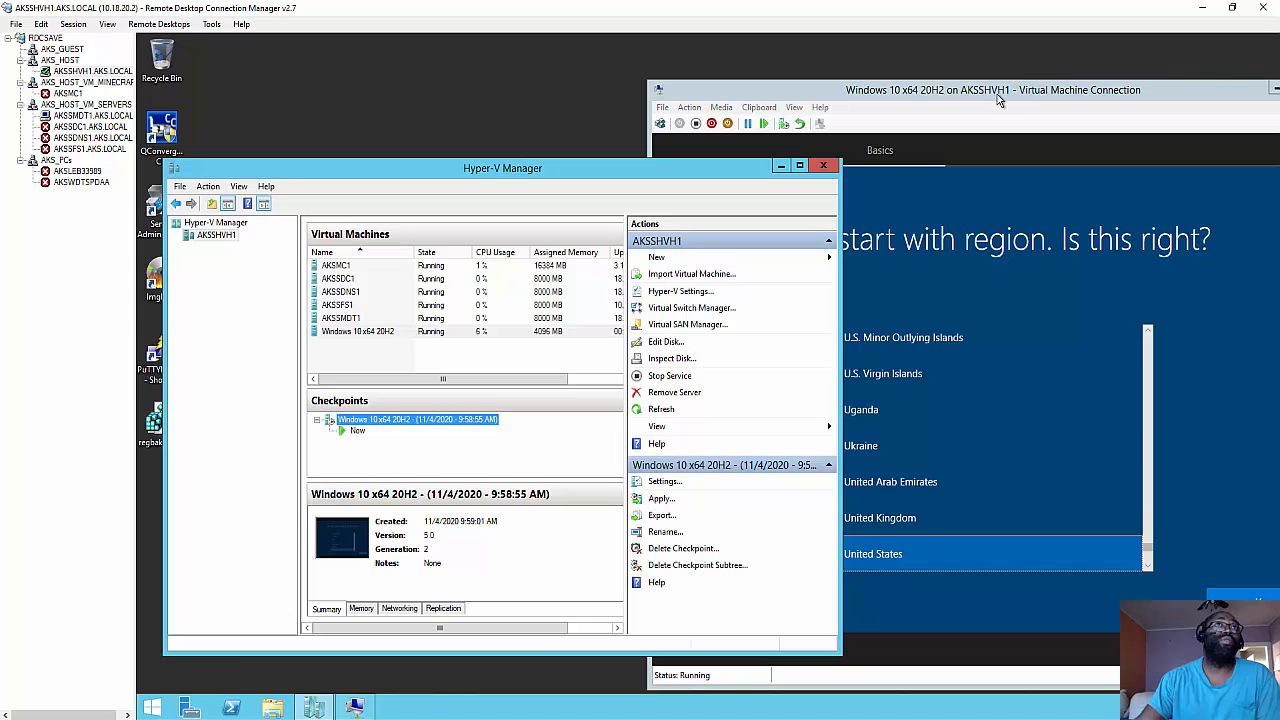
Enter audit mode from the guest's region screen, declining network discovery and cancelling the System Preparation Tool once the desktop loads.
left_click_drag(996, 92, 688, 65)
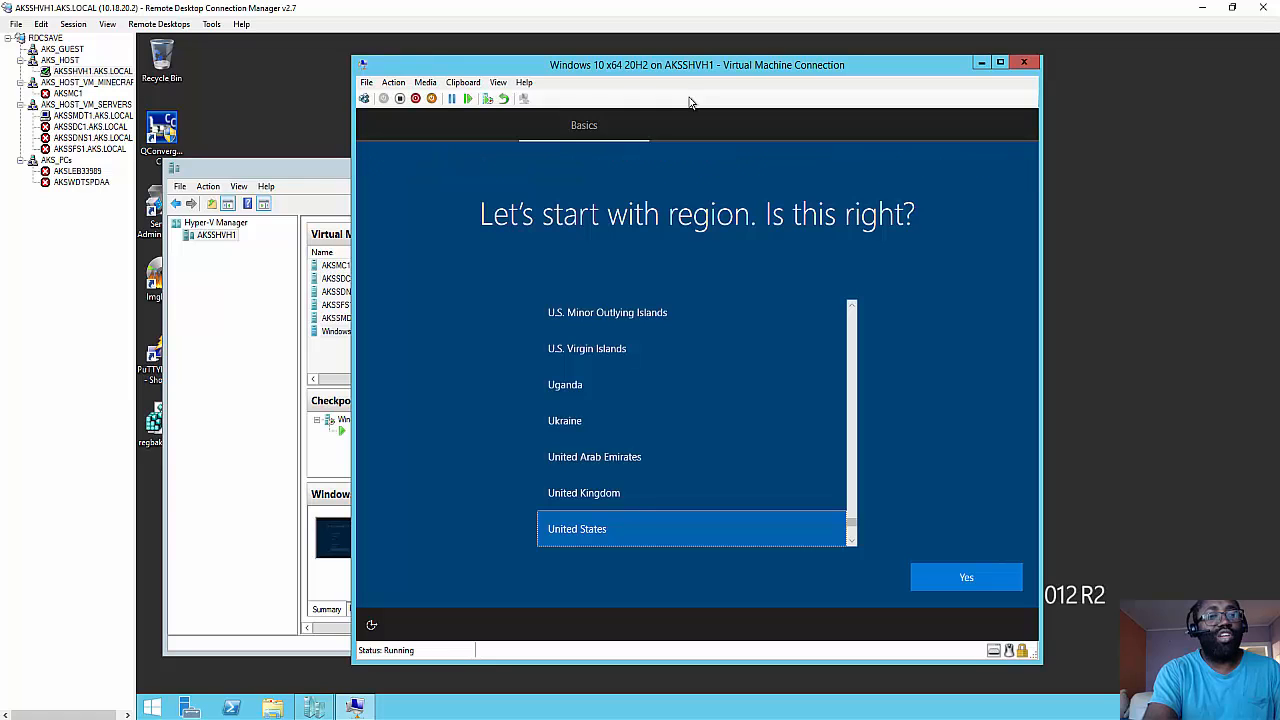
key("ctrl+shift+F3")
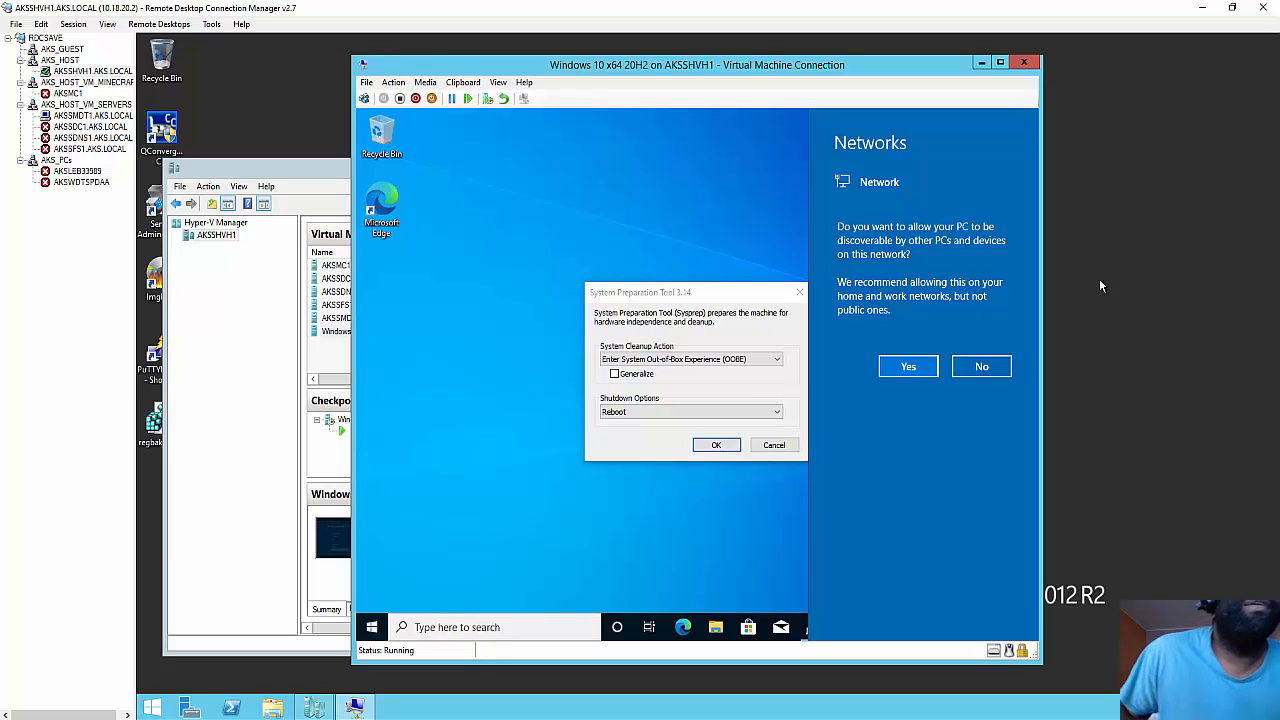
left_click(983, 367)
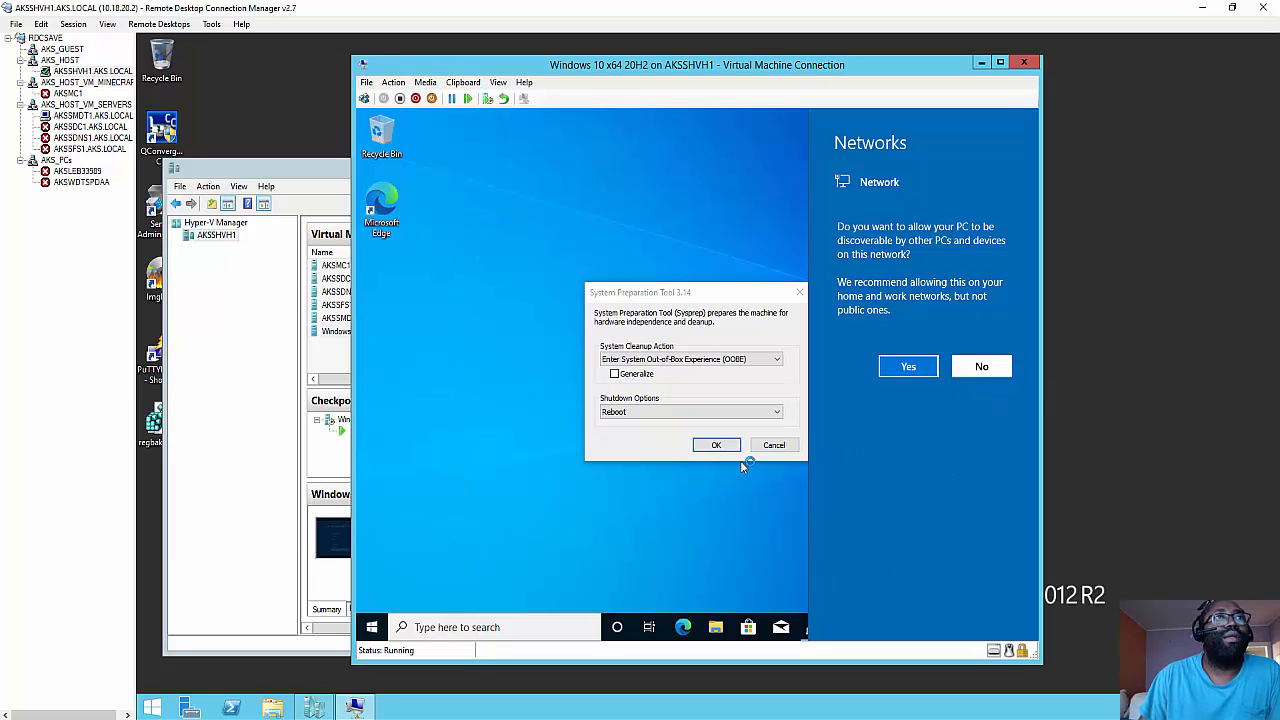
left_click(778, 446)
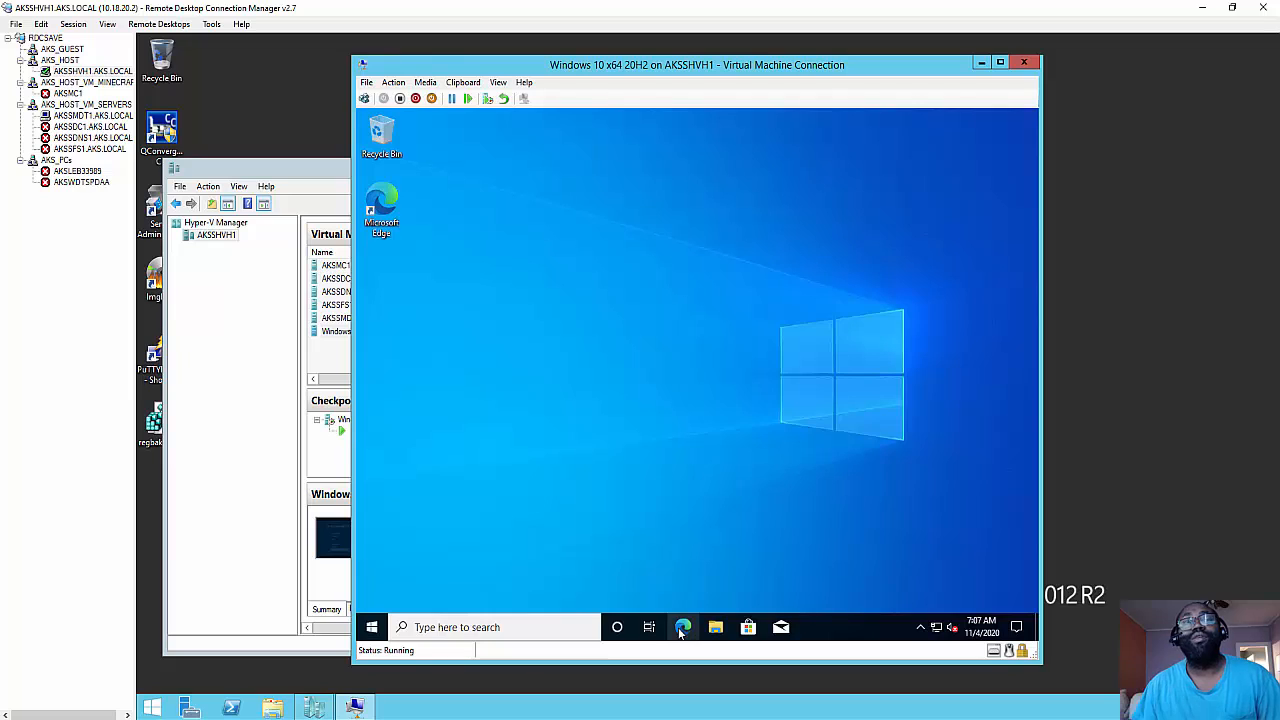
Unpin Mail and Microsoft Store from the guest's taskbar.
right_click(778, 625)
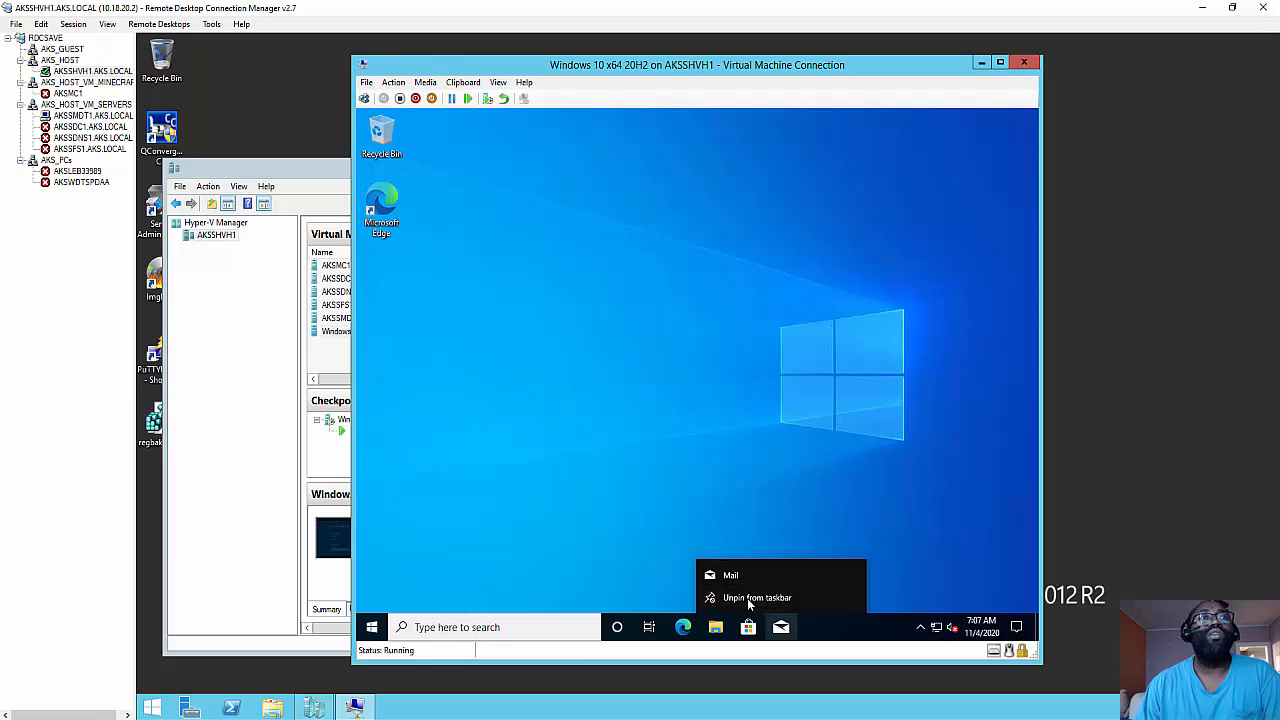
left_click(752, 598)
right_click(747, 626)
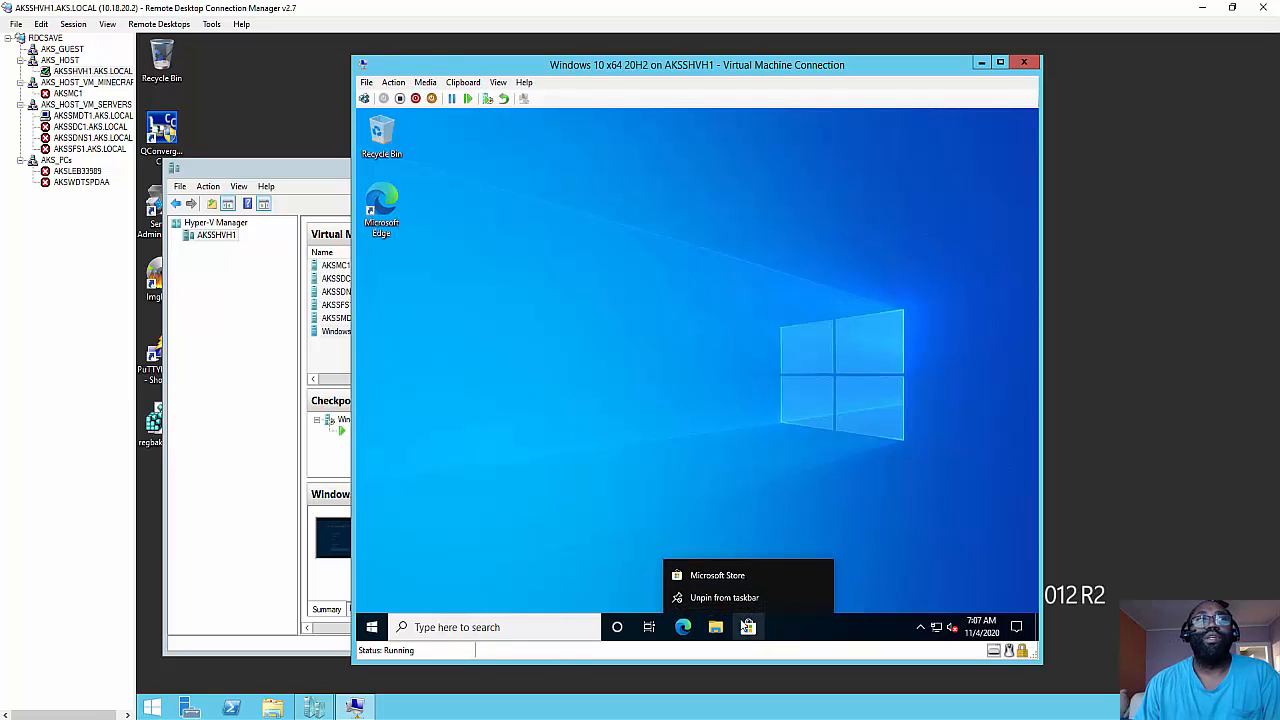
left_click(722, 597)
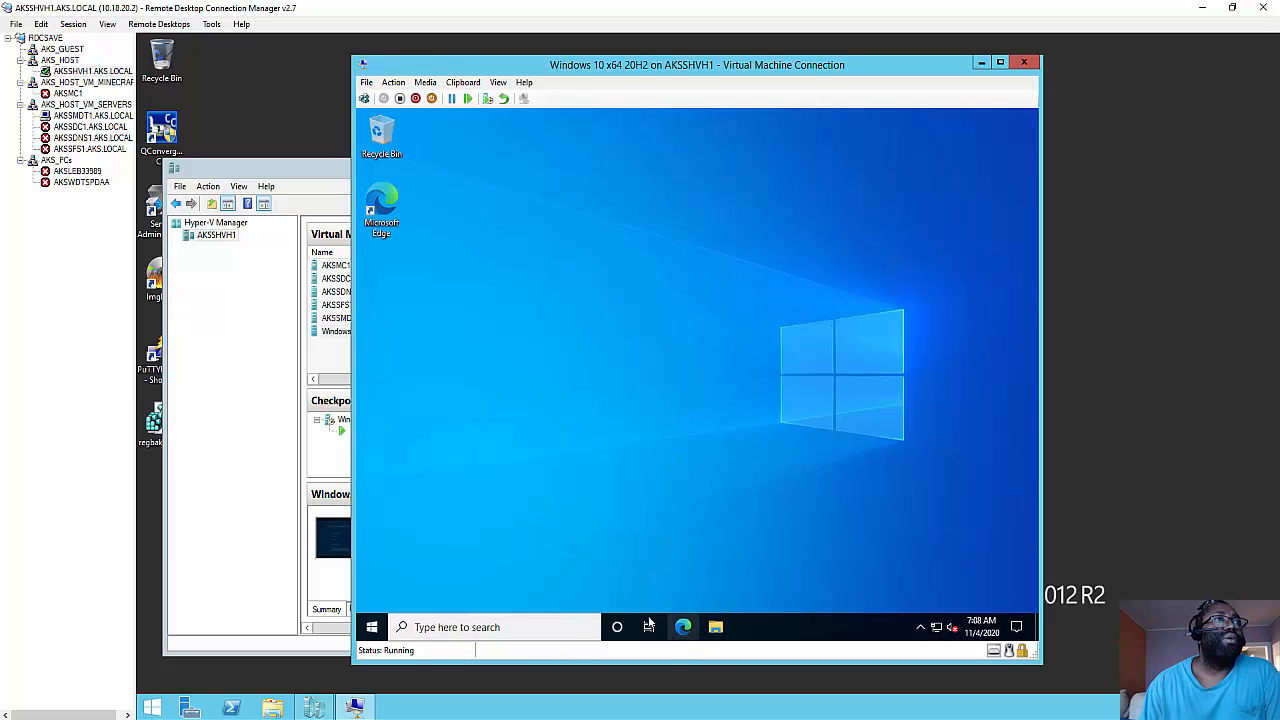
Hide the Cortana button and the search box from the guest's taskbar.
right_click(773, 624)
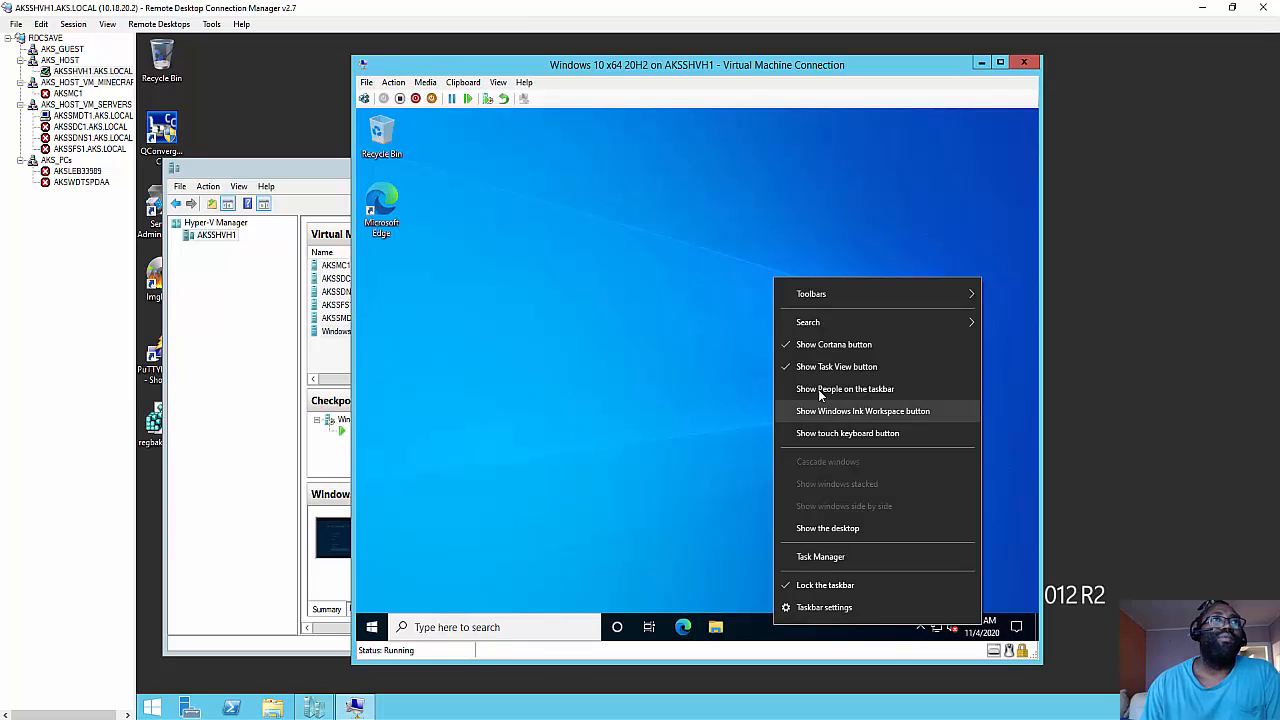
left_click(814, 347)
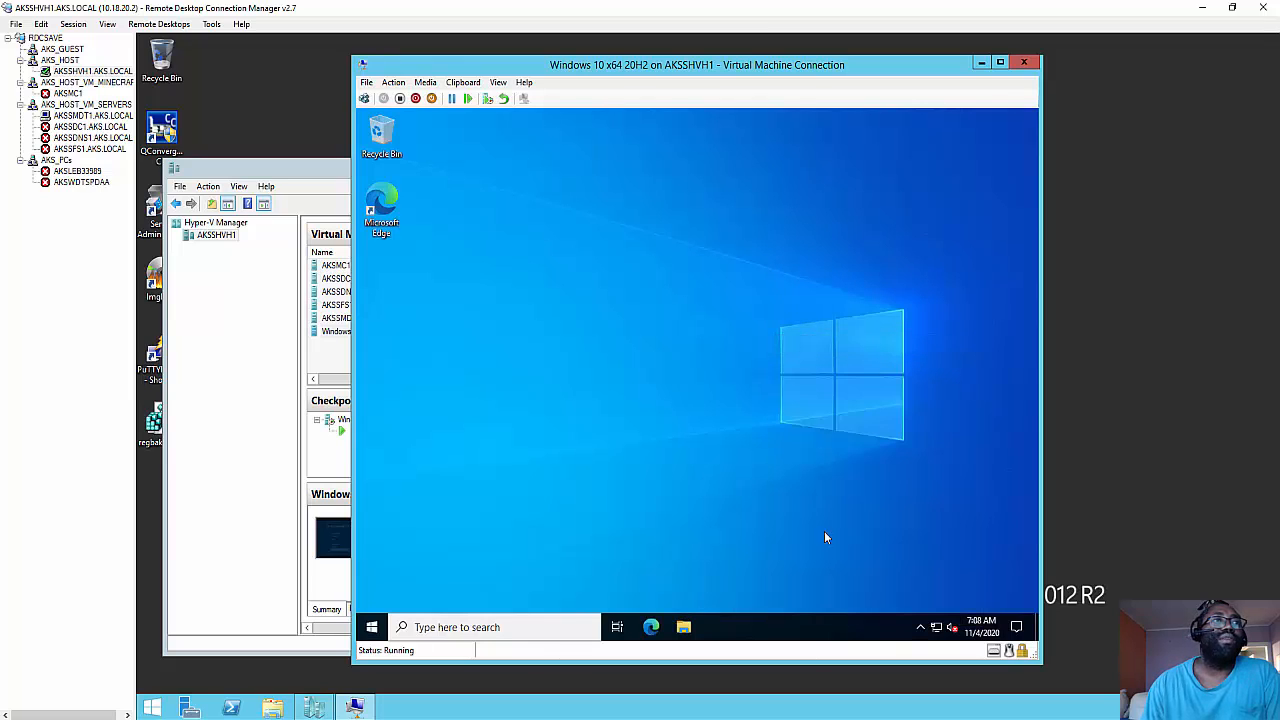
right_click(783, 630)
mouse_move(844, 323)
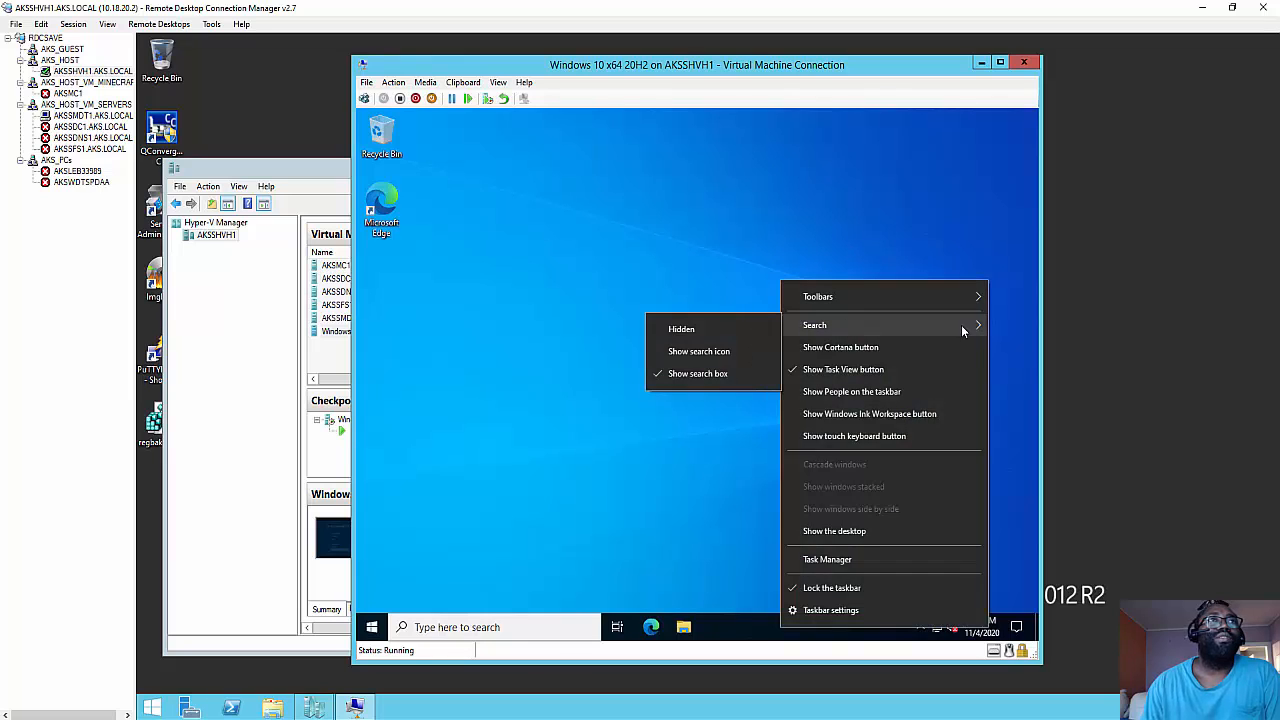
left_click(710, 328)
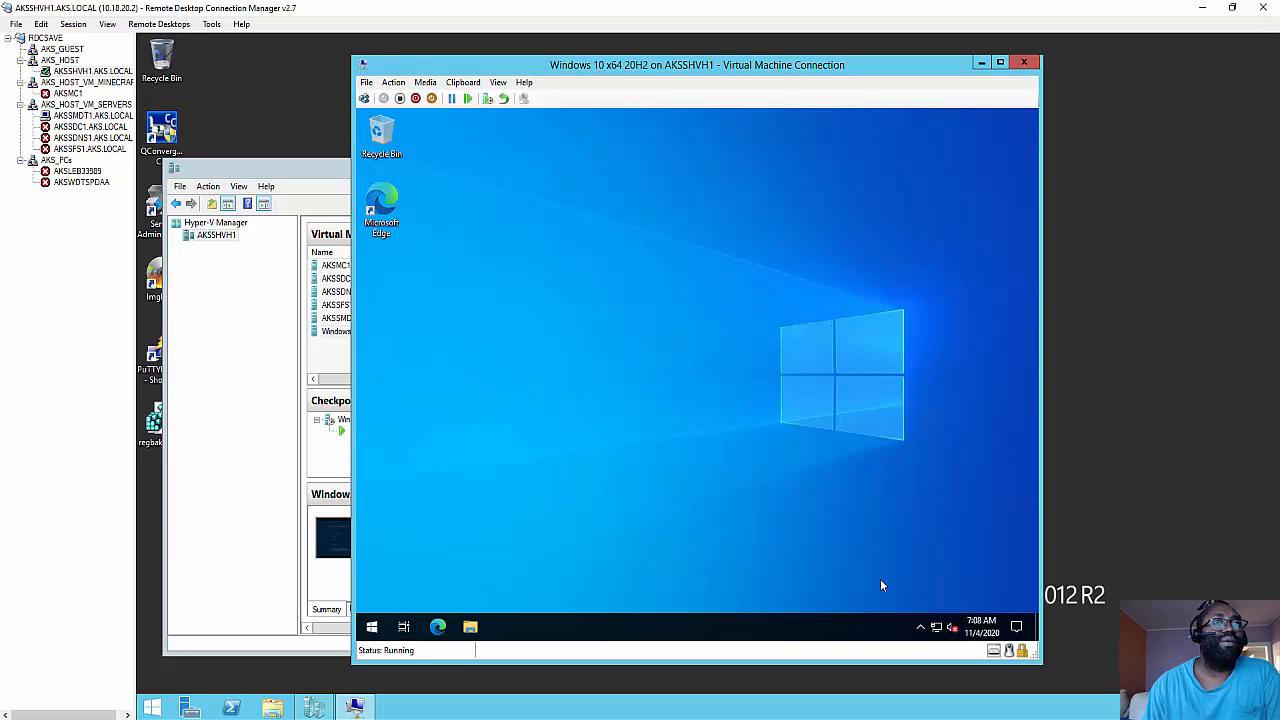
Check the guest's hidden tray icons and test Start menu searching with arbitrary text, dismissing the search each time.
left_click(921, 628)
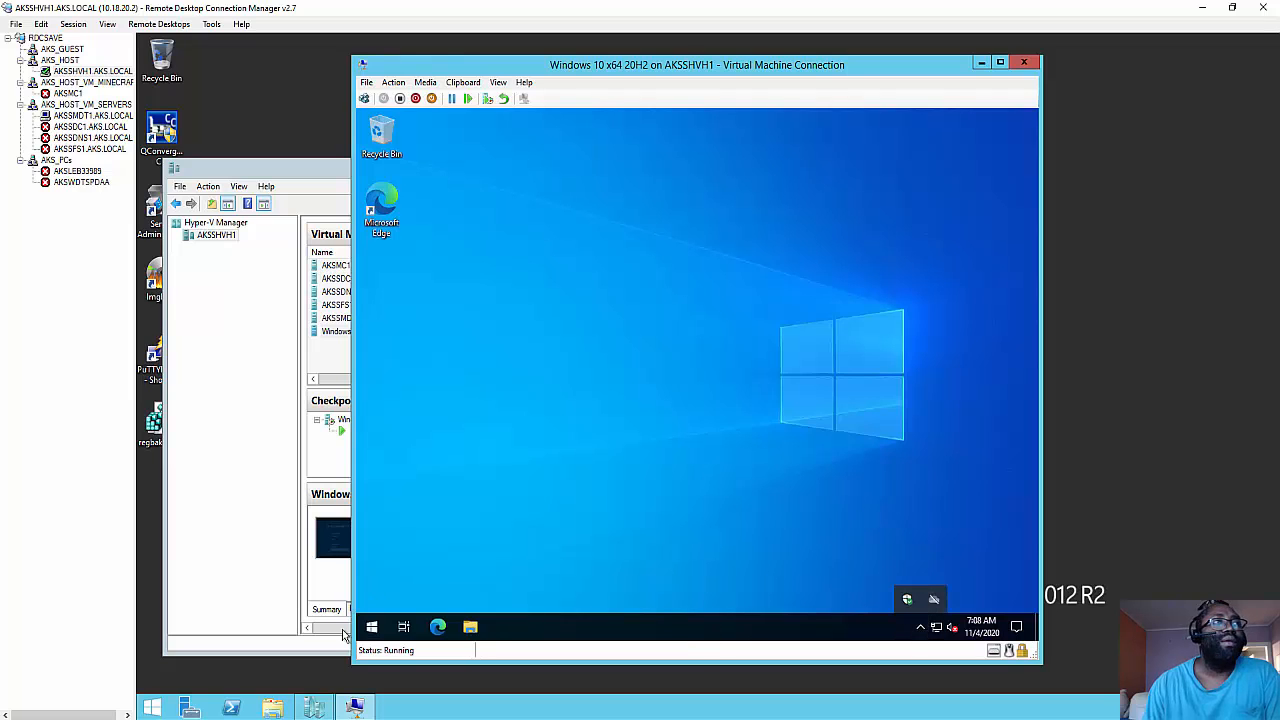
left_click(374, 627)
type("vcx")
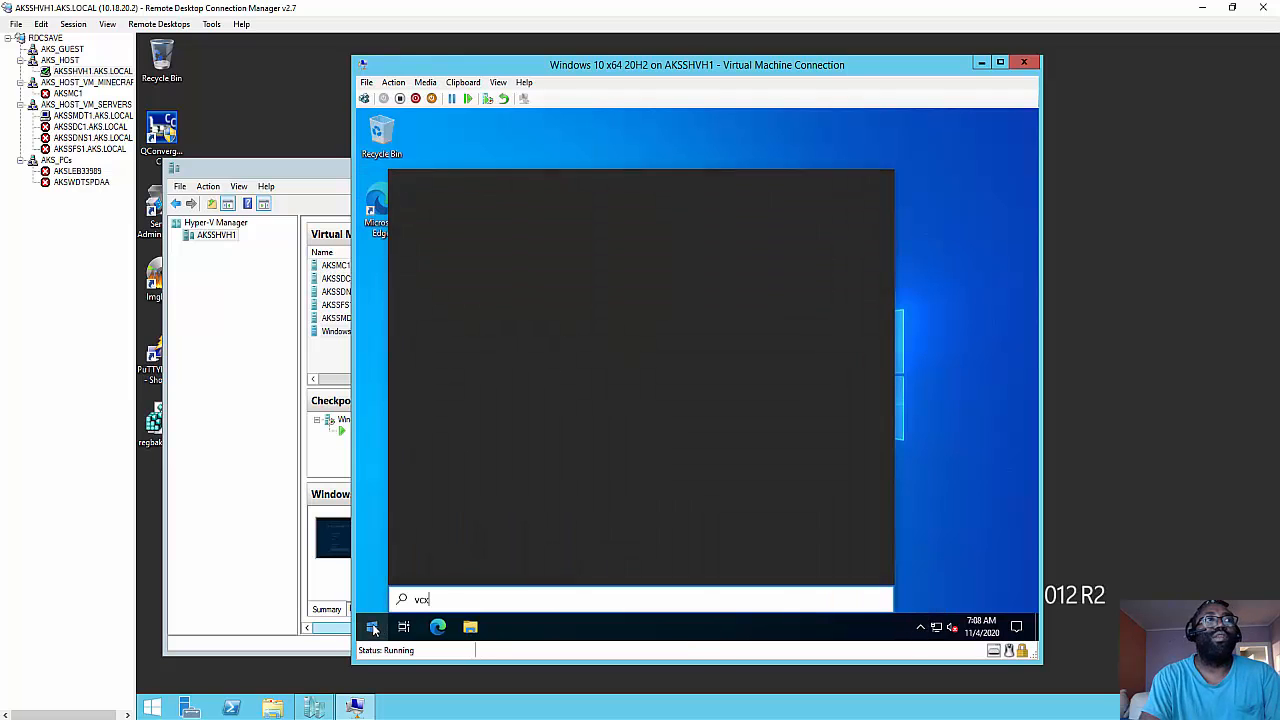
type("vcxvcxvcvdc")
key("BackSpace")
key("BackSpace")
key("BackSpace")
key("BackSpace")
key("BackSpace")
key("BackSpace")
key("BackSpace")
key("BackSpace")
key("BackSpace")
key("BackSpace")
key("BackSpace")
key("BackSpace")
key("BackSpace")
key("BackSpace")
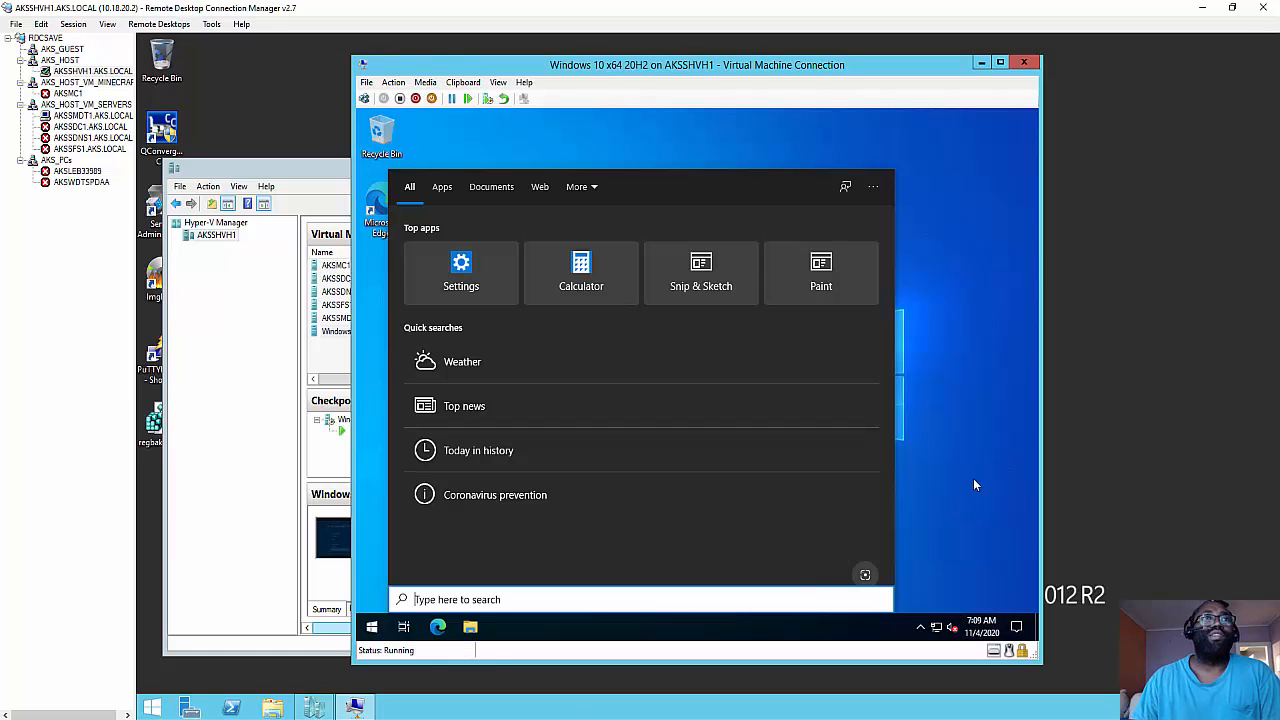
left_click(973, 479)
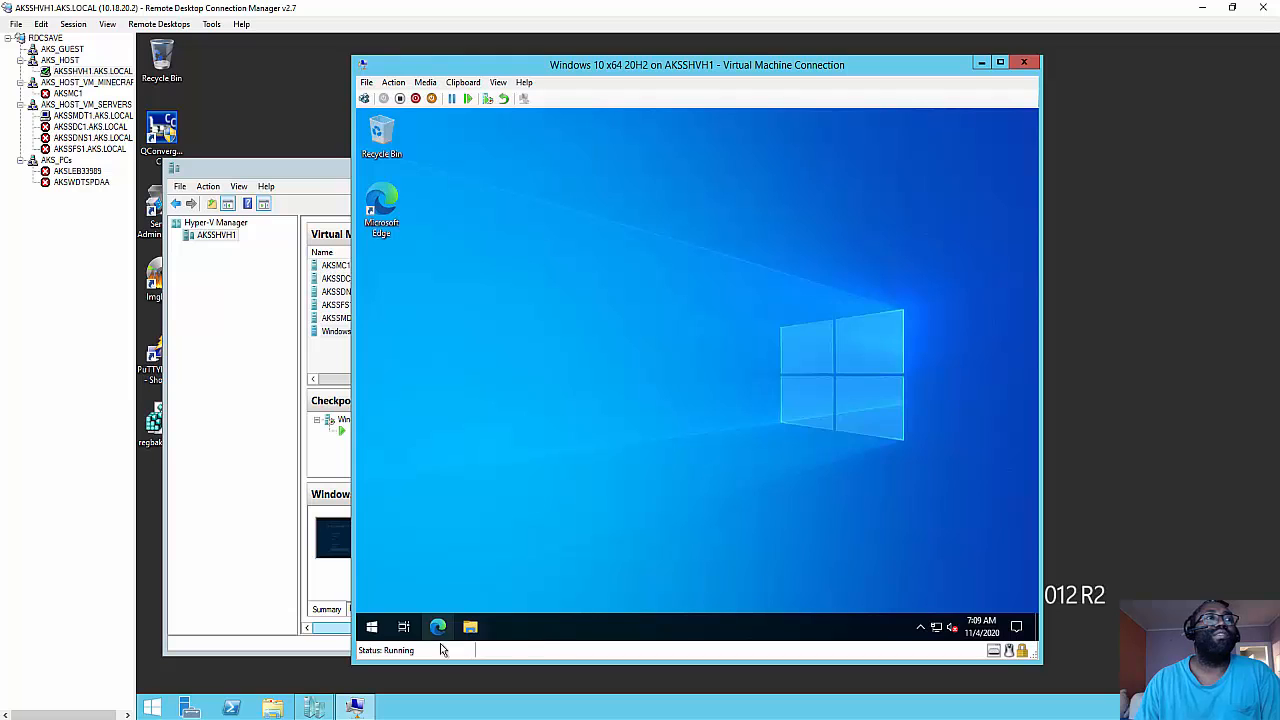
left_click(371, 627)
type("lkajfdlf")
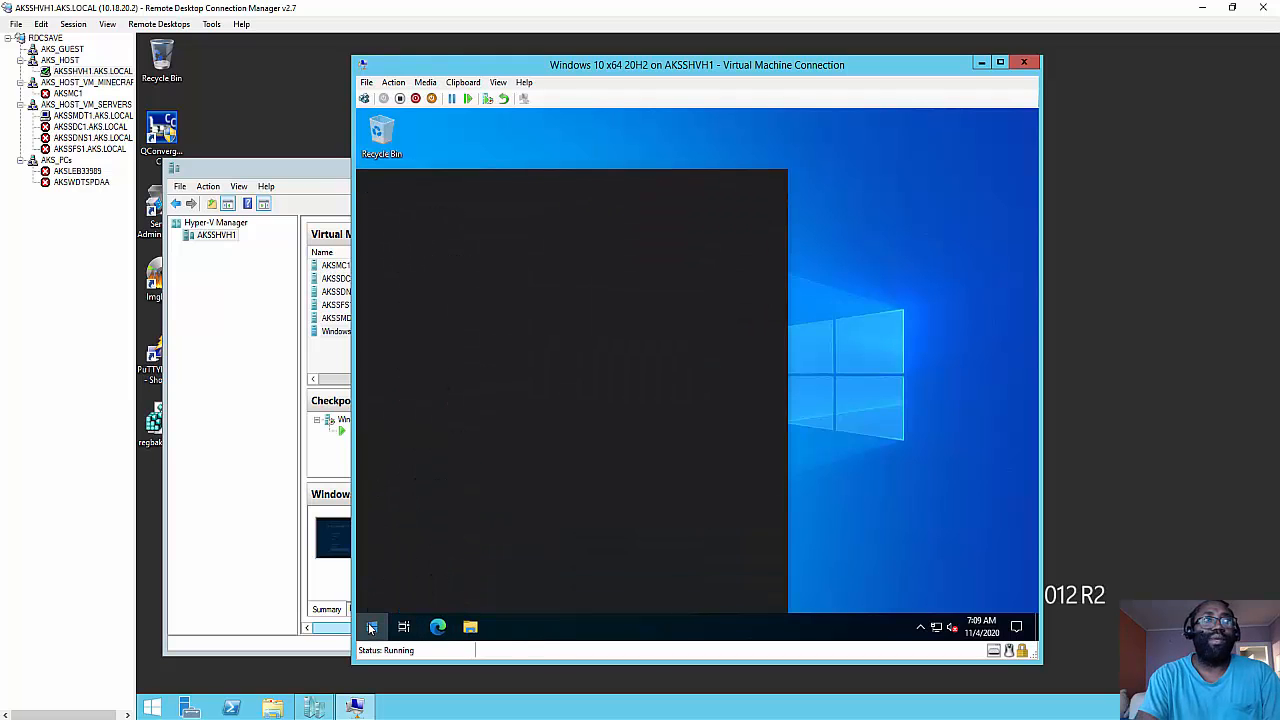
type("asfds")
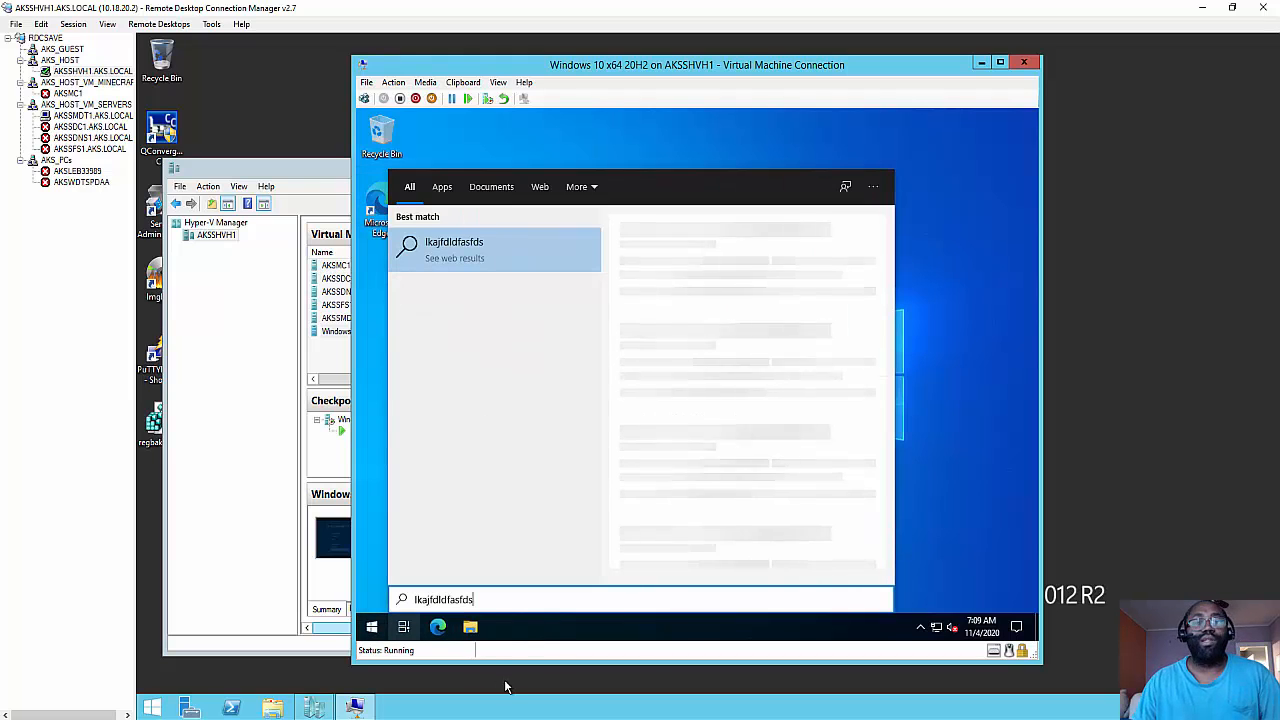
left_click(925, 481)
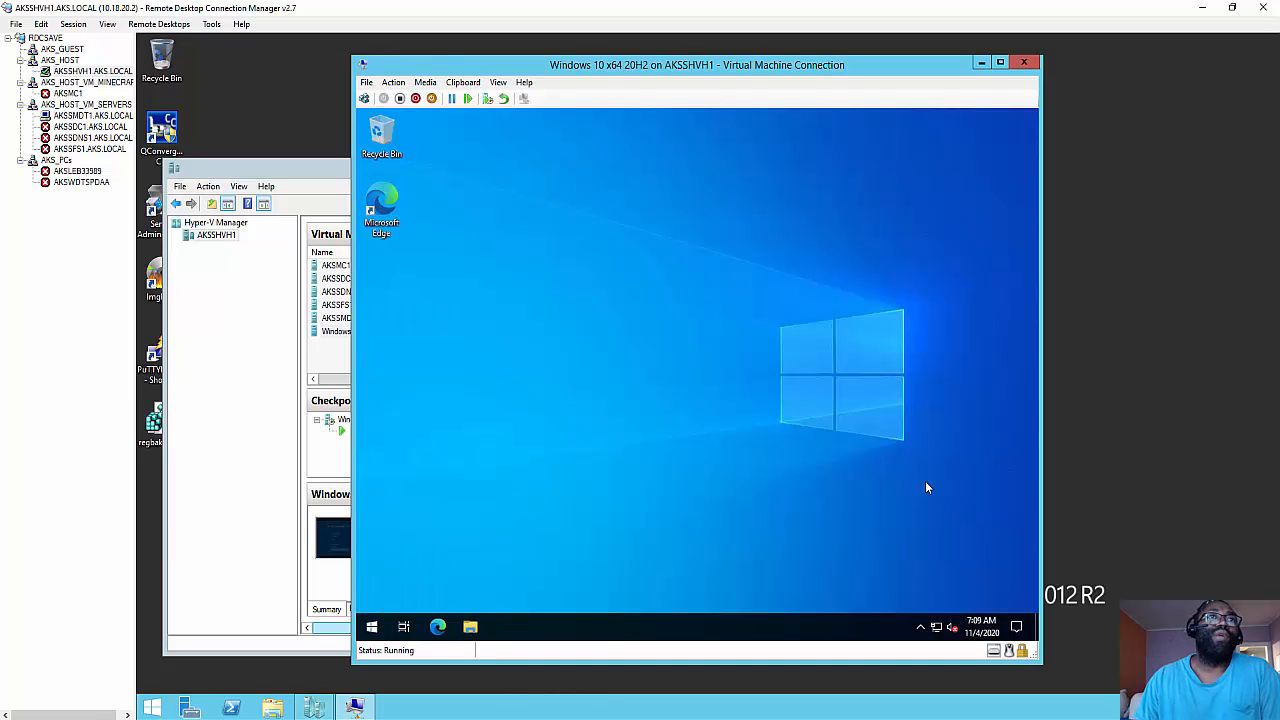
Open Windows Update in the guest's Update & Security settings and check for updates.
left_click(371, 627)
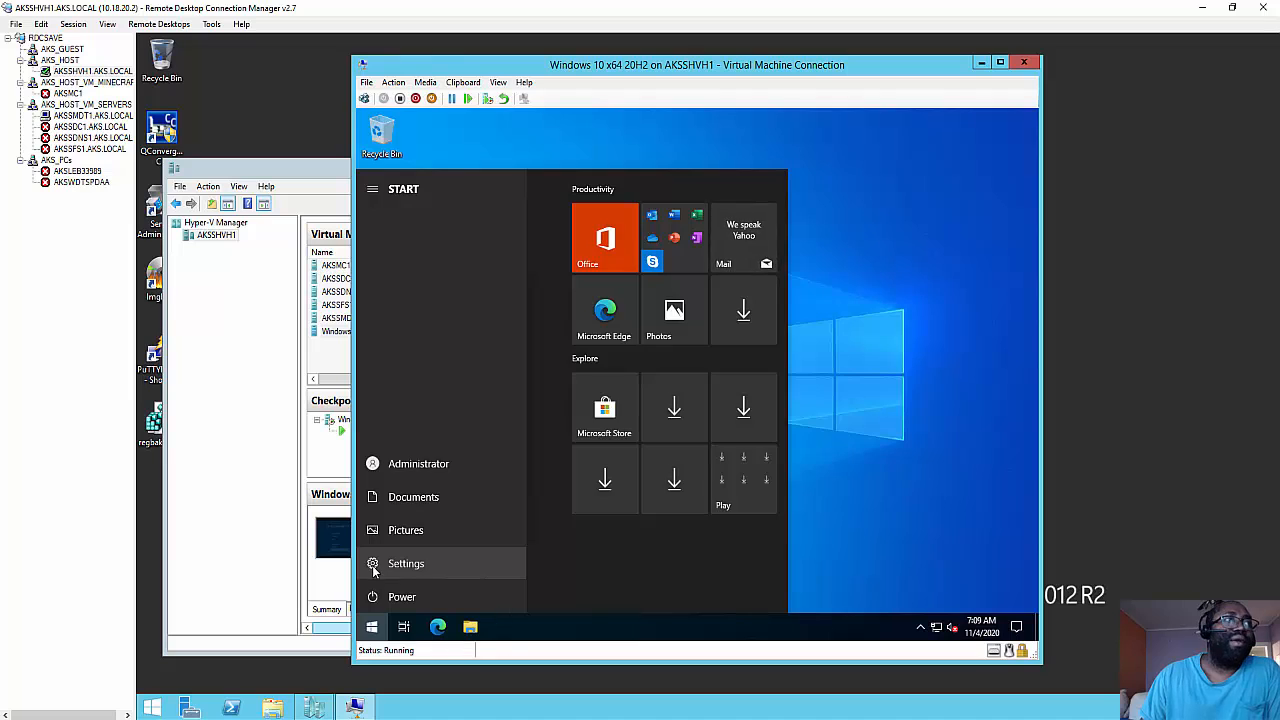
left_click(374, 563)
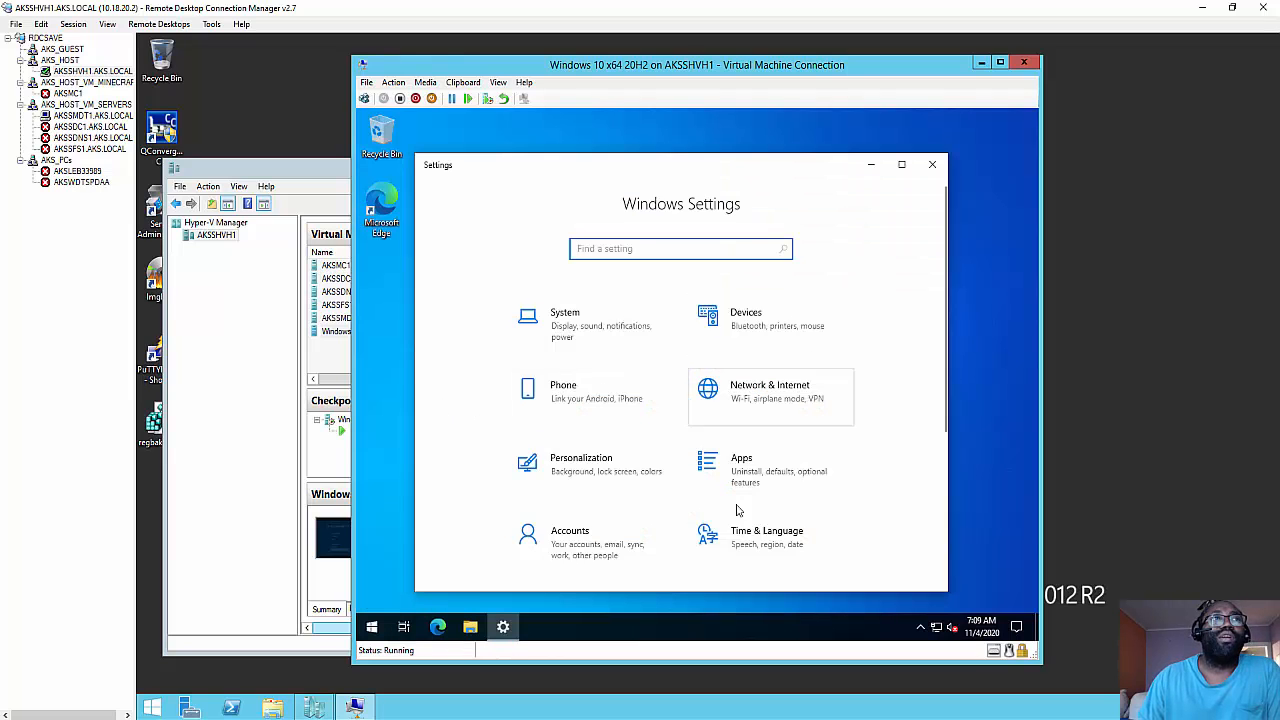
scroll(695, 537, "down", 5)
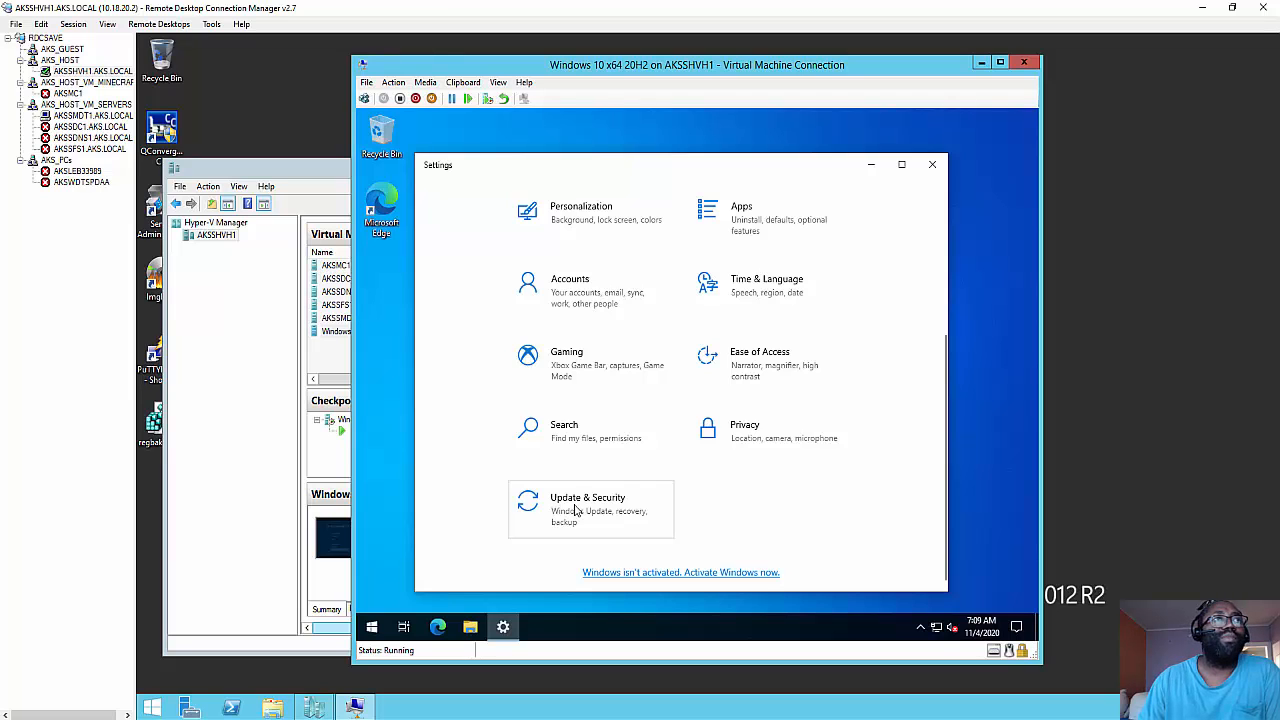
left_click(605, 498)
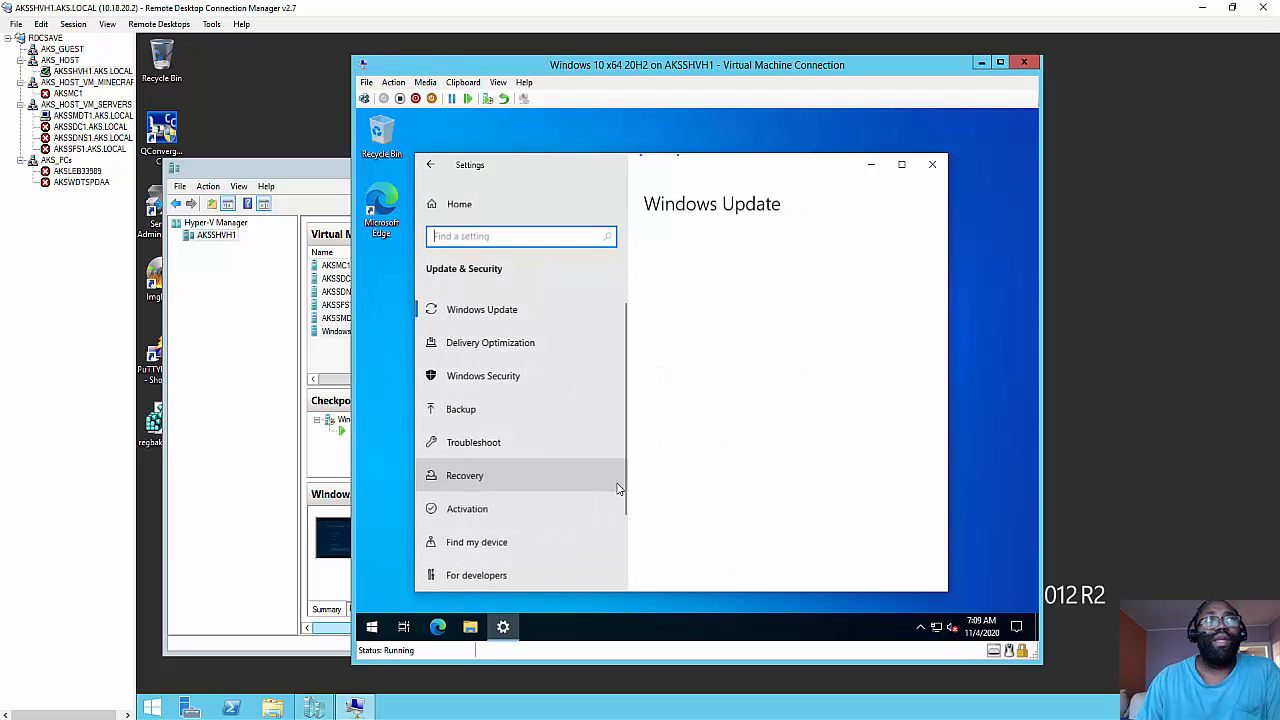
left_click(692, 287)
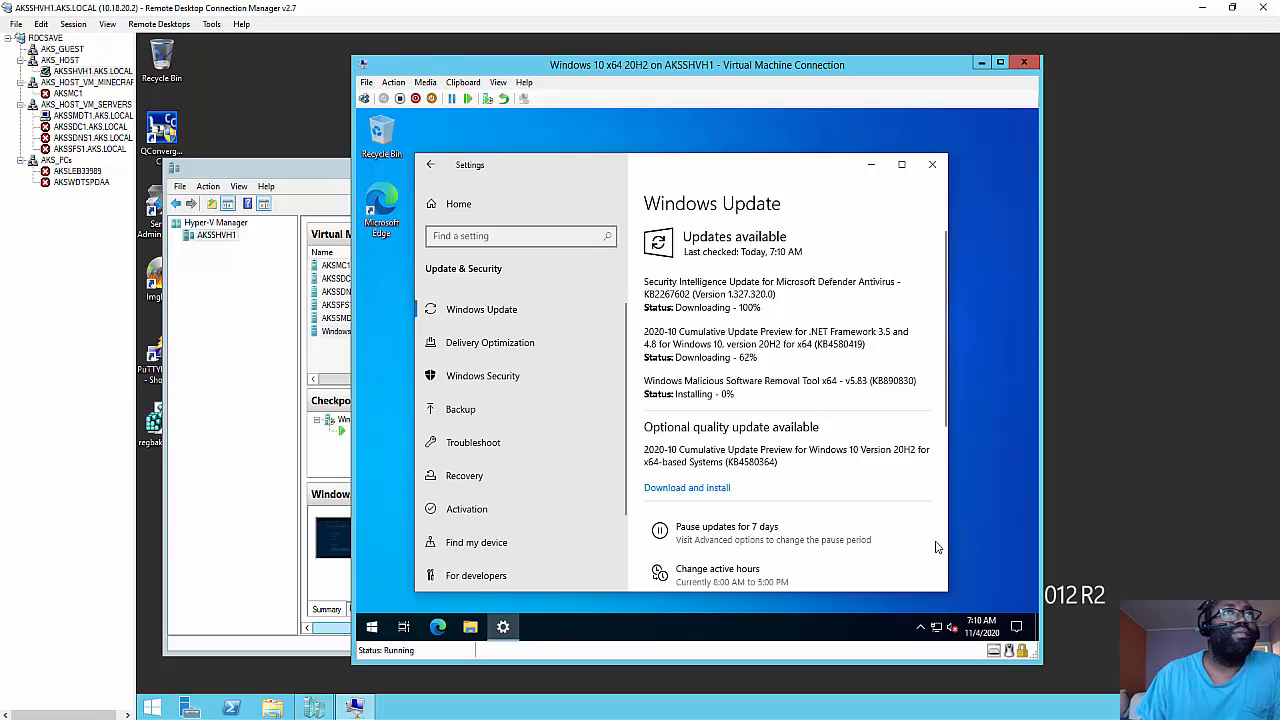
Open the guest's Control Panel and display its items as small icons.
left_click(372, 628)
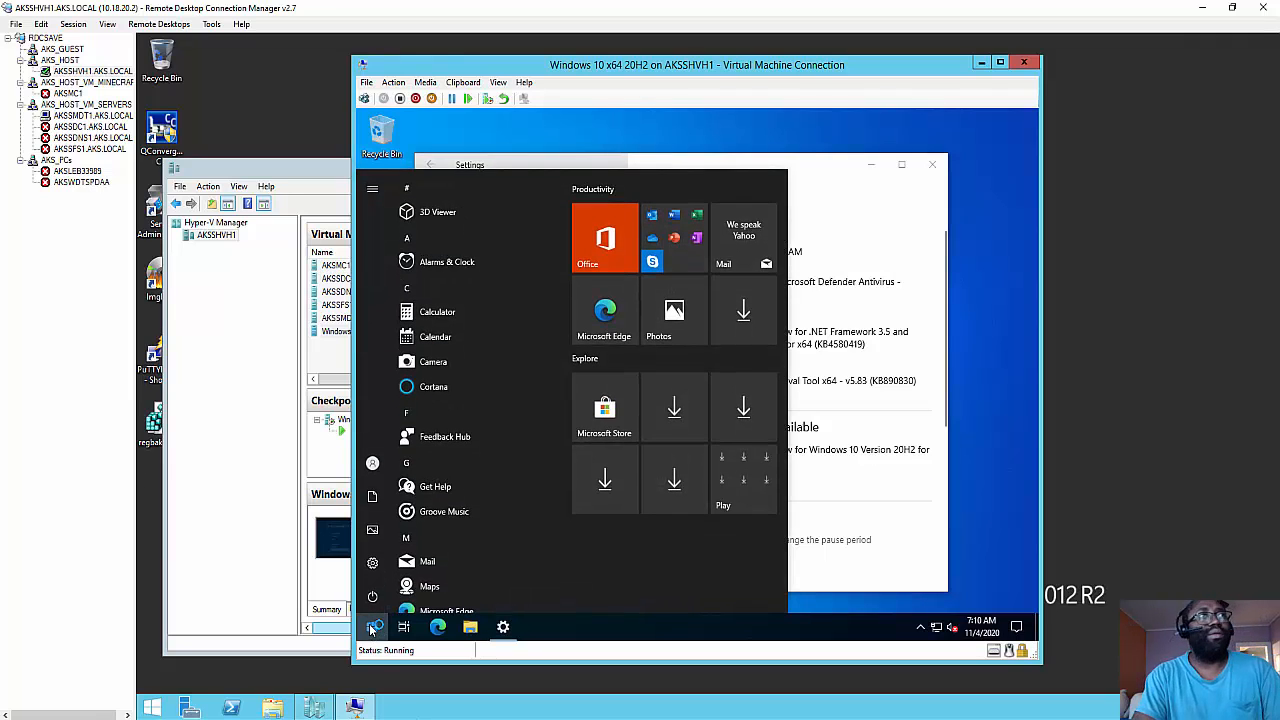
type("contro")
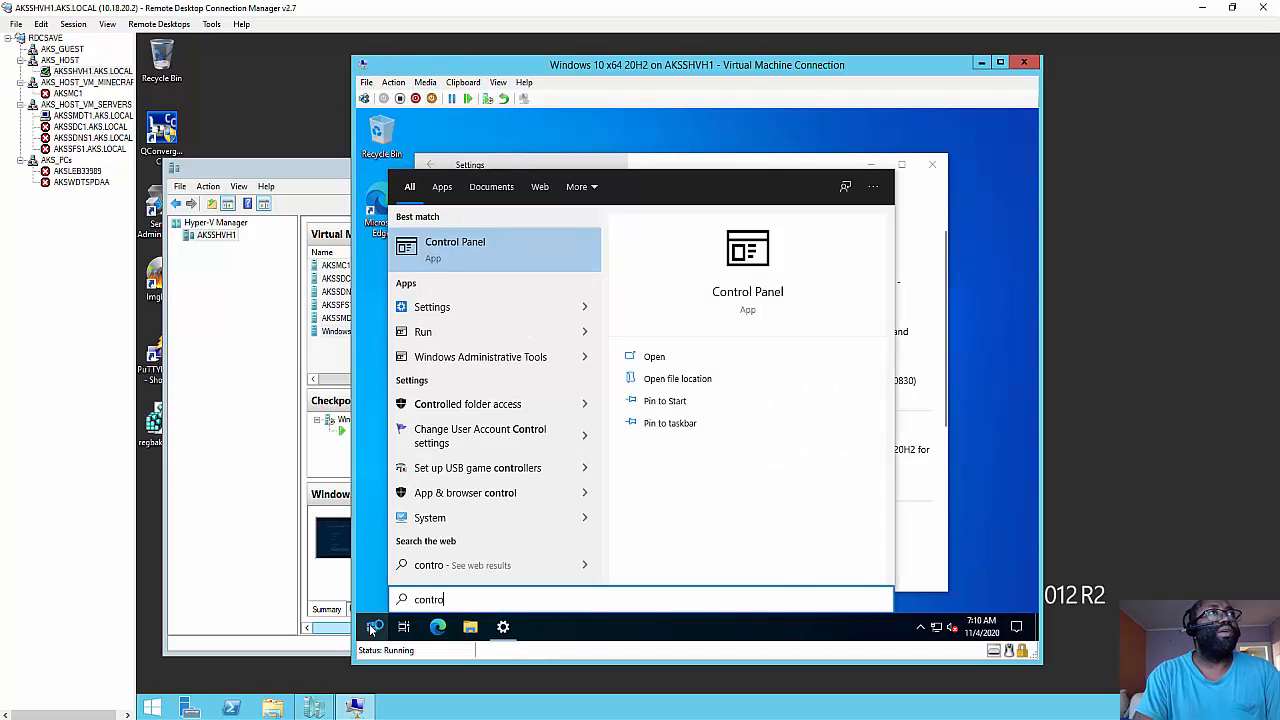
key("Return")
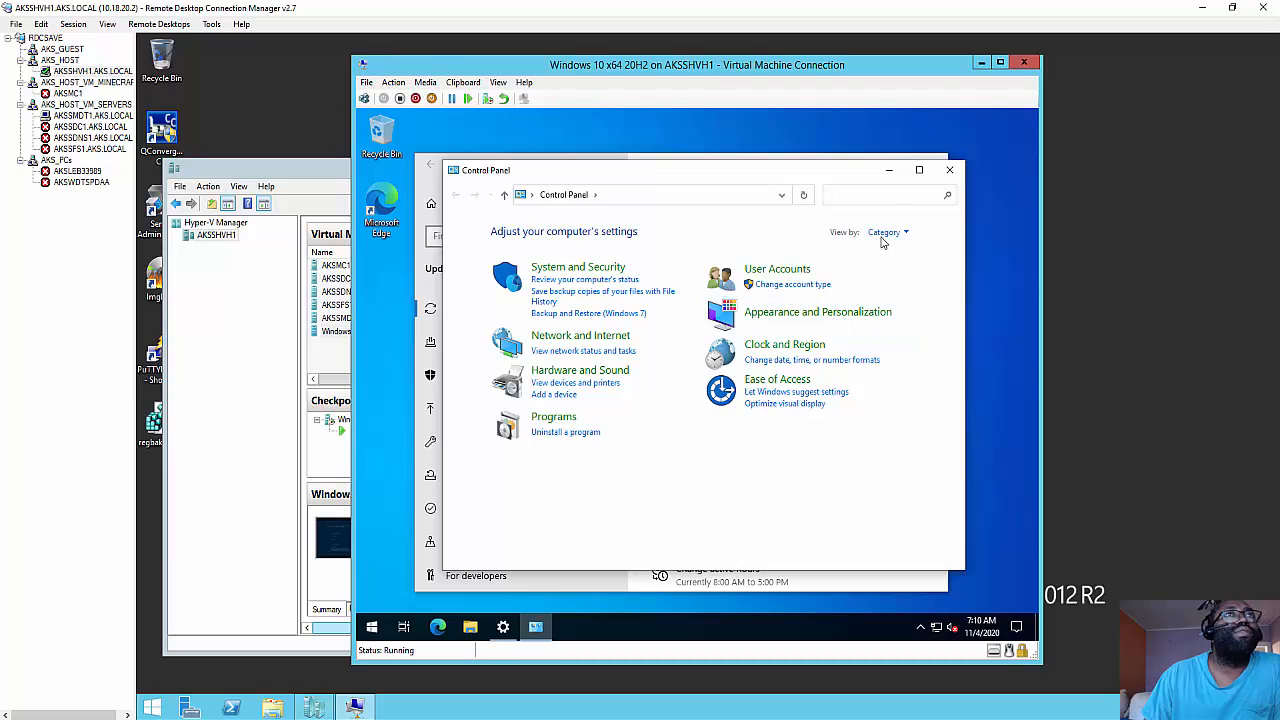
left_click(884, 233)
left_click(887, 286)
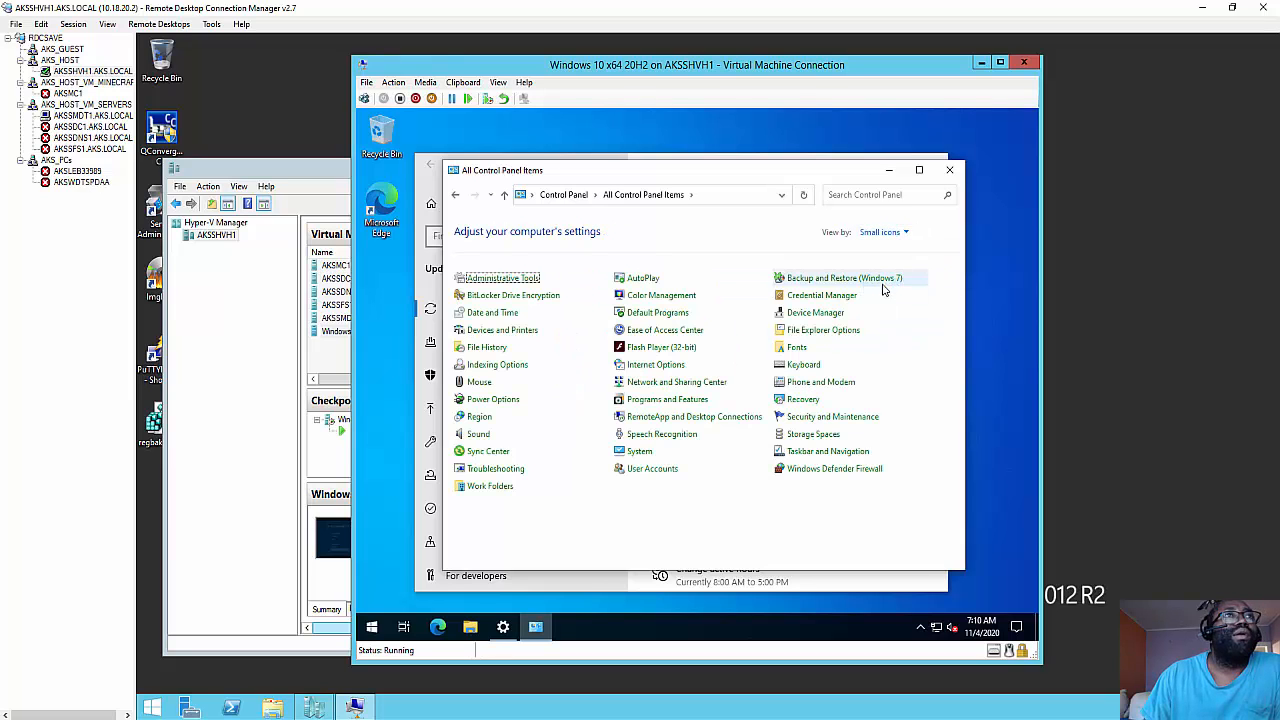
Set User Account Control to Never notify in the User Accounts settings.
left_click(644, 474)
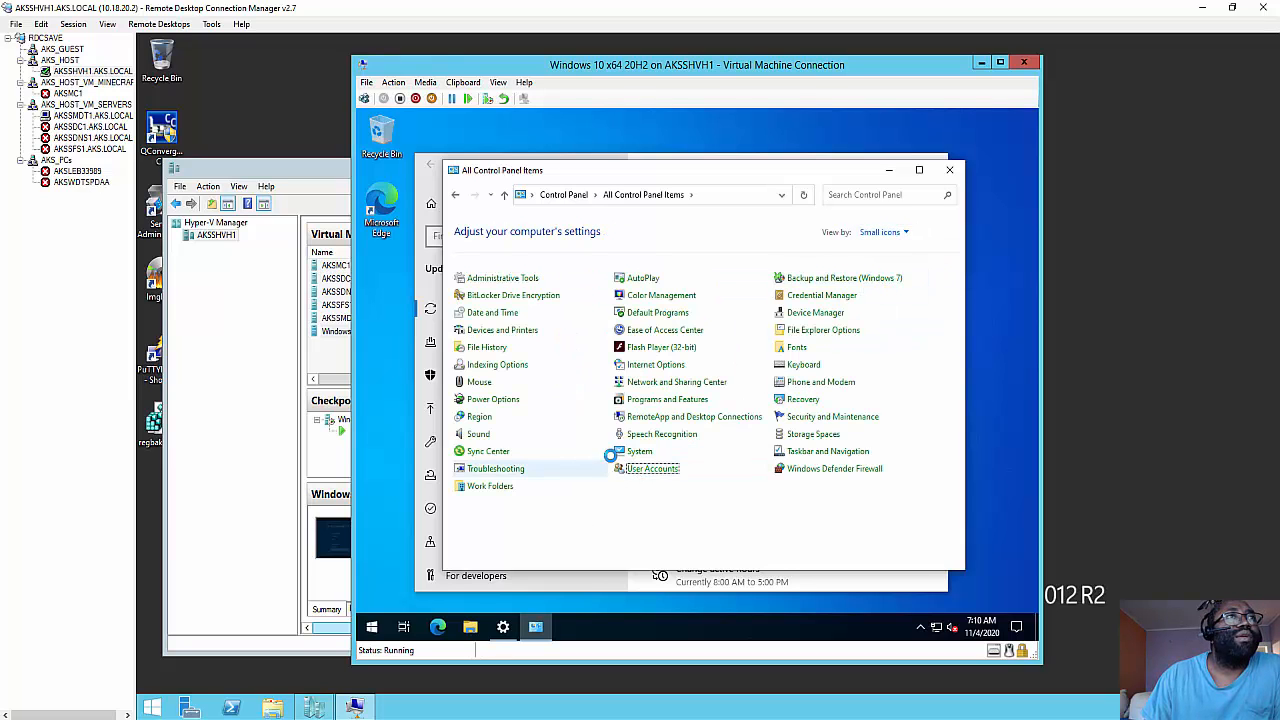
left_click(638, 319)
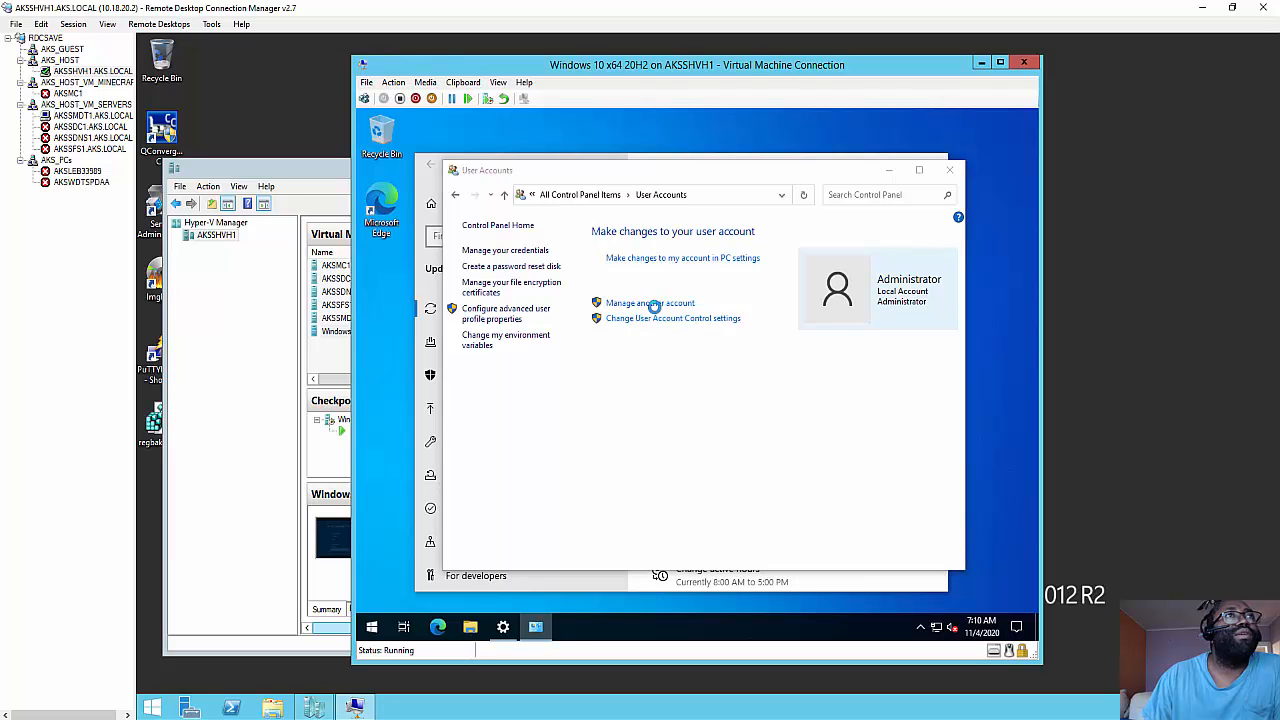
left_click_drag(542, 337, 542, 438)
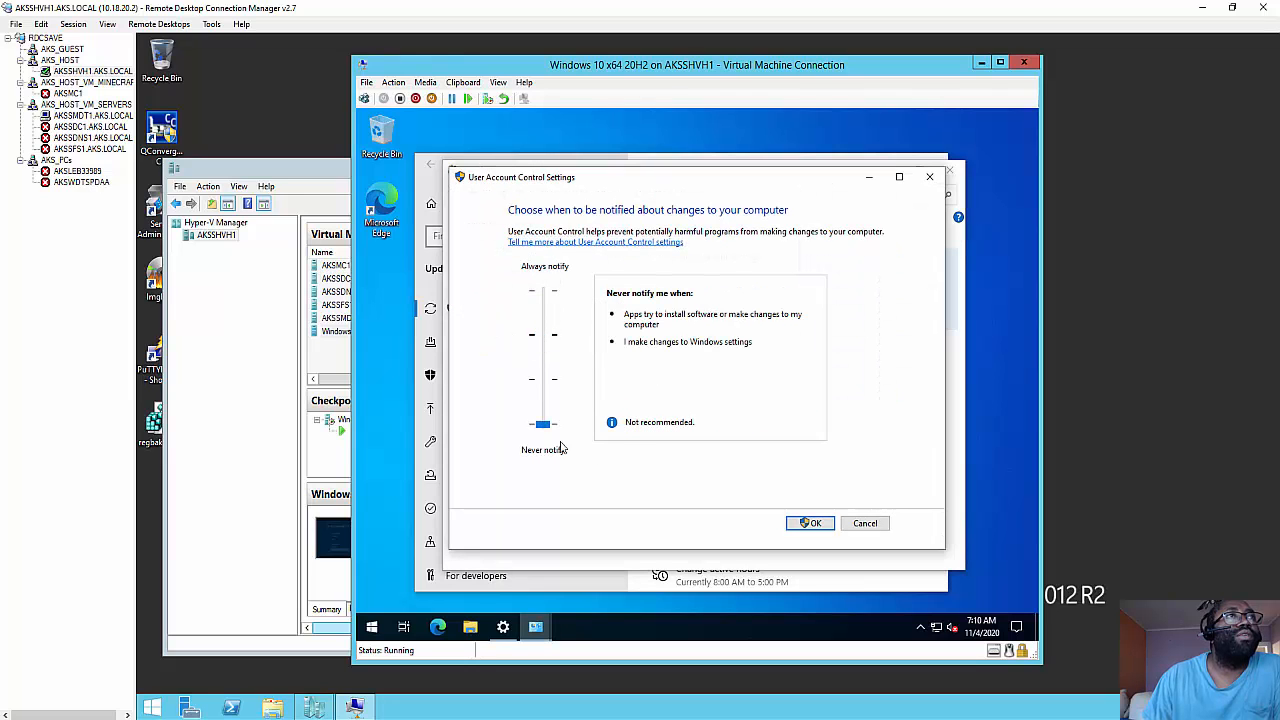
left_click(806, 526)
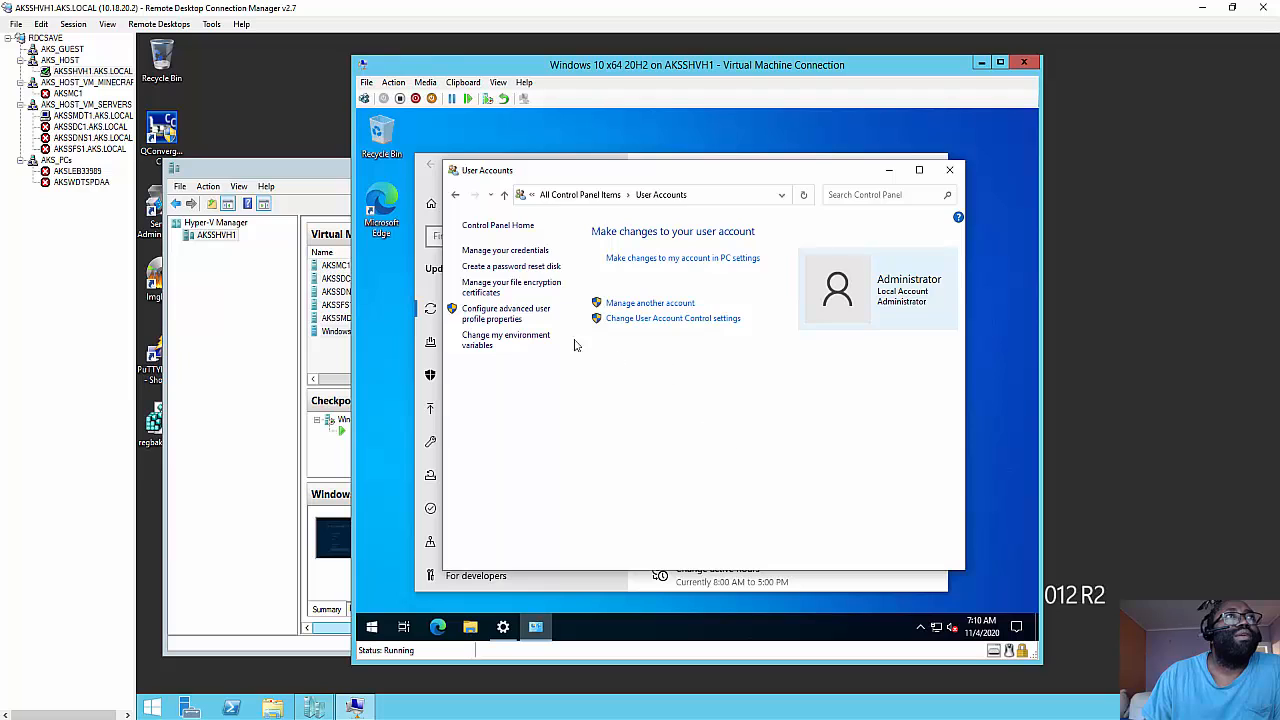
Turn on the .NET Framework 3.5 Windows feature, letting Windows Update download its files, and move the progress dialog aside.
left_click(588, 196)
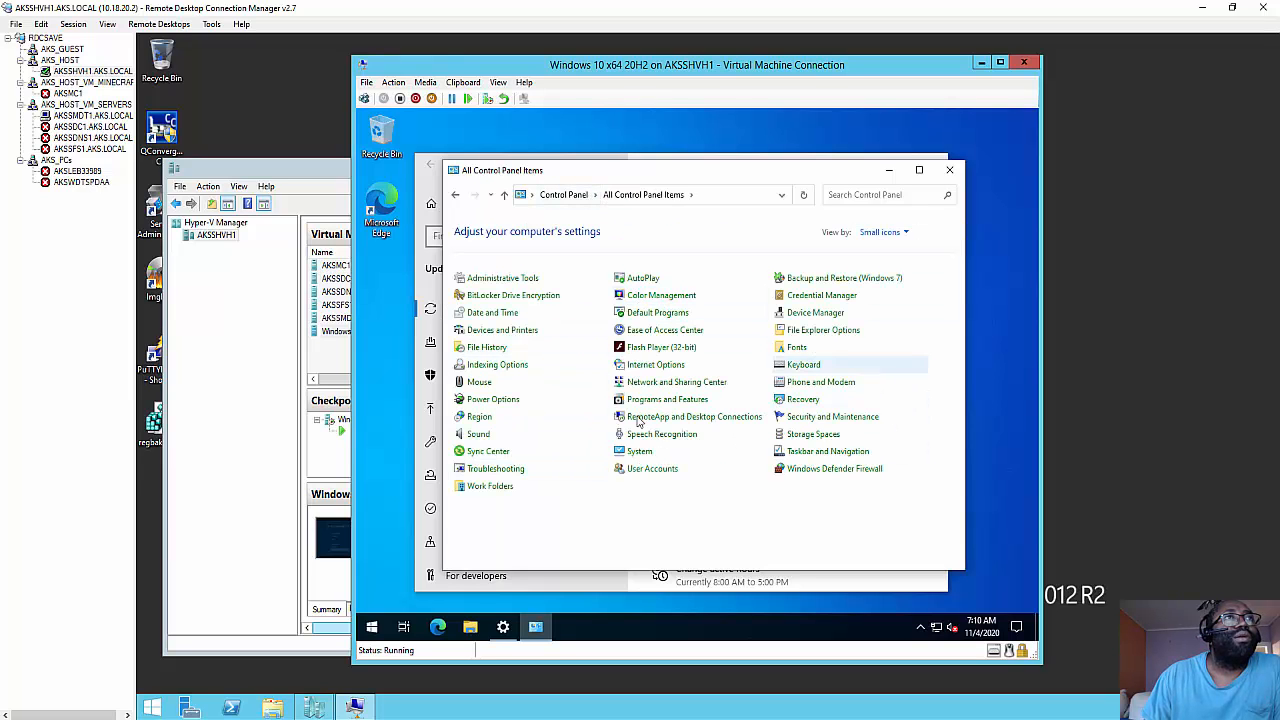
left_click(619, 399)
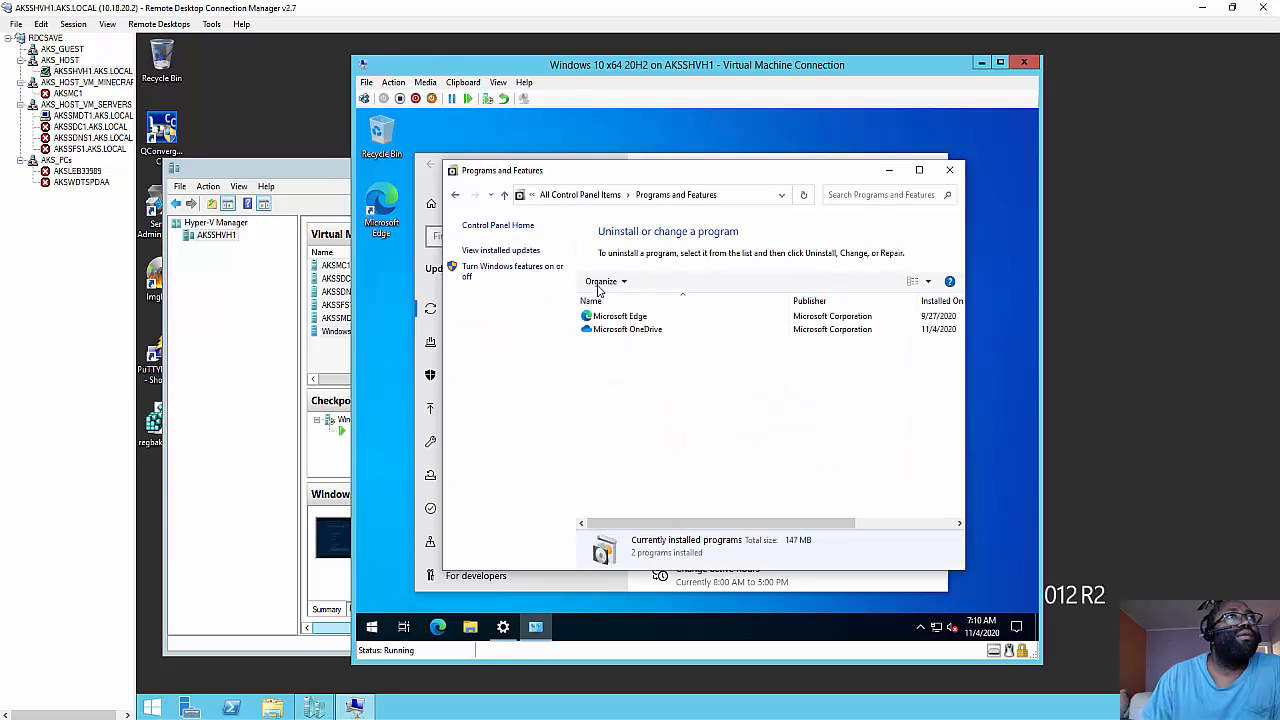
left_click(489, 272)
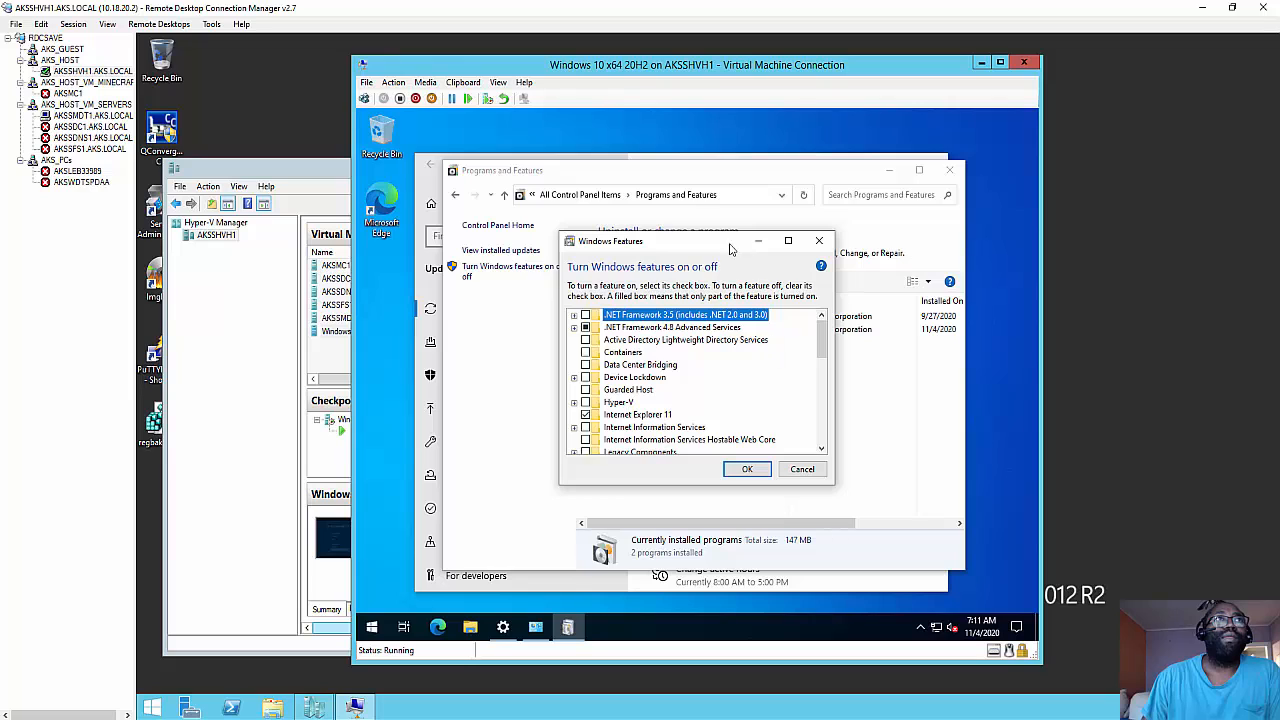
left_click(586, 315)
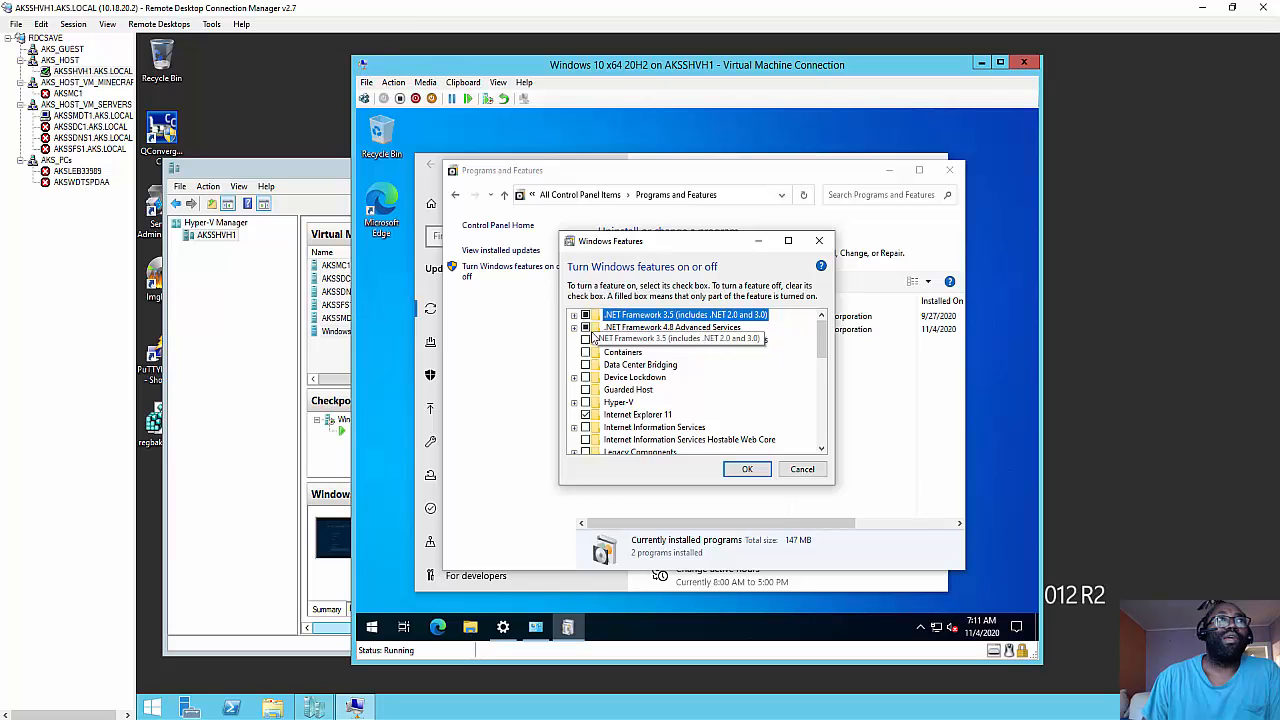
left_click(747, 469)
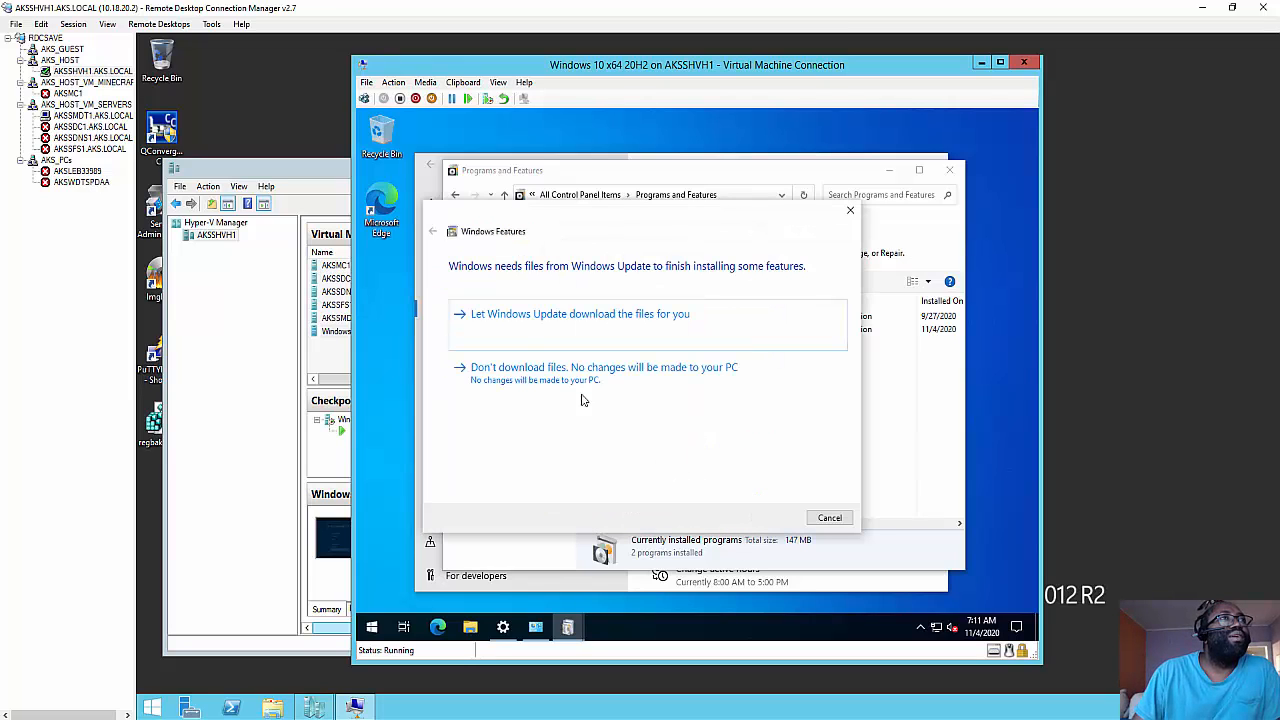
left_click(555, 316)
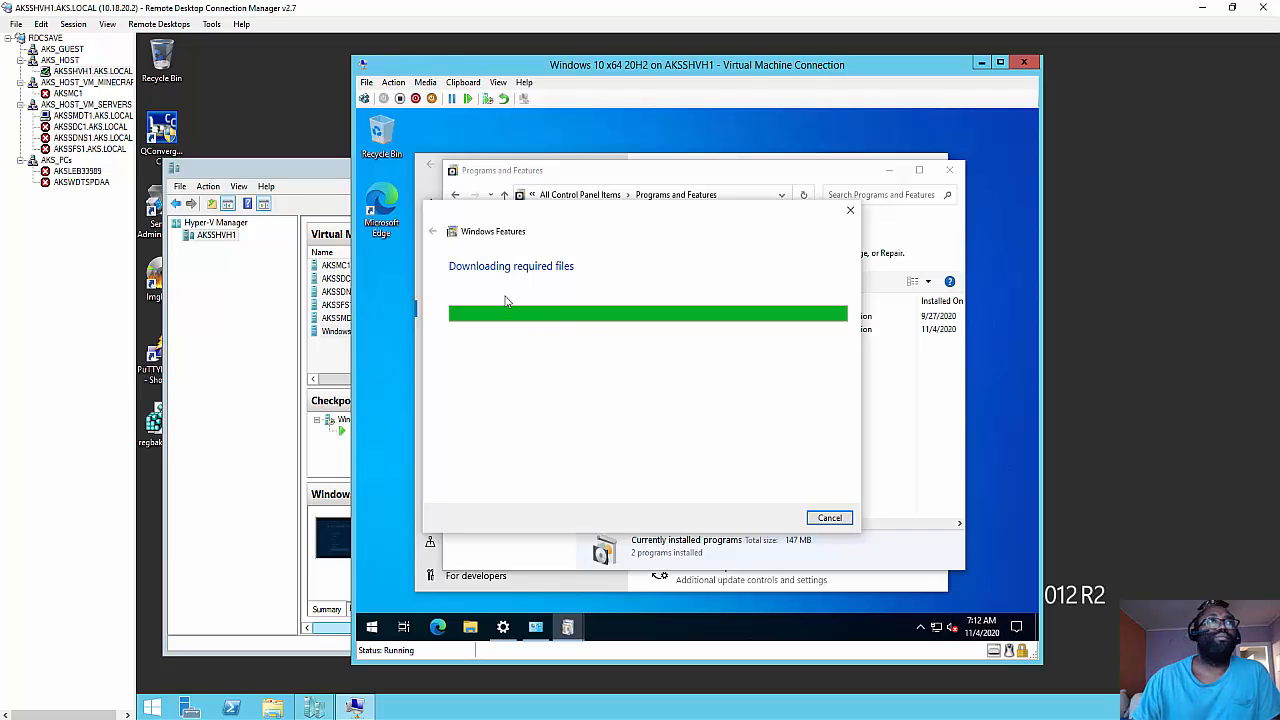
left_click_drag(617, 214, 785, 131)
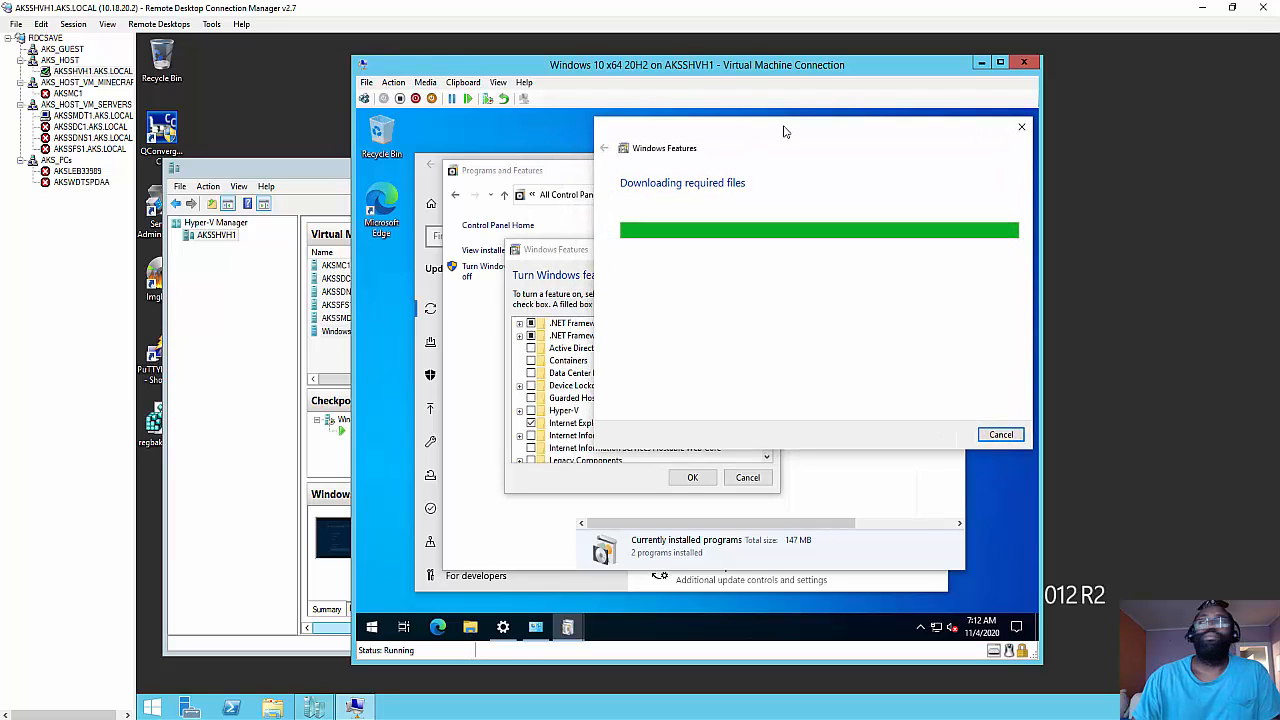